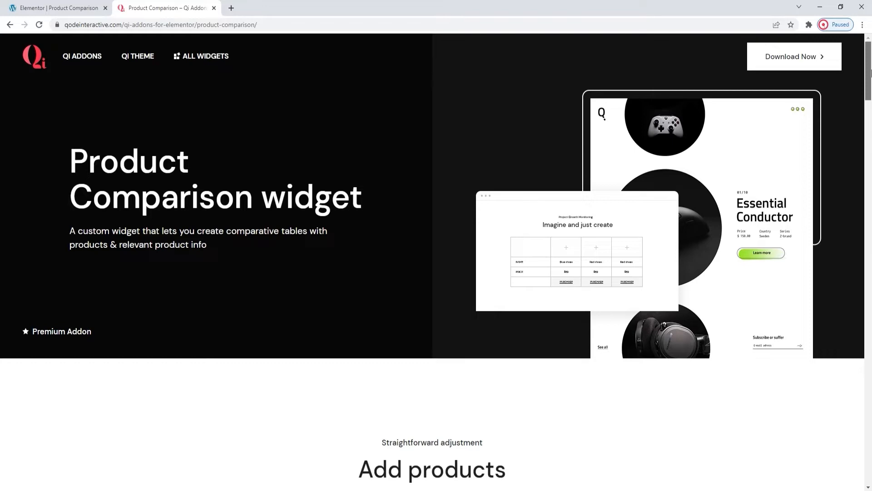
Look through the example comparison tables on the Product Comparison widget demo page, down to the sunglasses table.
{"action": "left_click_drag", "start_coordinate": [869, 73], "coordinate": [869, 121]}
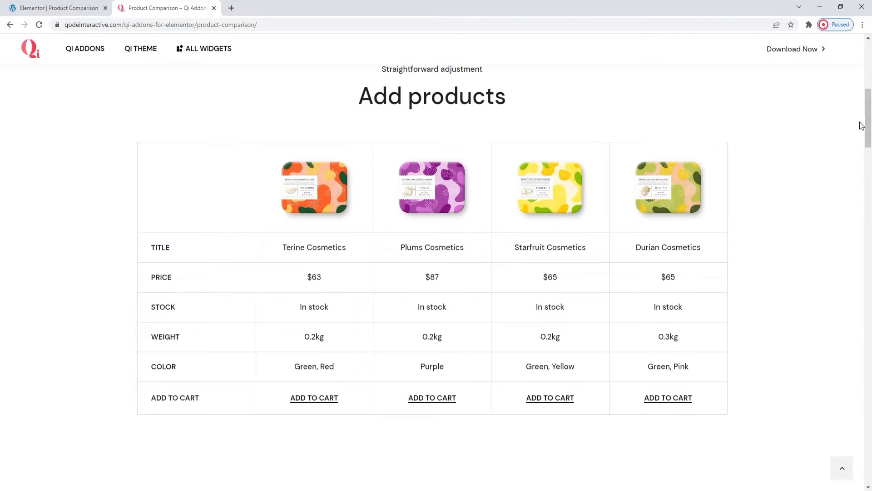
{"action": "left_click_drag", "start_coordinate": [871, 110], "coordinate": [871, 253]}
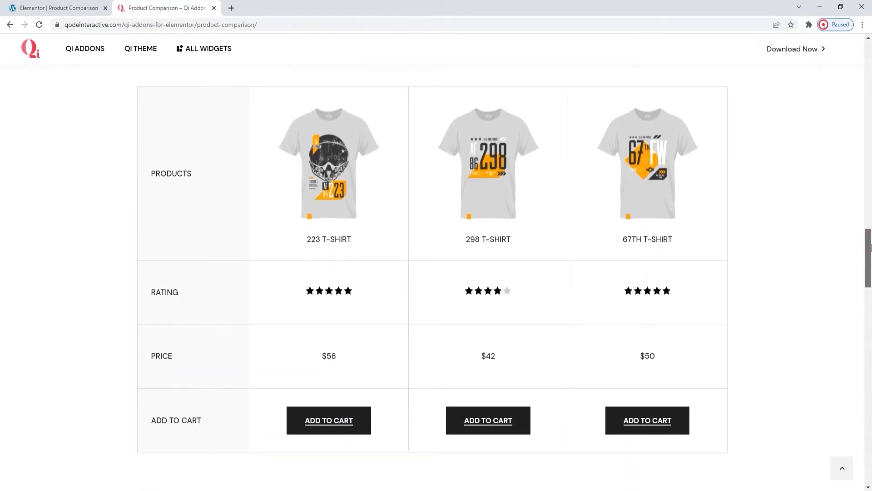
{"action": "left_click_drag", "start_coordinate": [871, 248], "coordinate": [871, 315]}
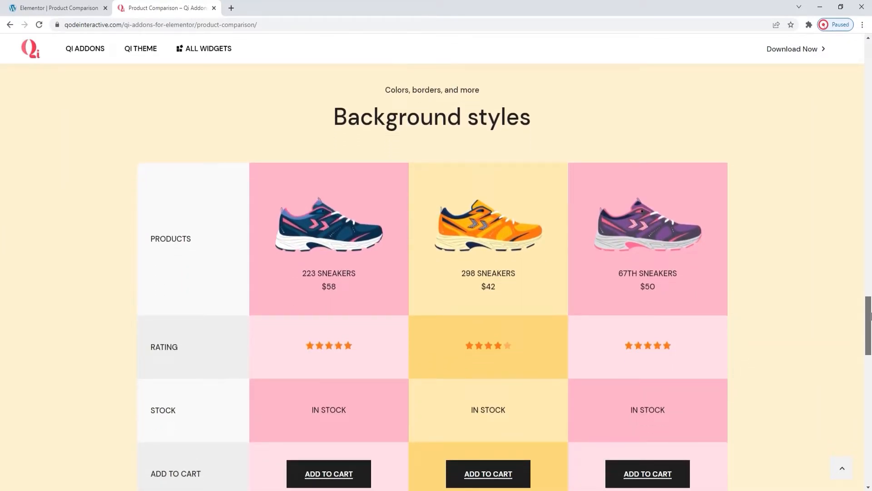
{"action": "left_click_drag", "start_coordinate": [871, 314], "coordinate": [870, 392]}
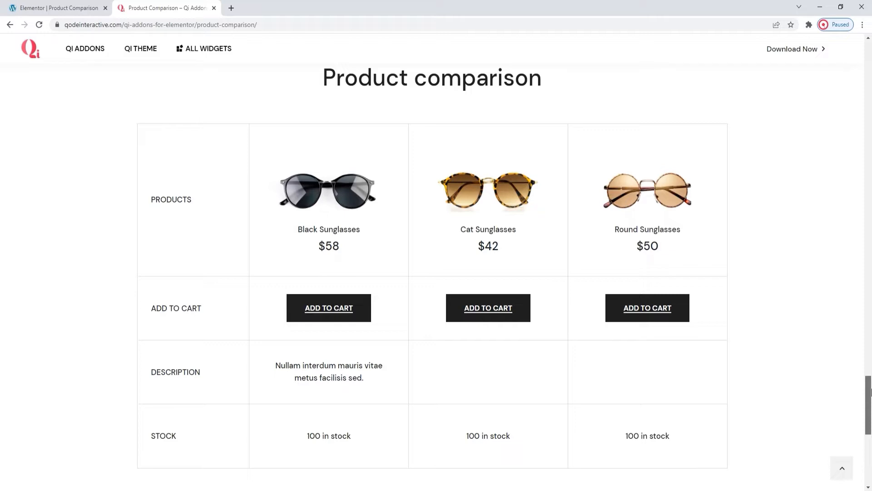
{"action": "left_click_drag", "start_coordinate": [870, 392], "coordinate": [870, 410]}
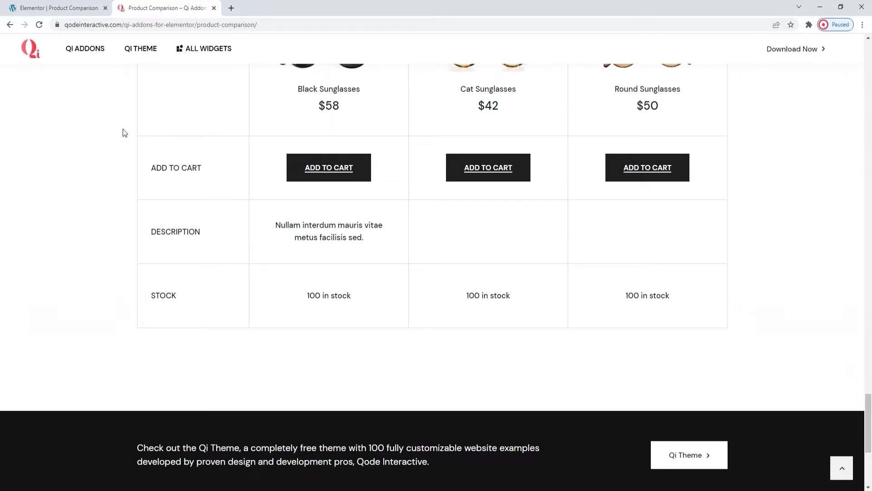
Switch to the Elementor page editor, find the Product Comparison widget and place it beneath the "Background styles" heading.
{"action": "left_click", "coordinate": [86, 8]}
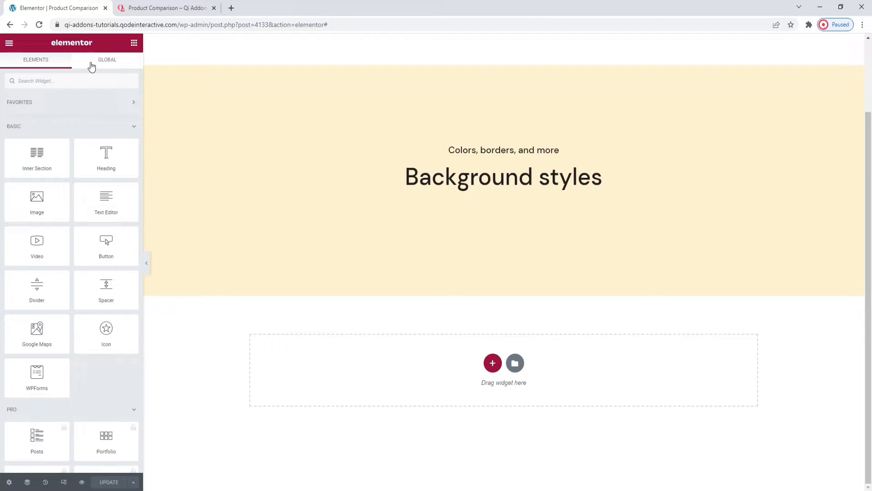
{"action": "left_click", "coordinate": [95, 83]}
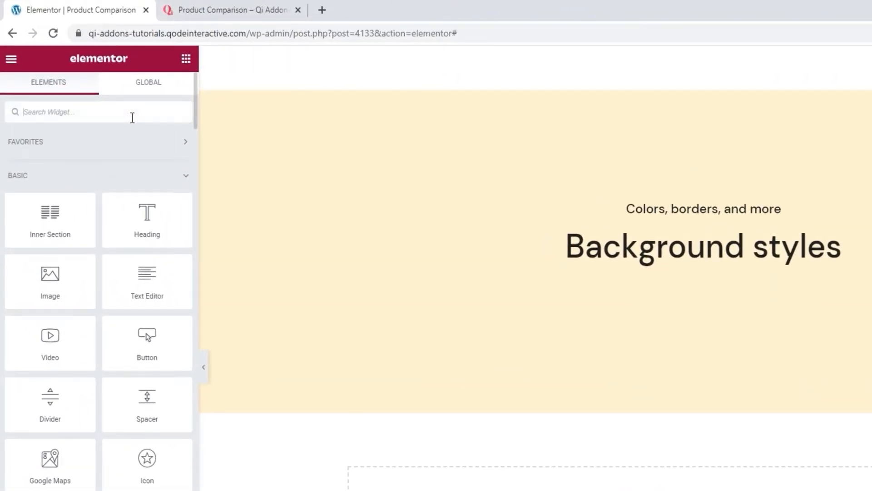
{"action": "type", "text": "product co"}
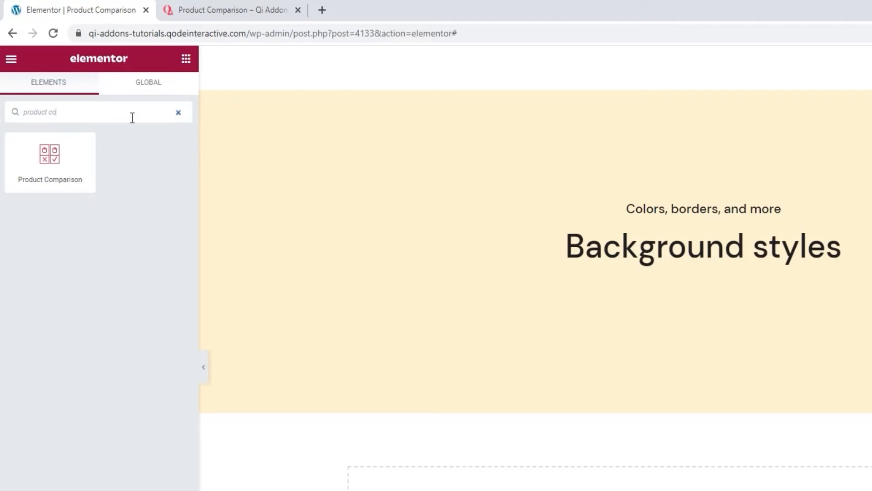
{"action": "left_click_drag", "start_coordinate": [50, 157], "coordinate": [622, 272]}
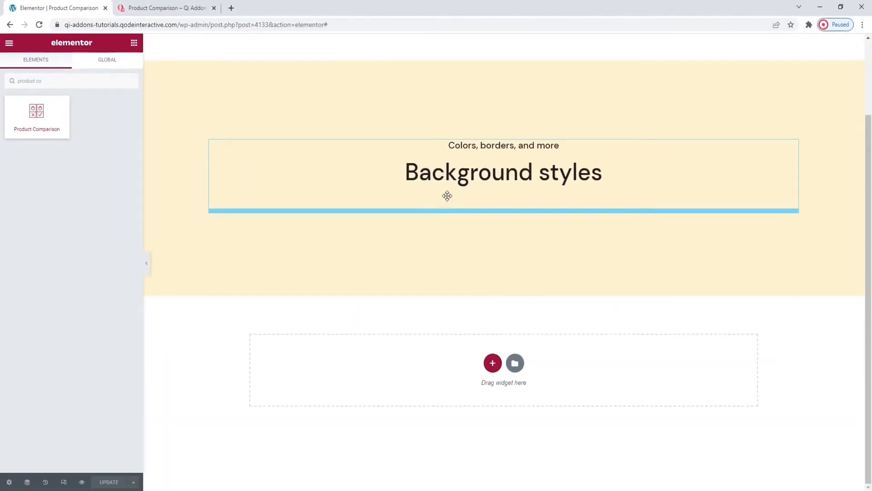
{"action": "left_click_drag", "start_coordinate": [447, 195], "coordinate": [448, 198]}
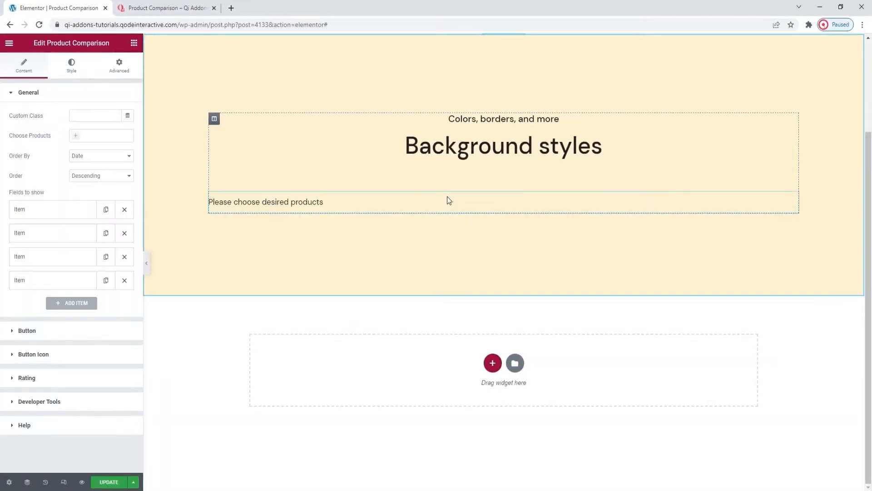
Choose 223 Sneakers, 298 Sneakers and 67th Sneakers as the products to compare in the widget.
{"action": "scroll", "coordinate": [448, 208], "scroll_direction": "up", "scroll_amount": 1}
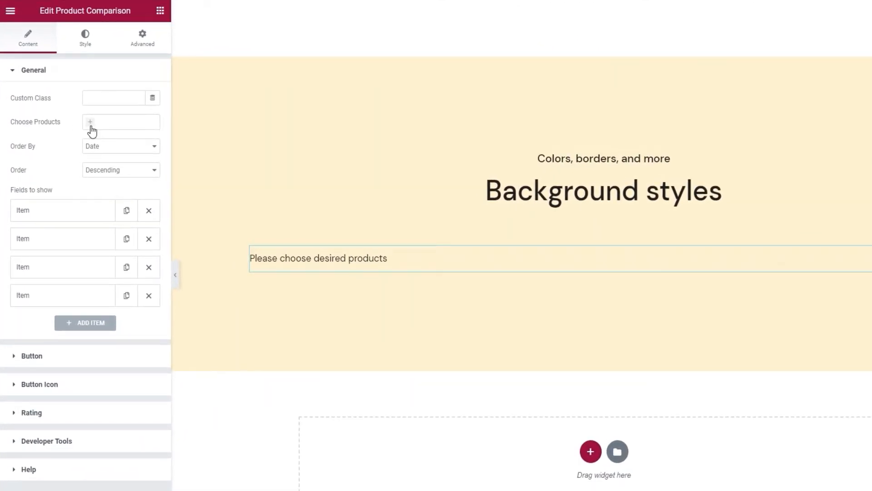
{"action": "left_click", "coordinate": [92, 132]}
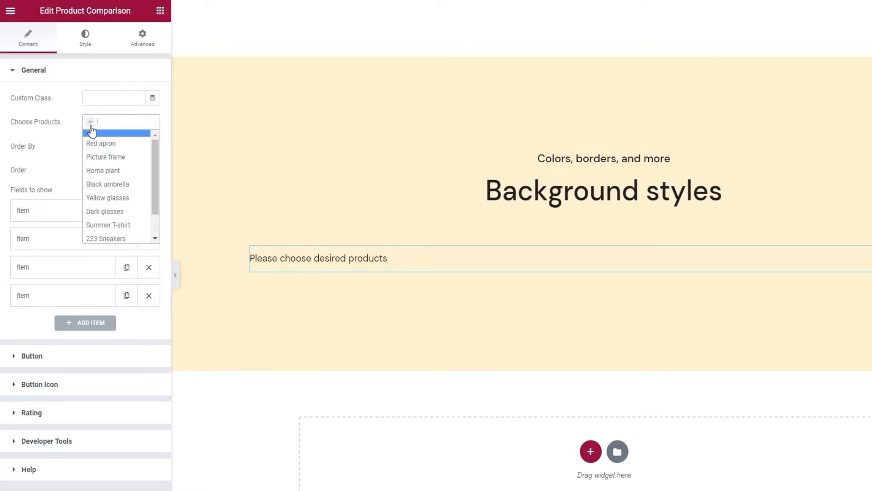
{"action": "type", "text": "223"}
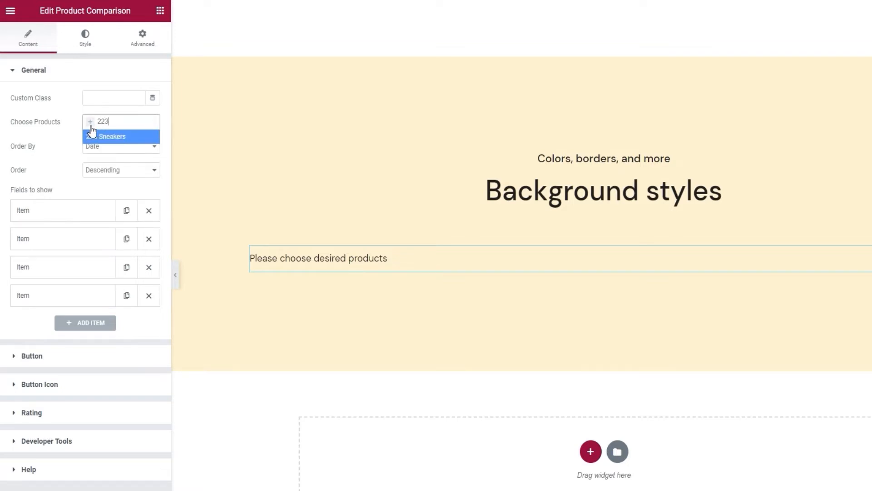
{"action": "left_click", "coordinate": [101, 137]}
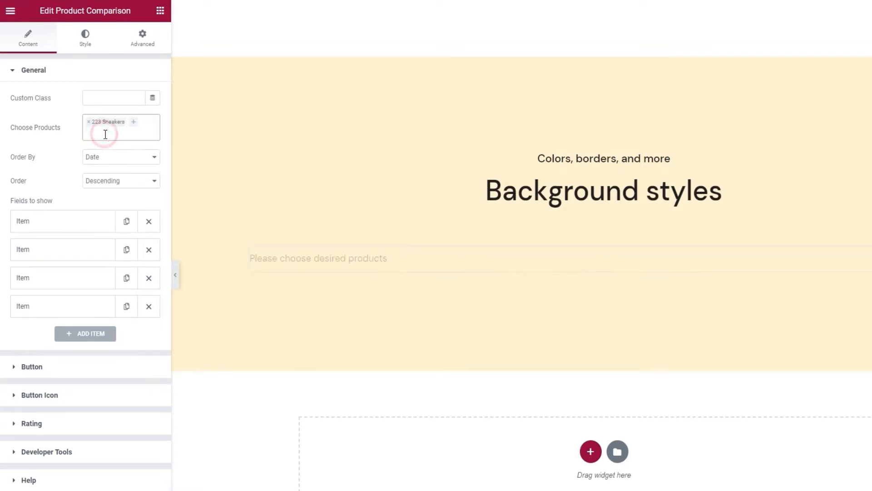
{"action": "left_click", "coordinate": [132, 129]}
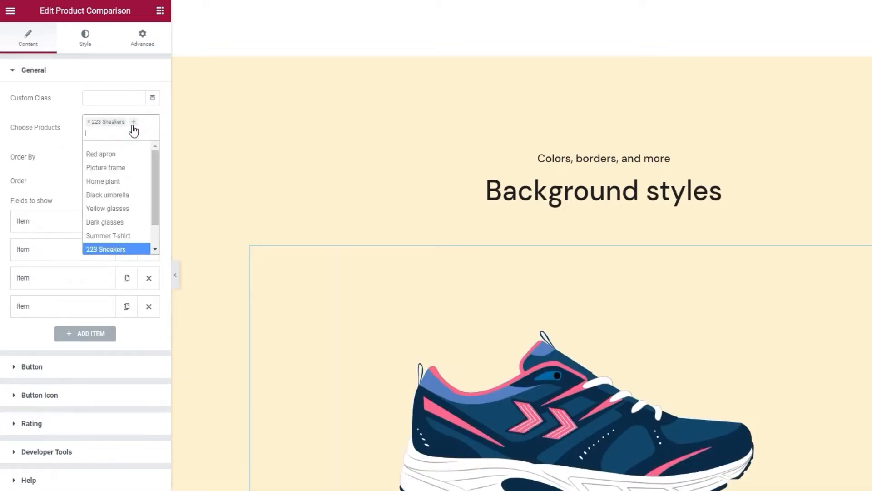
{"action": "type", "text": "298"}
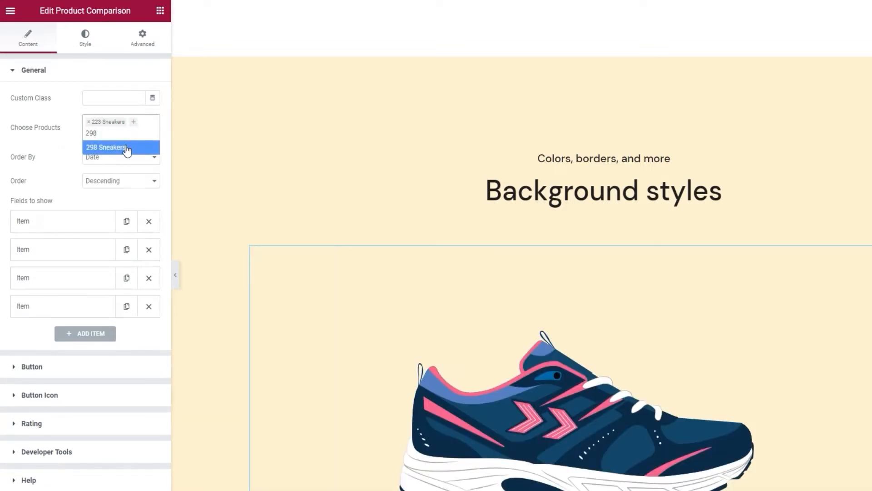
{"action": "left_click", "coordinate": [127, 146]}
{"action": "left_click", "coordinate": [135, 138]}
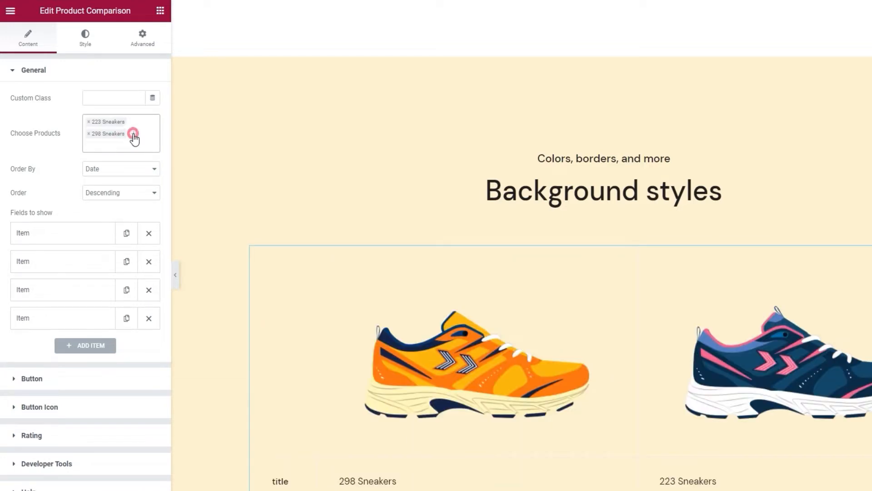
{"action": "type", "text": "67"}
{"action": "left_click", "coordinate": [125, 146]}
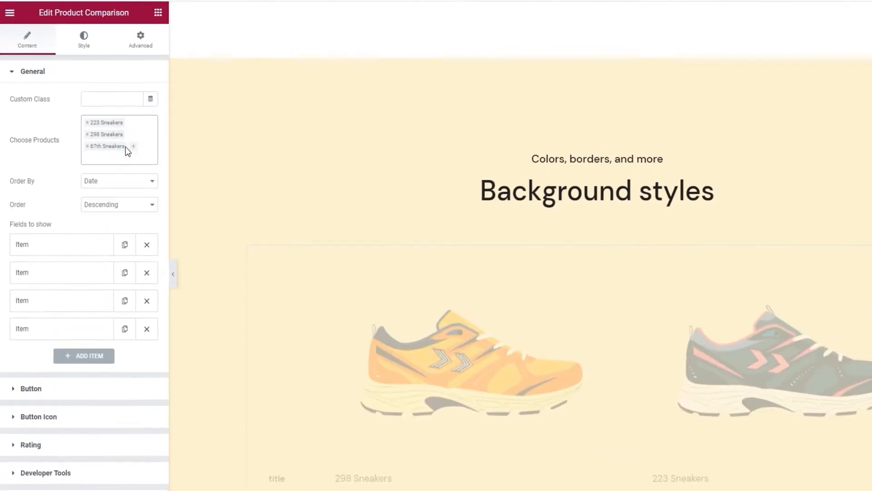
Keep the products ordered by Date and set their order to Ascending.
{"action": "scroll", "coordinate": [232, 211], "scroll_direction": "down", "scroll_amount": 1}
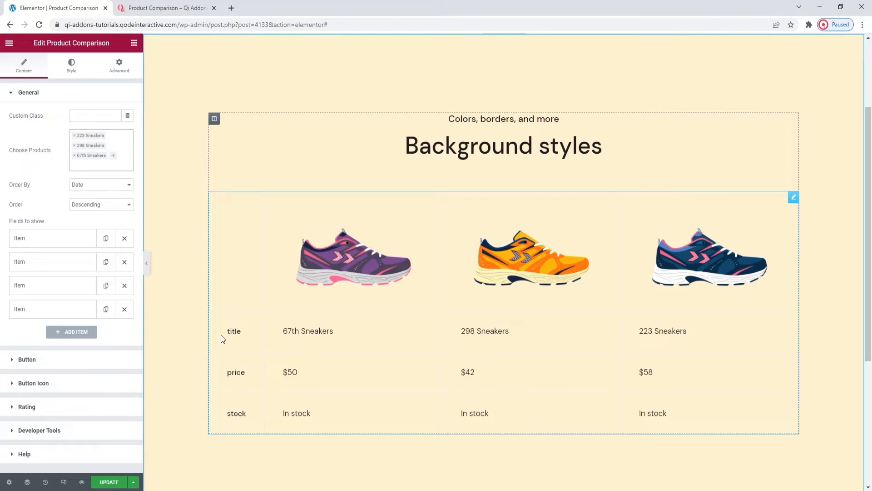
{"action": "left_click", "coordinate": [108, 184]}
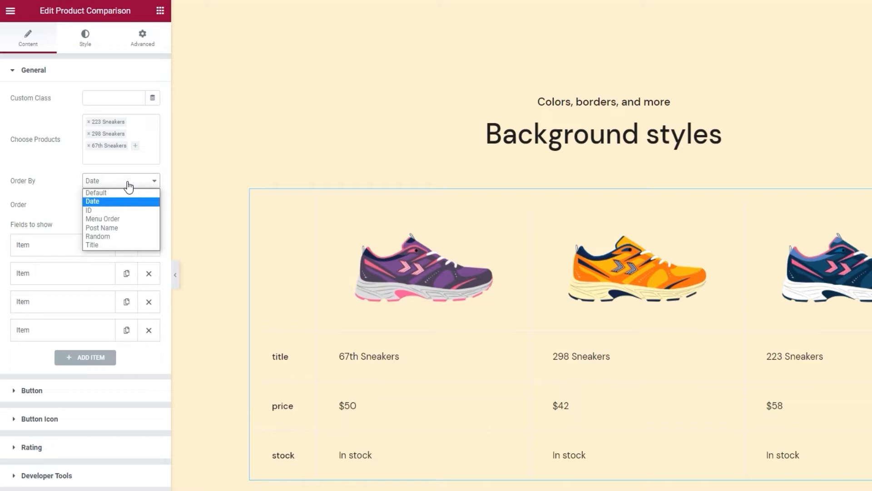
{"action": "left_click", "coordinate": [129, 184]}
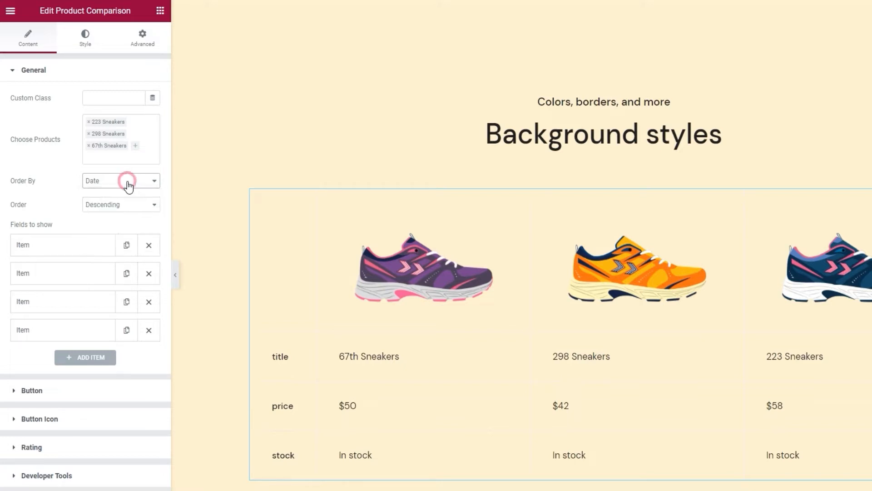
{"action": "left_click", "coordinate": [123, 203]}
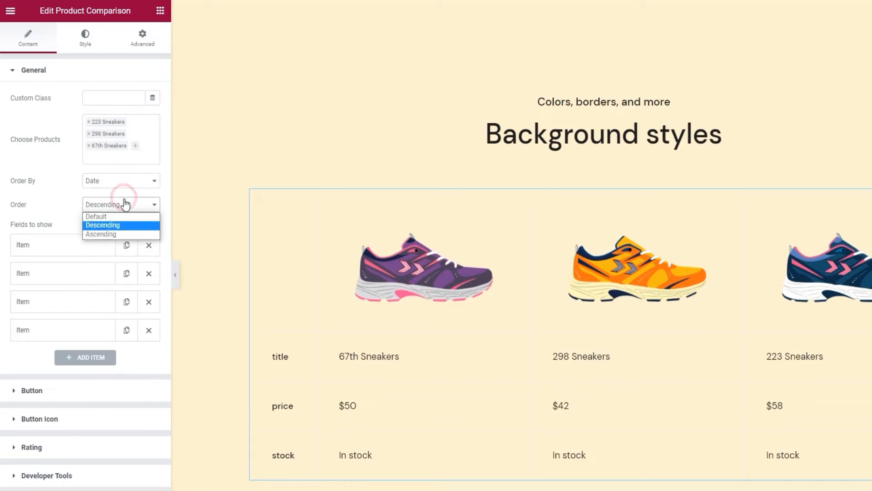
{"action": "left_click", "coordinate": [120, 235]}
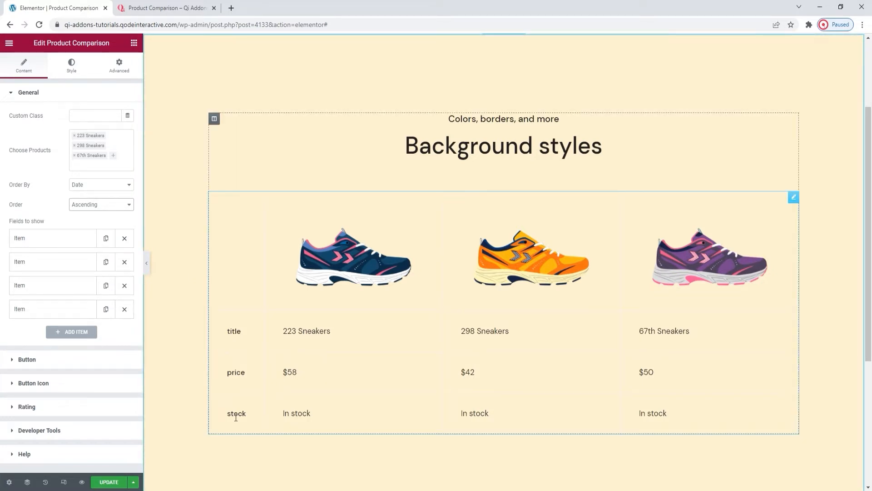
Change the type of the first field to show to "Image, title and price".
{"action": "left_click", "coordinate": [86, 241]}
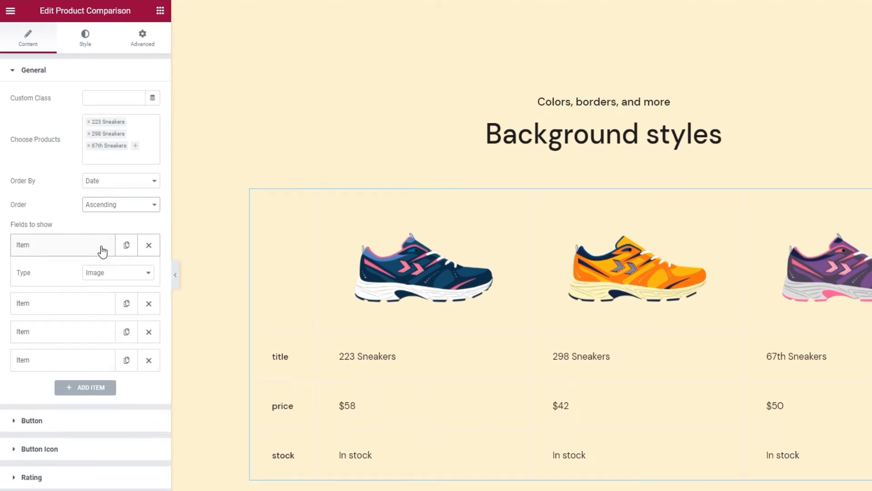
{"action": "scroll", "coordinate": [103, 252], "scroll_direction": "down", "scroll_amount": 1}
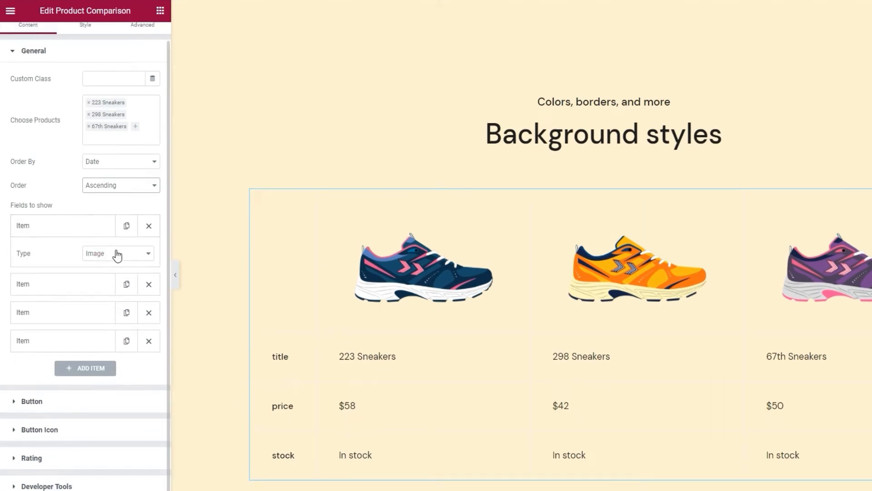
{"action": "left_click", "coordinate": [118, 255]}
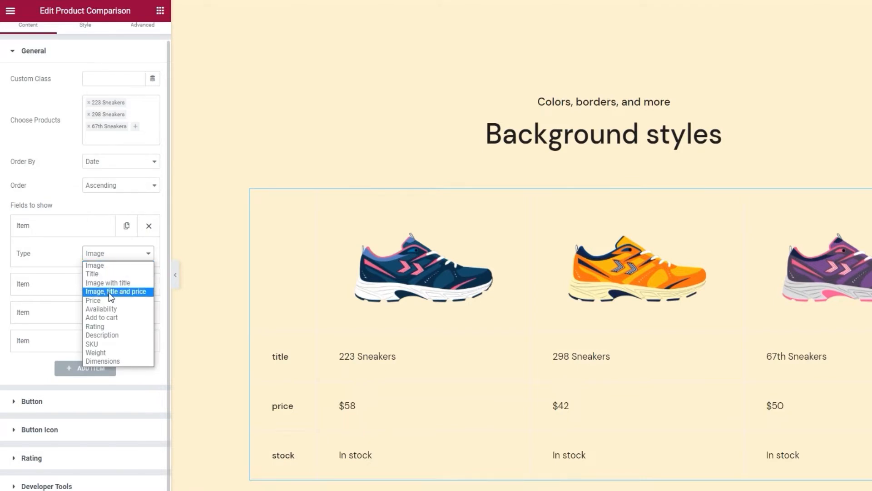
{"action": "left_click", "coordinate": [108, 292]}
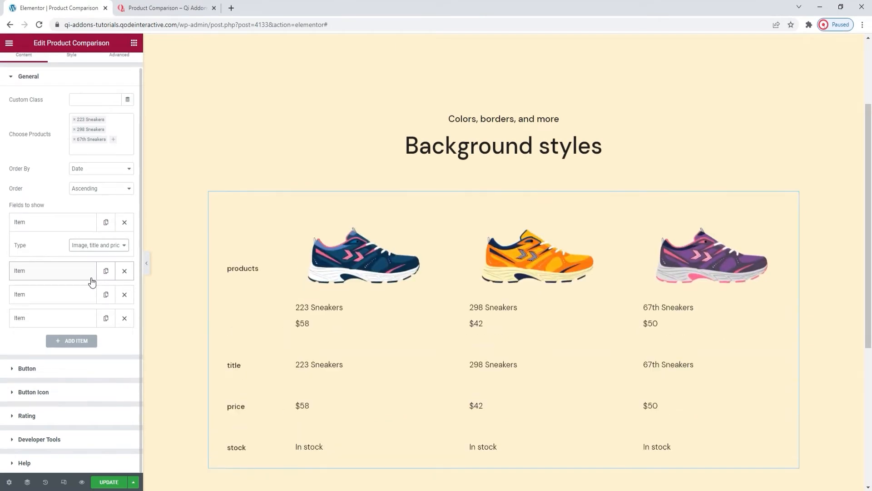
Change the type of the second field to show to Rating.
{"action": "scroll", "coordinate": [183, 279], "scroll_direction": "down", "scroll_amount": 1}
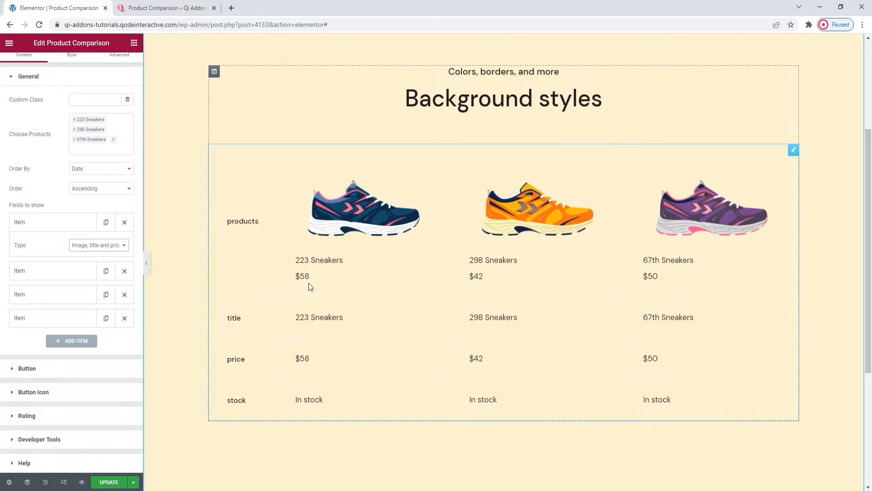
{"action": "left_click", "coordinate": [47, 271]}
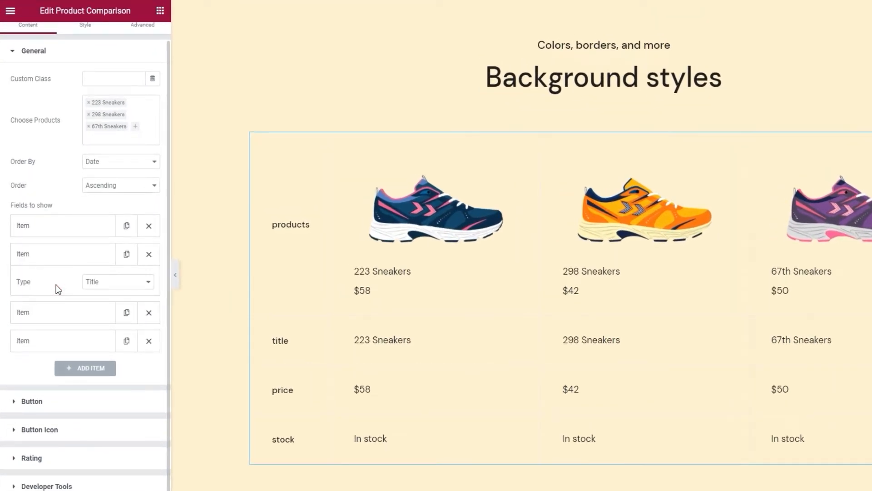
{"action": "left_click", "coordinate": [117, 282]}
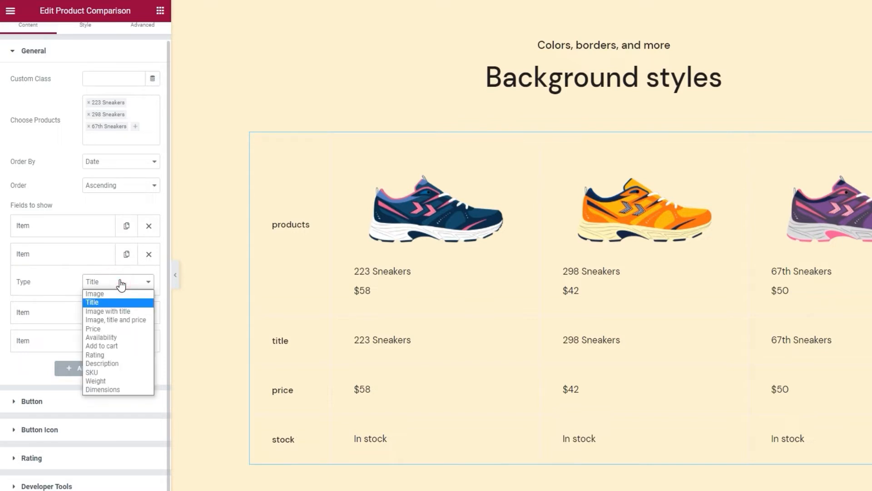
{"action": "left_click", "coordinate": [111, 355]}
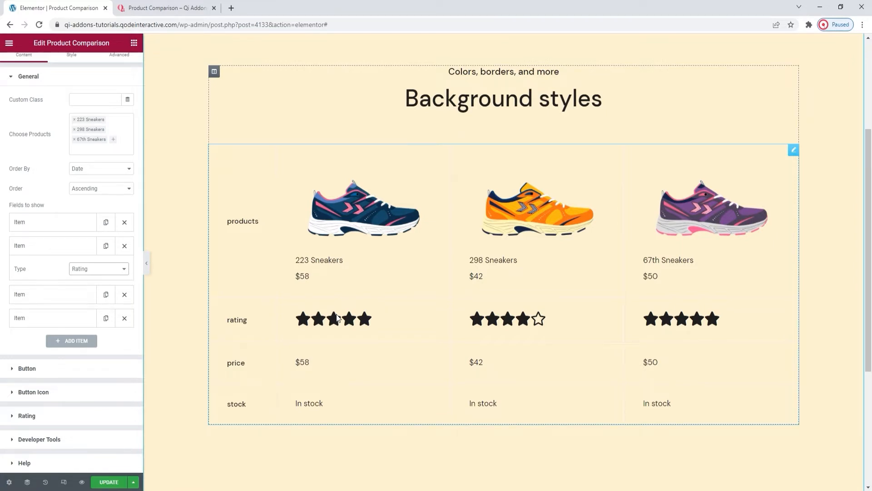
Change the type of the third field to show to Availability.
{"action": "left_click", "coordinate": [76, 296]}
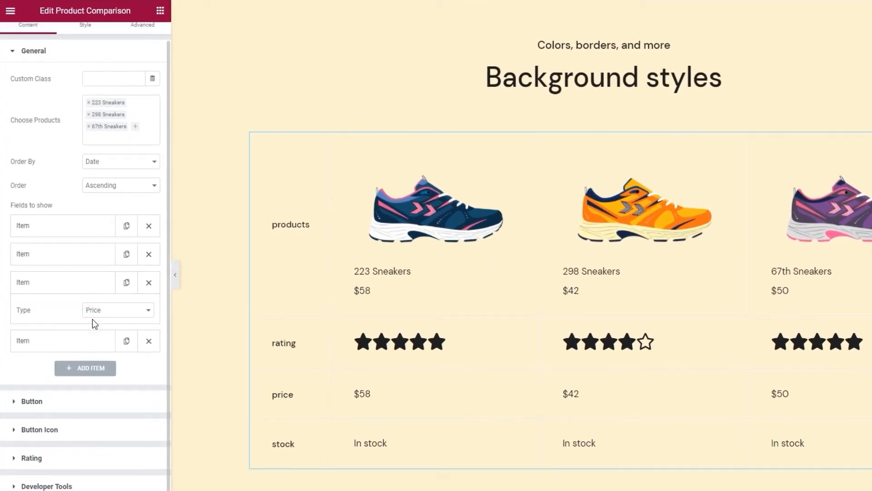
{"action": "left_click", "coordinate": [126, 309]}
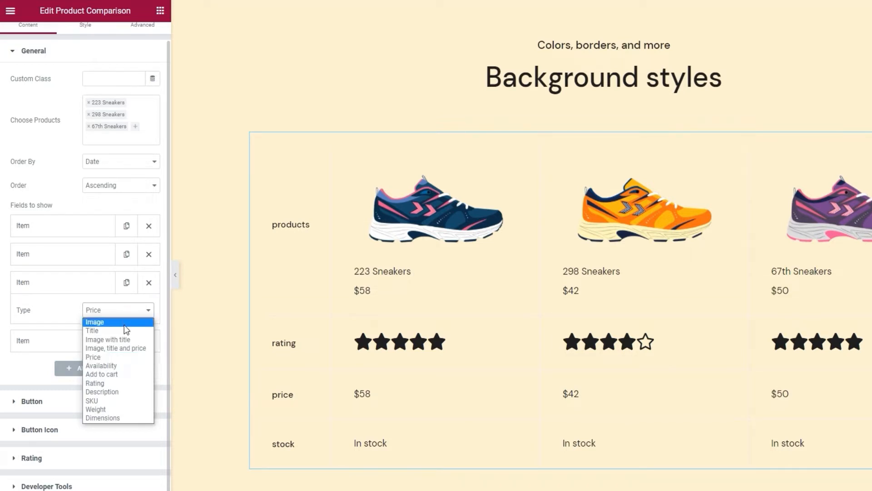
{"action": "left_click", "coordinate": [104, 365]}
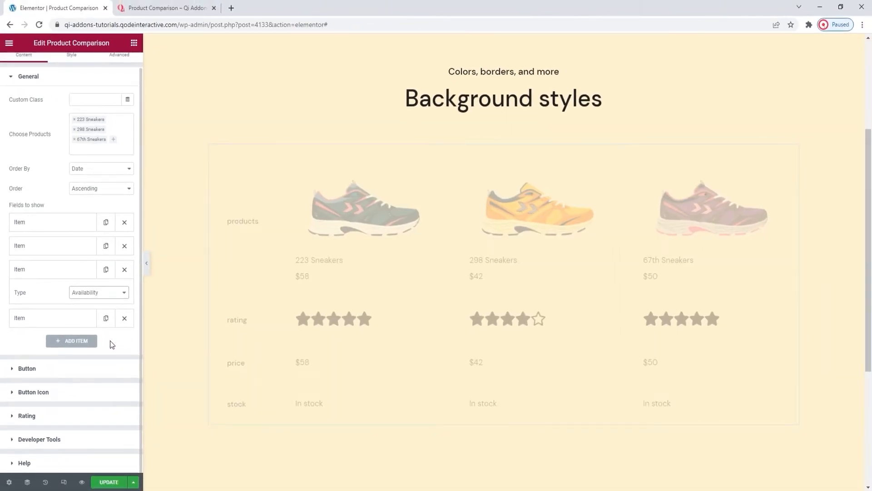
{"action": "scroll", "coordinate": [179, 315], "scroll_direction": "down", "scroll_amount": 1}
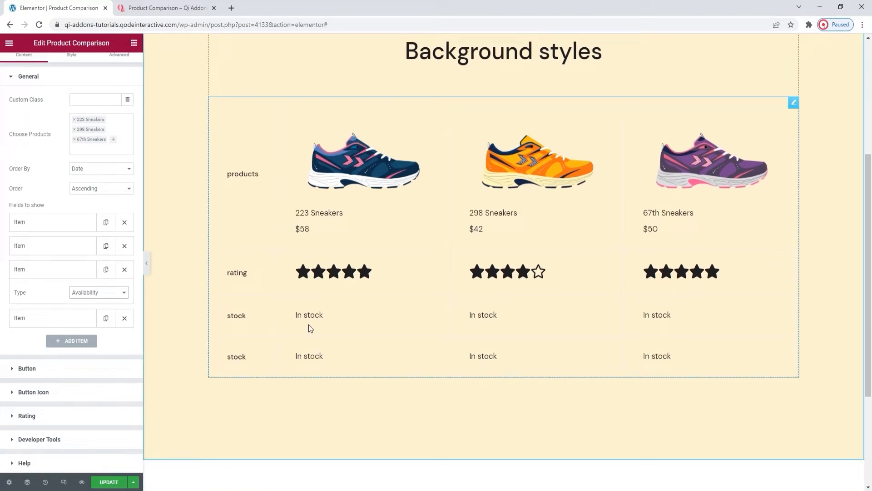
Change the type of the fourth field to show to "Add to cart".
{"action": "left_click", "coordinate": [52, 318]}
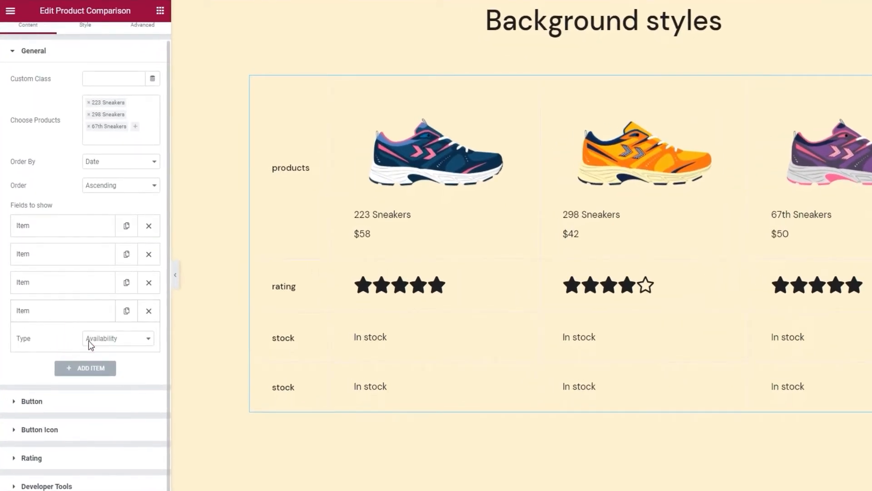
{"action": "left_click", "coordinate": [88, 340]}
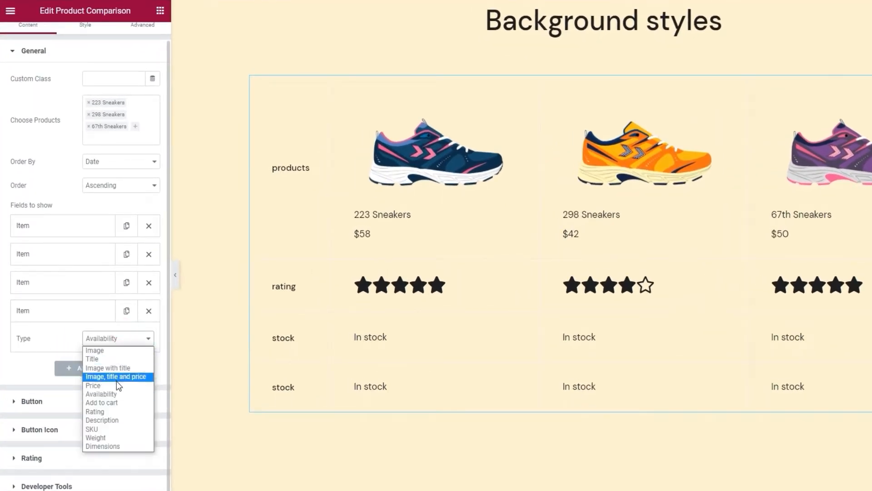
{"action": "left_click", "coordinate": [102, 403]}
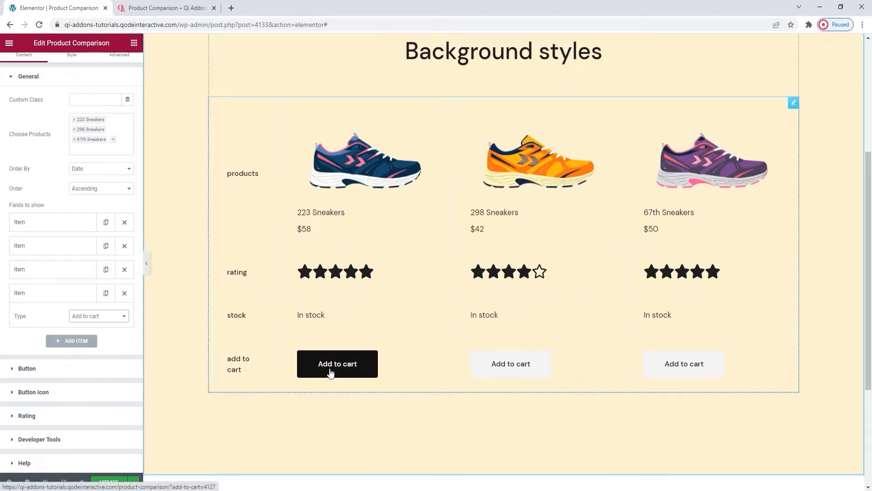
Review the button's layout and type options, keeping Filled and Standard.
{"action": "left_click", "coordinate": [105, 371]}
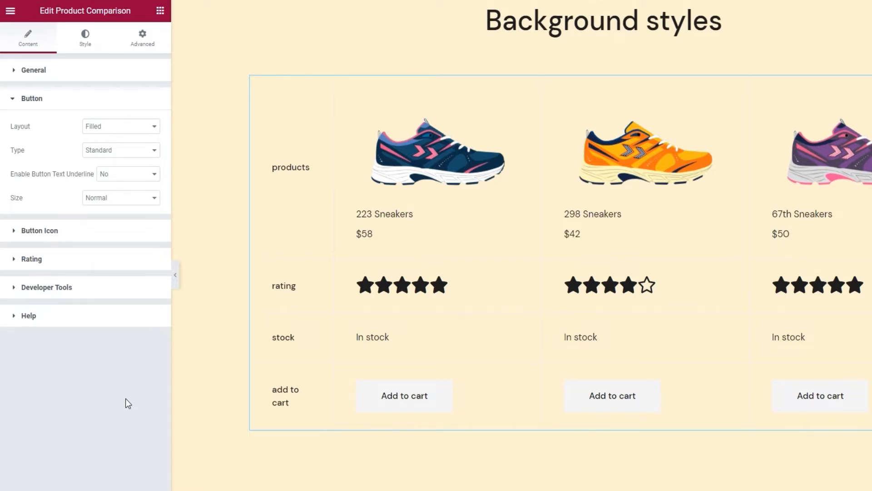
{"action": "left_click", "coordinate": [129, 126]}
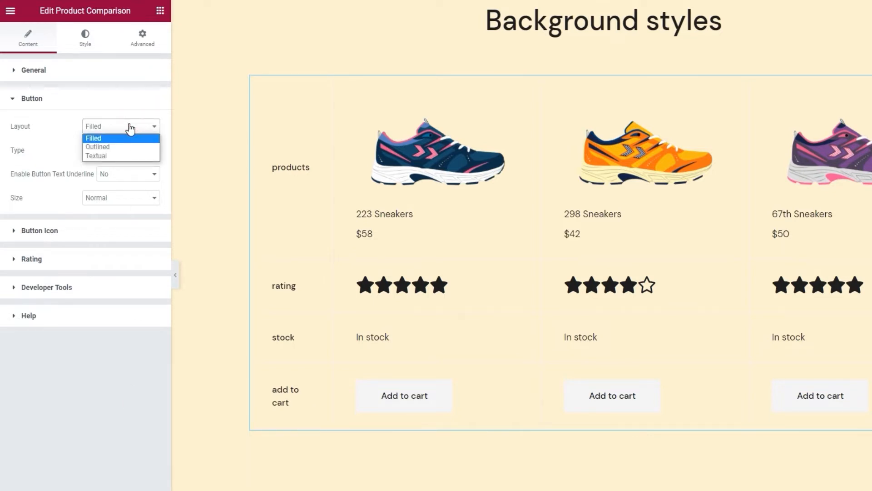
{"action": "left_click", "coordinate": [130, 128]}
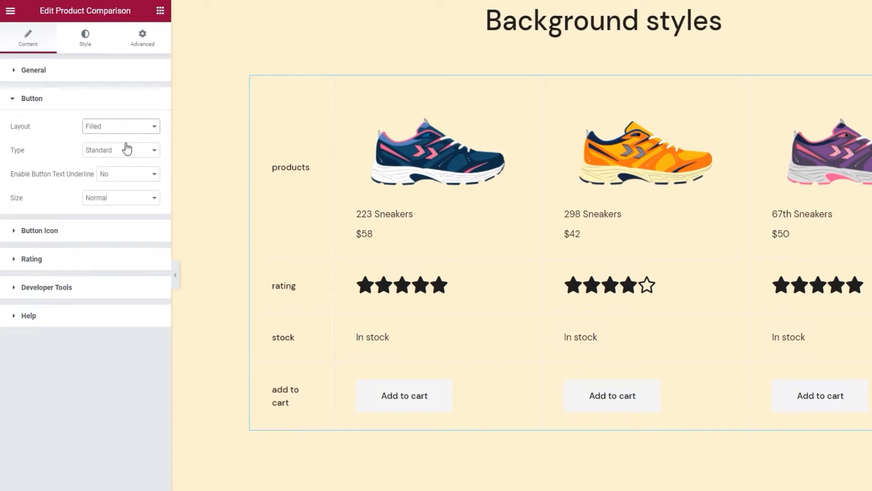
{"action": "left_click", "coordinate": [126, 148]}
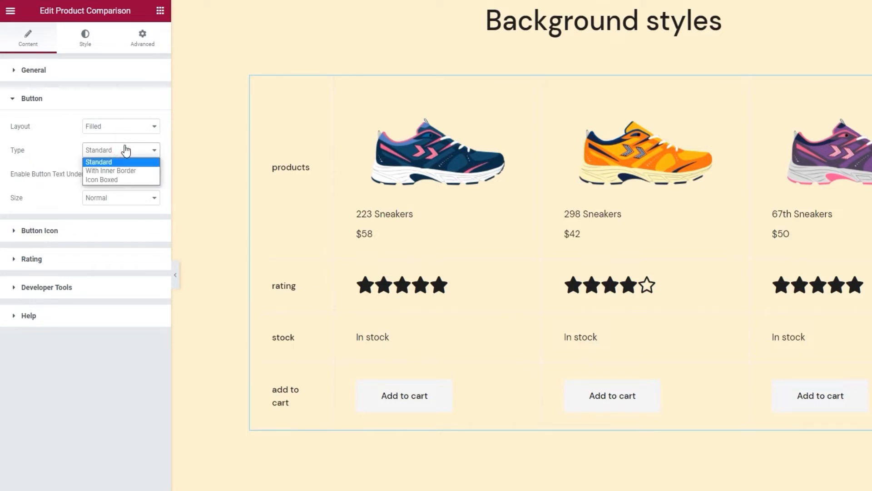
{"action": "left_click", "coordinate": [126, 149]}
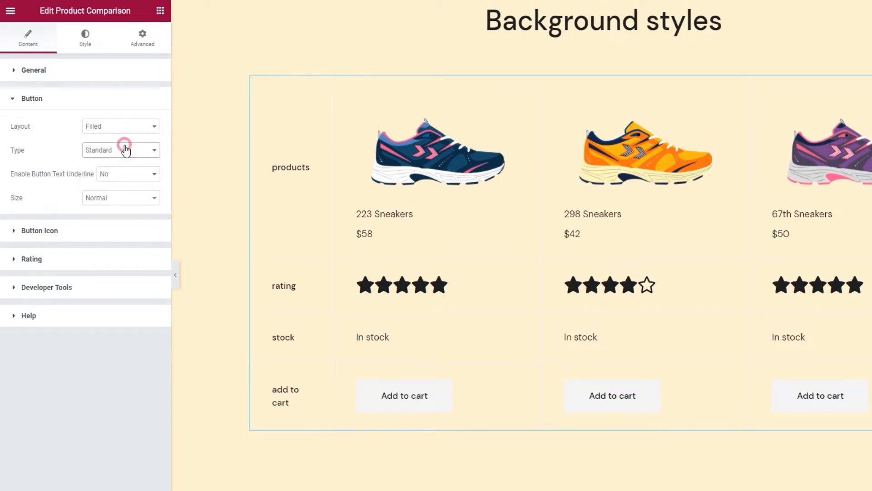
Enable the underline for the button text and keep the button size at Normal.
{"action": "left_click", "coordinate": [117, 174]}
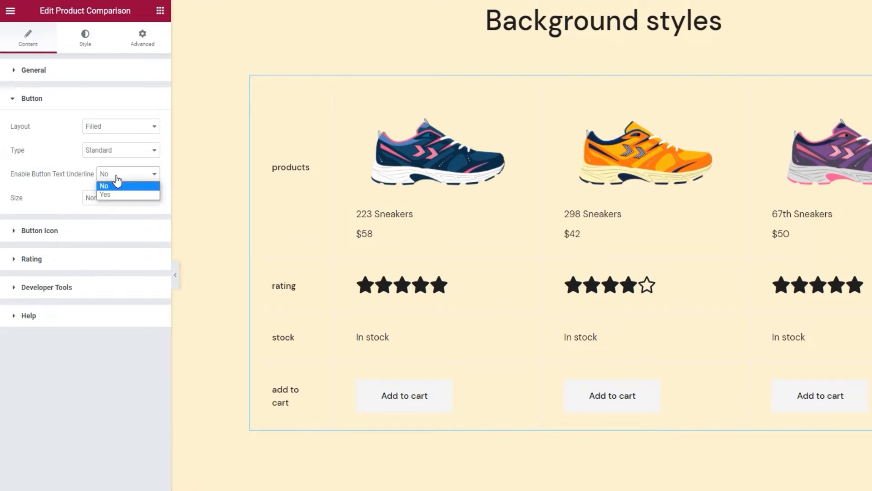
{"action": "left_click", "coordinate": [115, 193]}
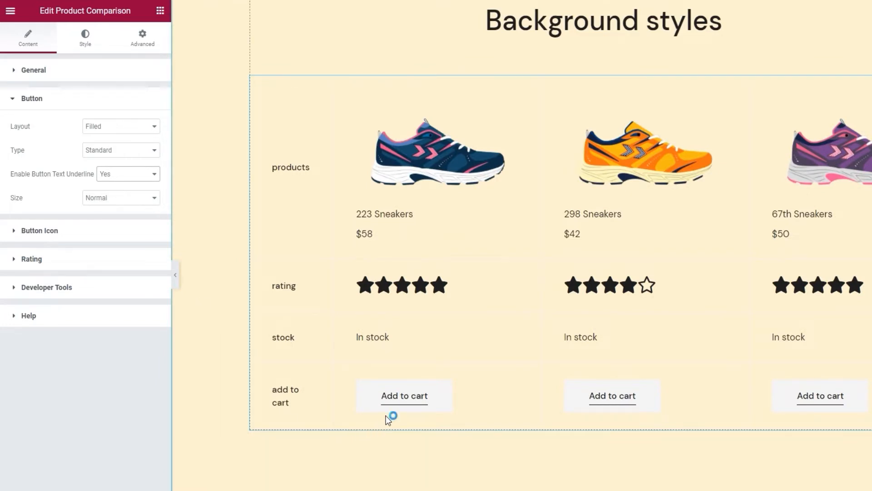
{"action": "left_click", "coordinate": [136, 205]}
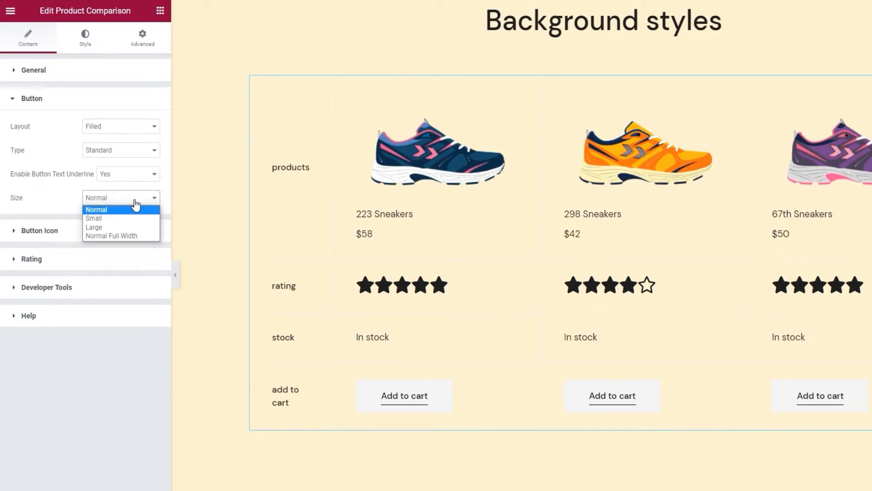
{"action": "left_click", "coordinate": [135, 200]}
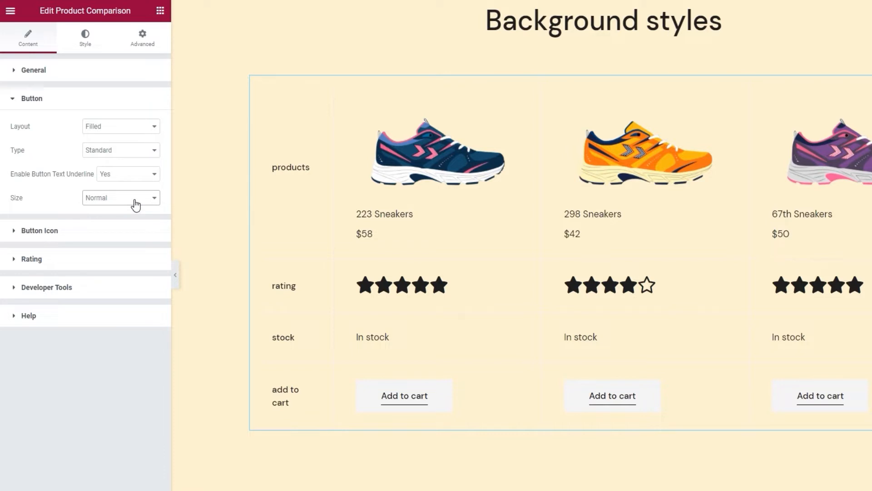
Look over the button icon settings and browse the icon library for the rating's marked icon without inserting anything.
{"action": "left_click", "coordinate": [123, 230]}
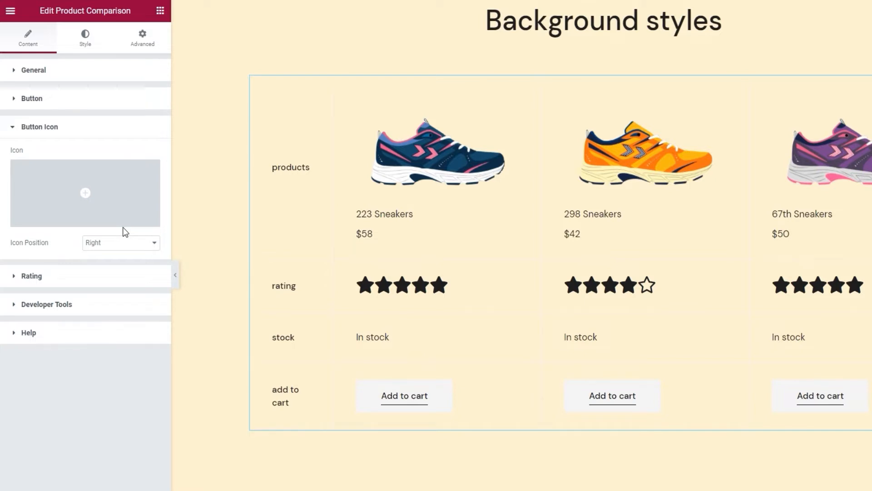
{"action": "left_click", "coordinate": [99, 280]}
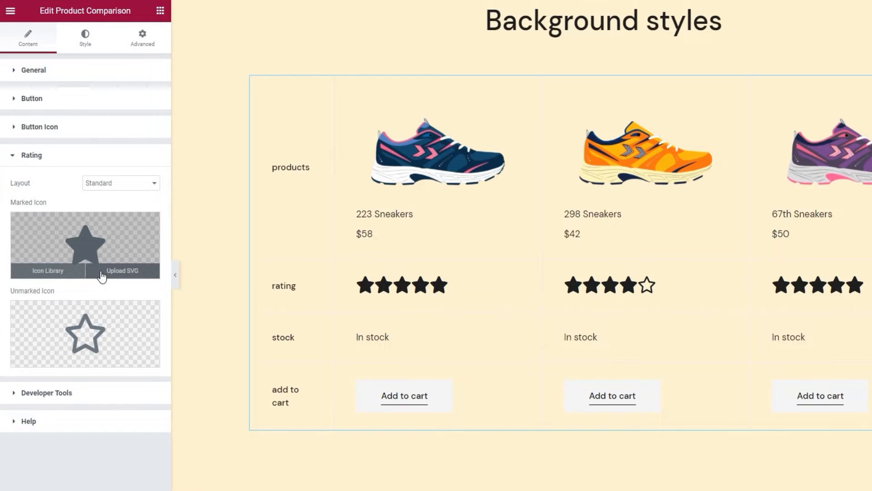
{"action": "left_click", "coordinate": [60, 274]}
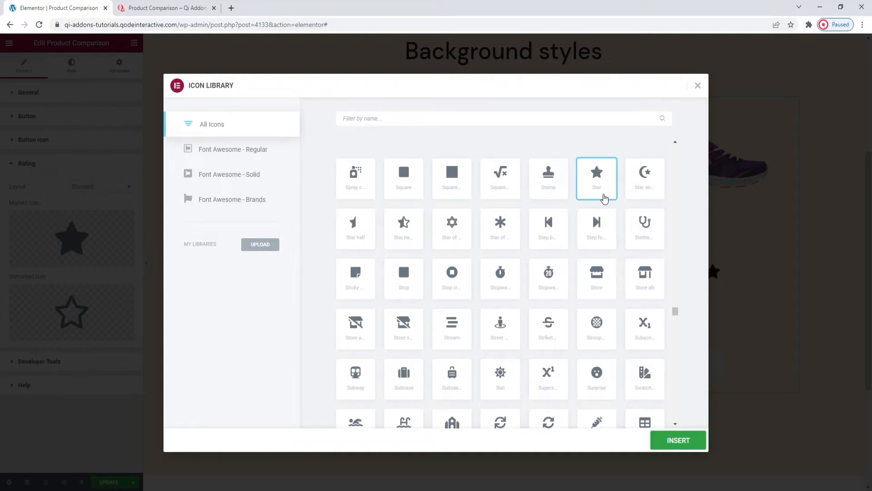
{"action": "left_click", "coordinate": [698, 86]}
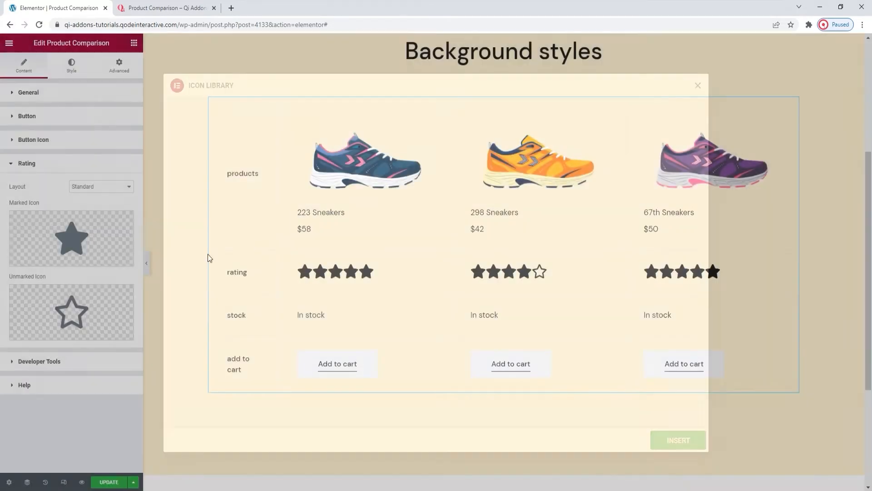
Replace both the marked and unmarked rating icons with the star SVG product-compare-star-icon-1.svg from the media library.
{"action": "left_click", "coordinate": [124, 220]}
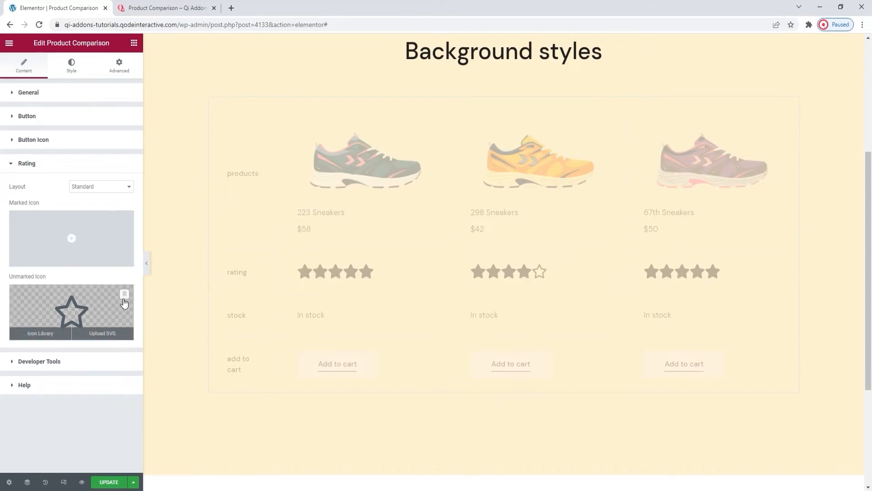
{"action": "left_click", "coordinate": [125, 294]}
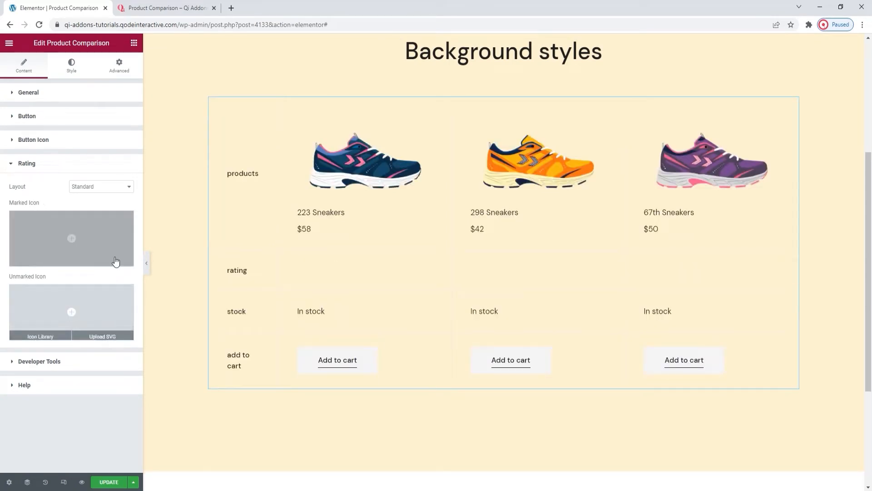
{"action": "left_click", "coordinate": [116, 260]}
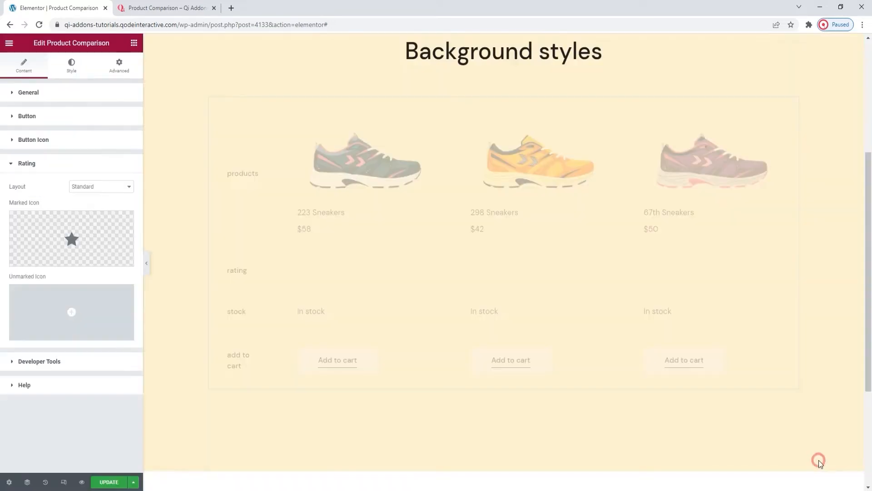
{"action": "left_click", "coordinate": [822, 463]}
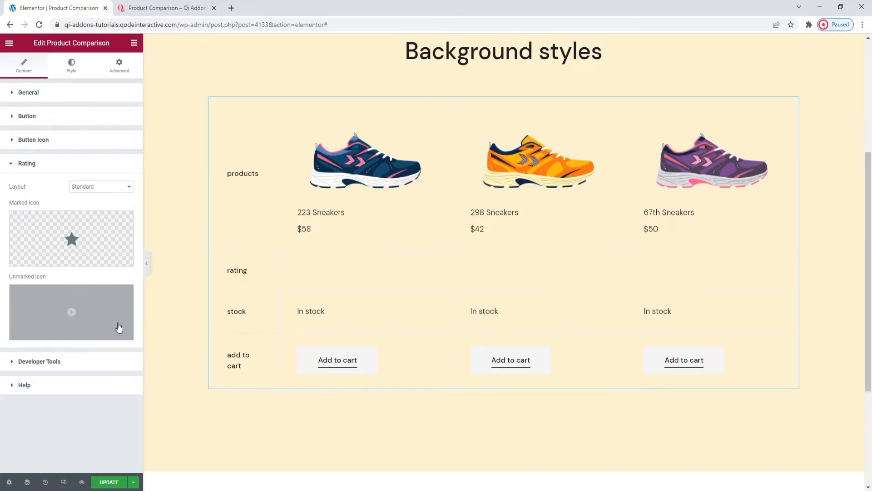
{"action": "left_click", "coordinate": [100, 330]}
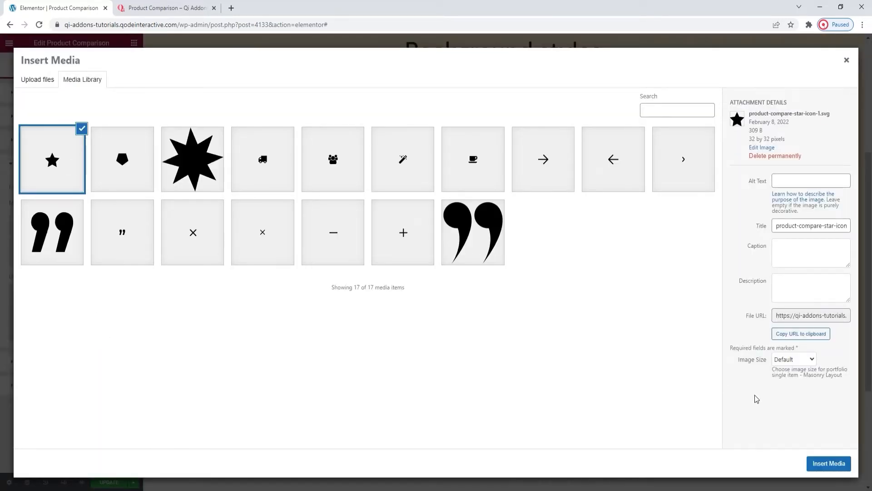
{"action": "left_click", "coordinate": [837, 463]}
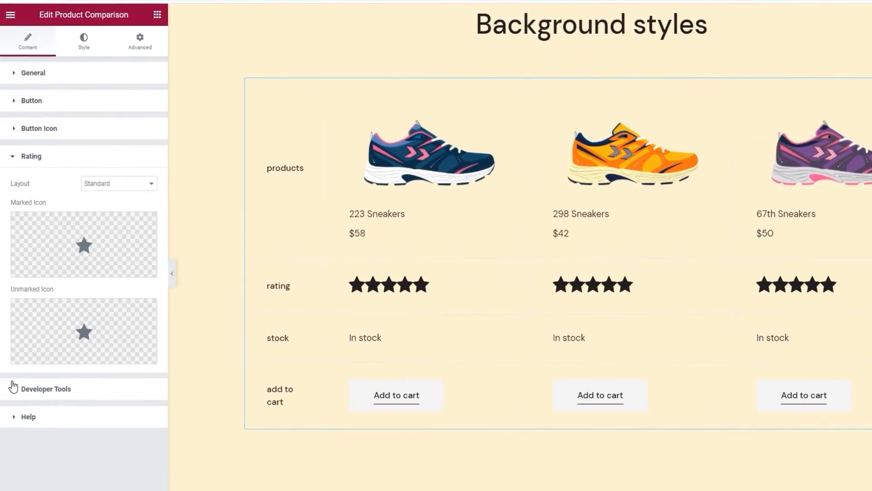
Display the widget's shortcode snippet, hide it again, and view the widget's help links.
{"action": "left_click", "coordinate": [87, 394]}
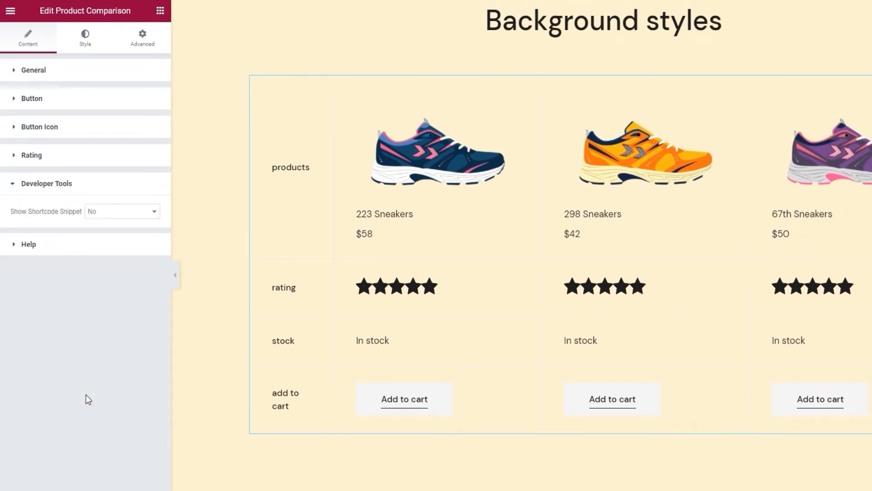
{"action": "left_click", "coordinate": [124, 218]}
{"action": "left_click", "coordinate": [125, 234]}
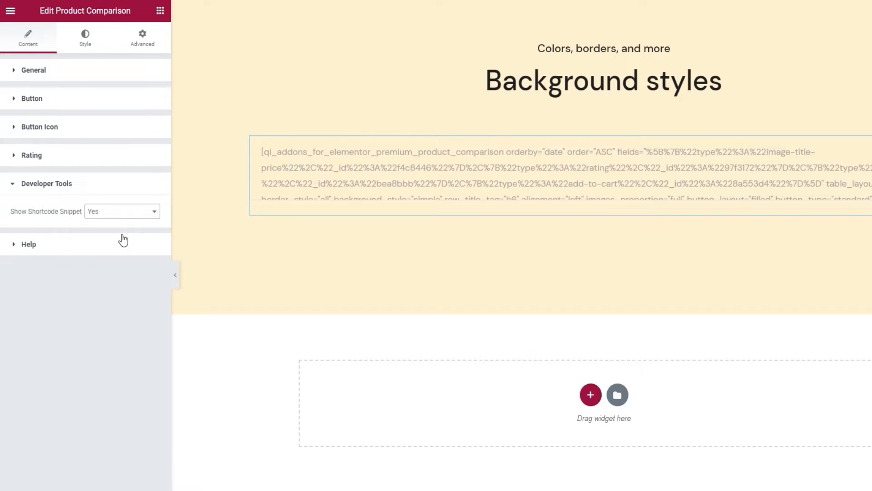
{"action": "left_click", "coordinate": [115, 216]}
{"action": "left_click", "coordinate": [116, 222]}
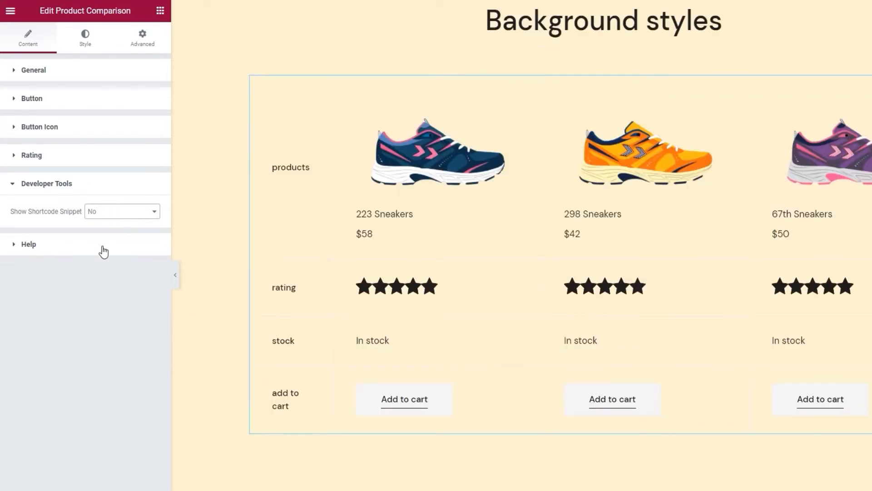
{"action": "left_click", "coordinate": [104, 251]}
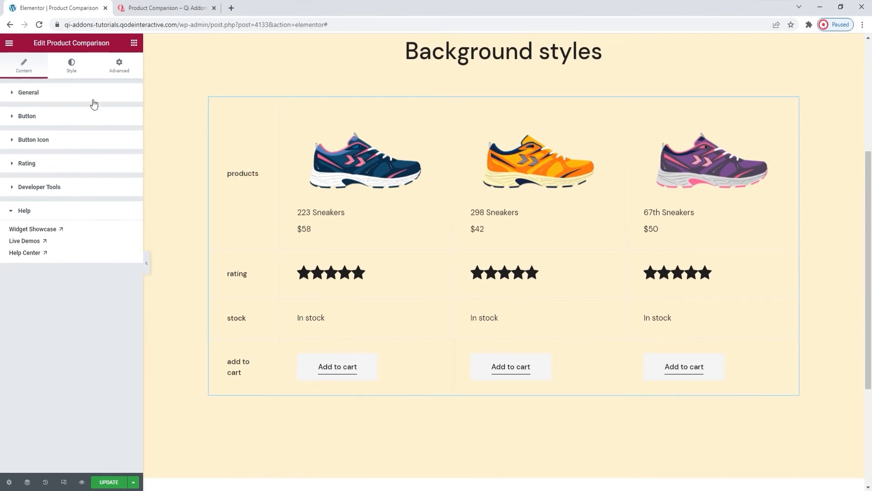
Set the comparison table's layout style to Fixed.
{"action": "left_click", "coordinate": [71, 72]}
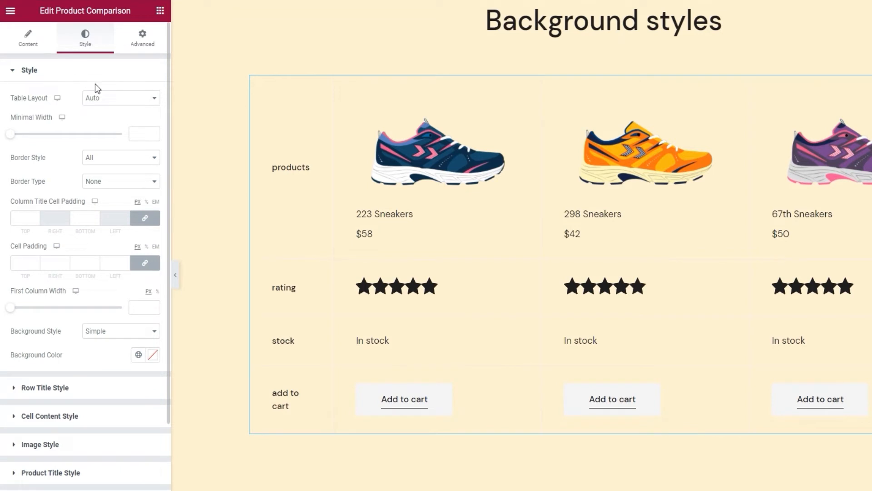
{"action": "left_click", "coordinate": [127, 98]}
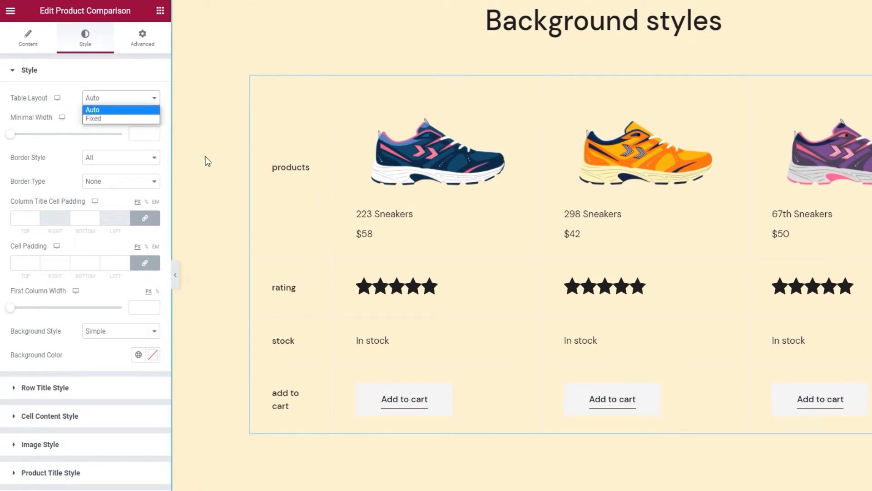
{"action": "left_click", "coordinate": [129, 119]}
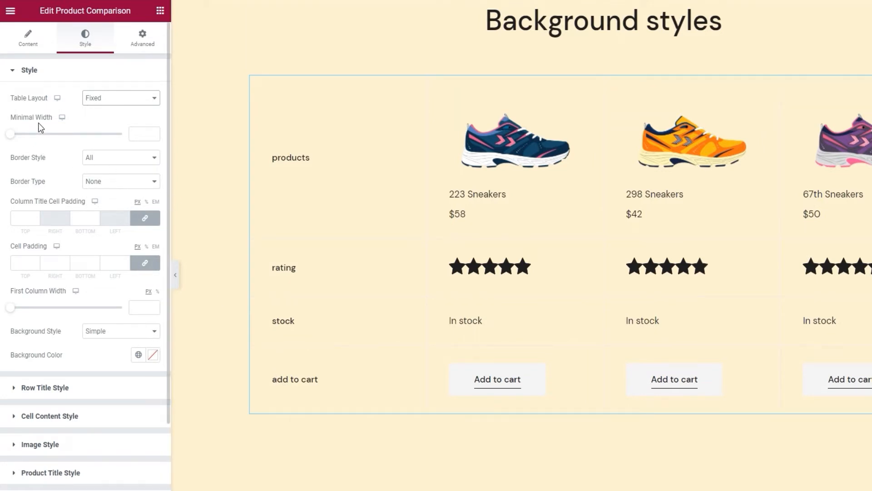
Try a minimal table width of about 1501 and clear the value again.
{"action": "left_click_drag", "start_coordinate": [10, 134], "coordinate": [97, 136]}
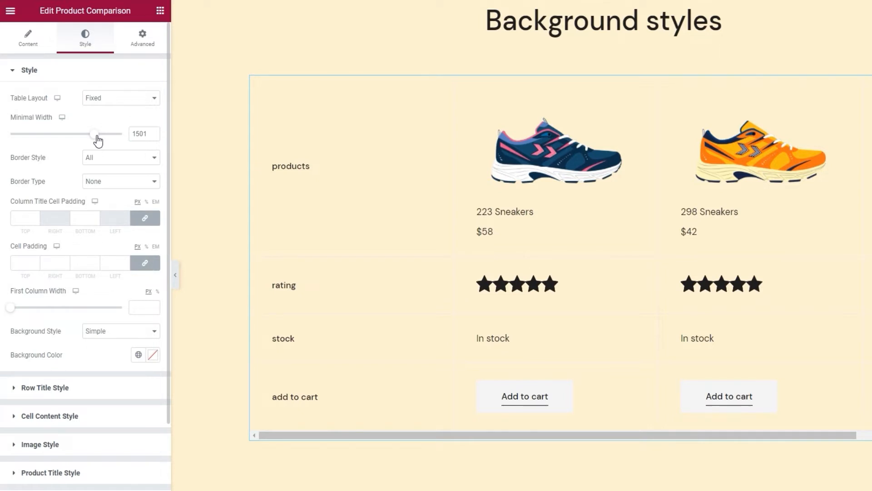
{"action": "double_click", "coordinate": [140, 134]}
{"action": "key", "text": "BackSpace"}
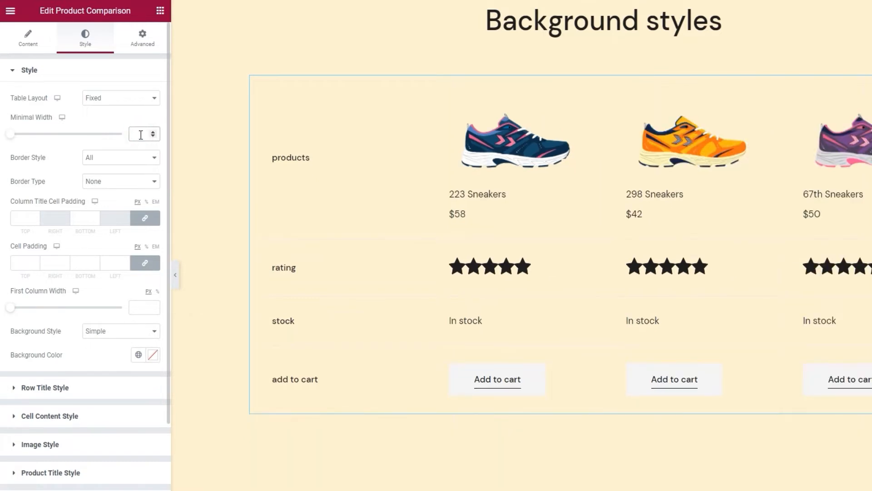
{"action": "left_click", "coordinate": [69, 149]}
Give the table a Solid border with a width of 2 on all sides.
{"action": "left_click", "coordinate": [120, 180]}
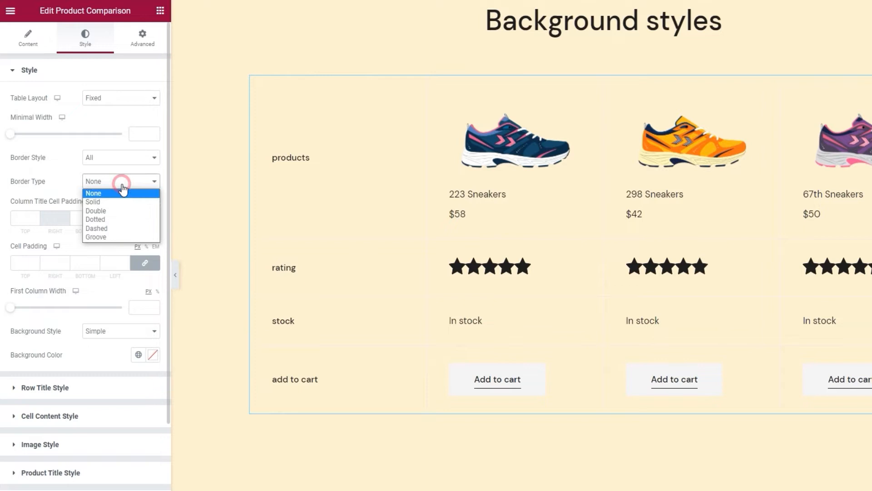
{"action": "left_click", "coordinate": [120, 203]}
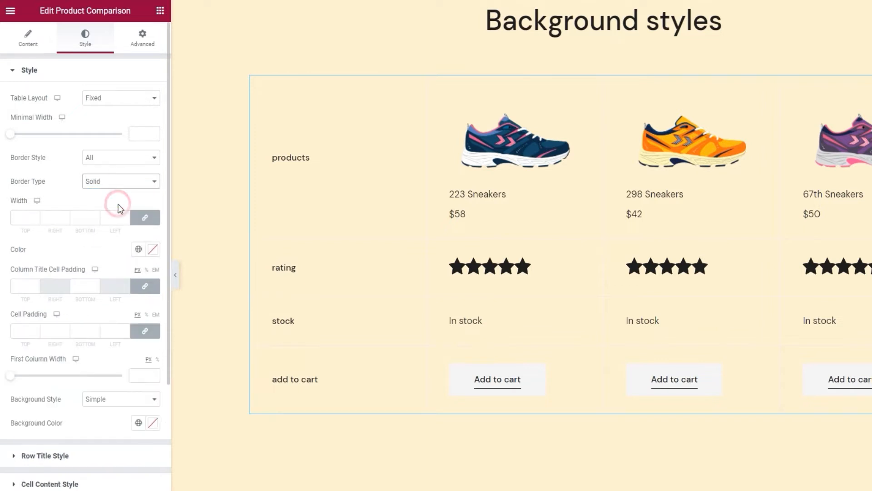
{"action": "left_click", "coordinate": [35, 216]}
{"action": "left_click", "coordinate": [35, 216]}
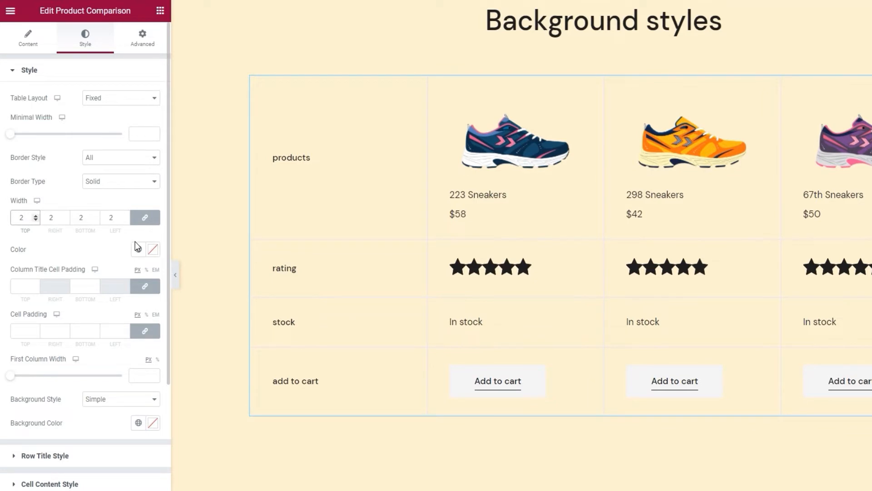
Set the table's border color to a muted reddish brown.
{"action": "left_click", "coordinate": [152, 250]}
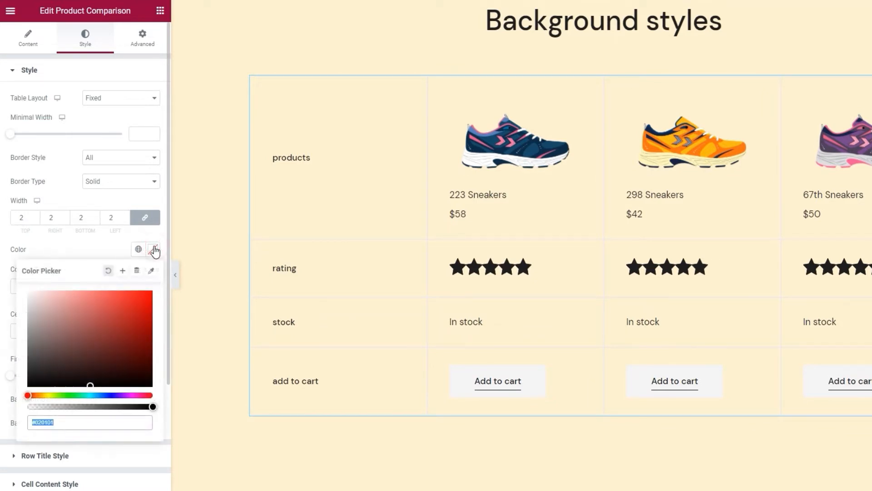
{"action": "left_click", "coordinate": [81, 326]}
{"action": "left_click", "coordinate": [85, 250]}
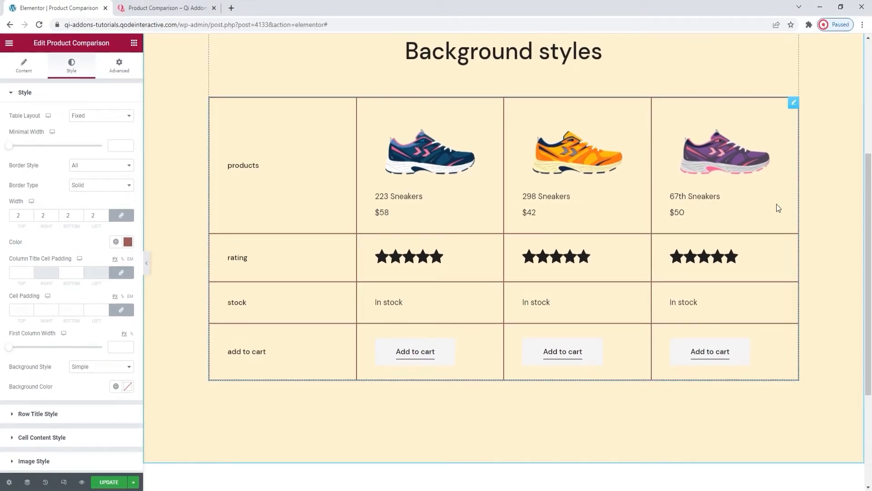
Try the Inside Only border style on the table and set the border style to None.
{"action": "left_click", "coordinate": [86, 164]}
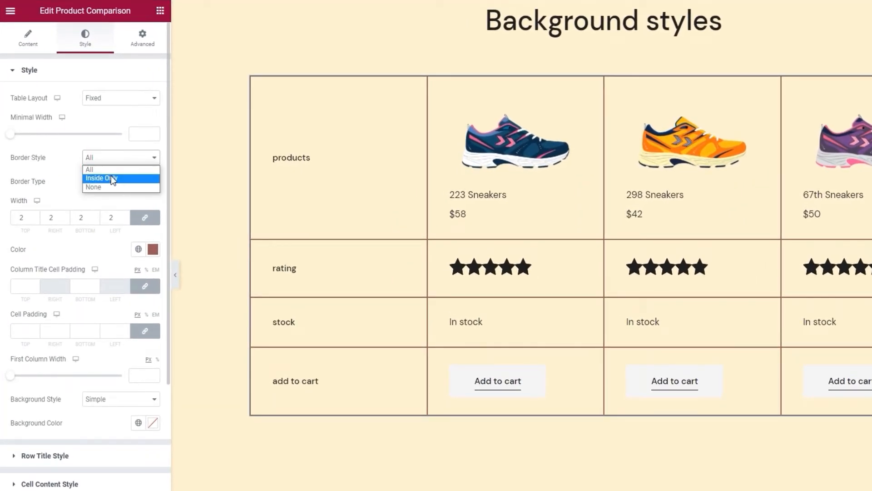
{"action": "left_click", "coordinate": [111, 178]}
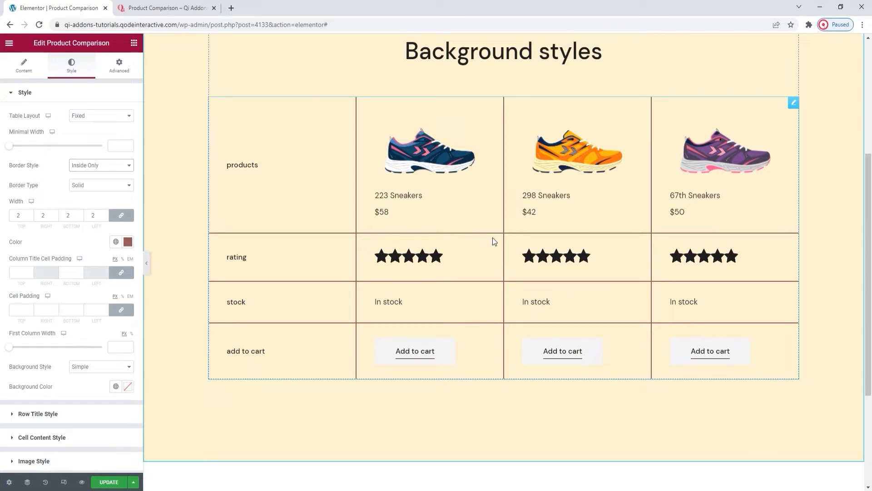
{"action": "left_click", "coordinate": [107, 165]}
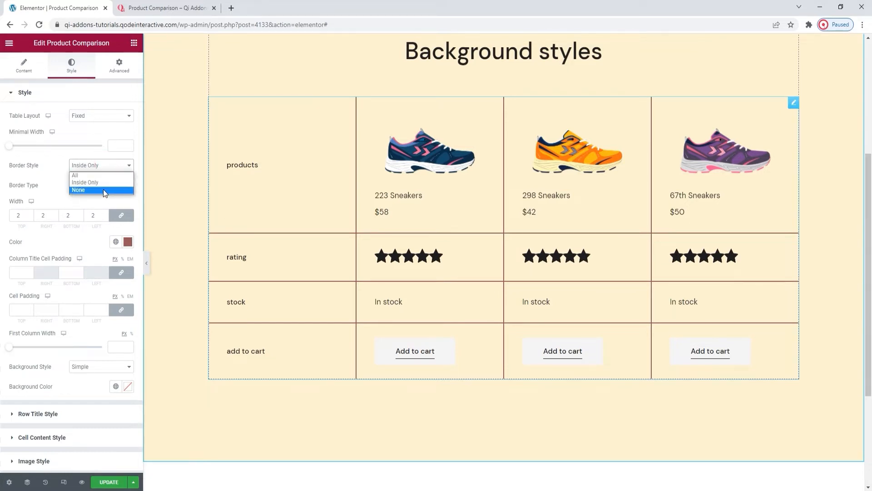
{"action": "left_click", "coordinate": [103, 189]}
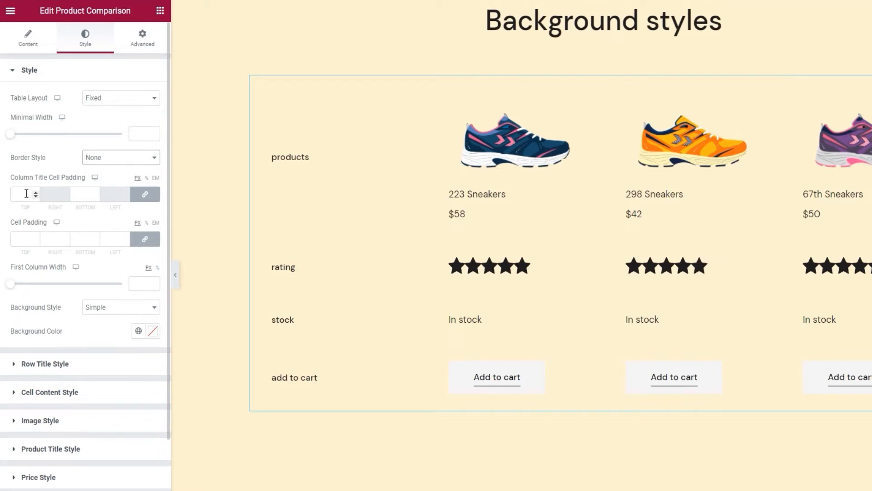
Set the column title cell padding to 55 px for both top and bottom.
{"action": "left_click", "coordinate": [35, 192]}
{"action": "left_click", "coordinate": [36, 192]}
{"action": "left_click", "coordinate": [35, 191]}
{"action": "left_click", "coordinate": [35, 192]}
{"action": "left_click", "coordinate": [35, 192]}
{"action": "left_click", "coordinate": [36, 192]}
{"action": "left_click", "coordinate": [36, 192]}
{"action": "left_click", "coordinate": [35, 192]}
{"action": "left_click", "coordinate": [35, 192]}
{"action": "left_click", "coordinate": [36, 192]}
{"action": "left_click", "coordinate": [36, 192]}
{"action": "left_click", "coordinate": [35, 192]}
{"action": "left_click", "coordinate": [36, 192]}
{"action": "left_click", "coordinate": [36, 192]}
{"action": "left_click", "coordinate": [35, 192]}
{"action": "left_click", "coordinate": [36, 192]}
{"action": "left_click", "coordinate": [36, 192]}
{"action": "left_click", "coordinate": [36, 192]}
{"action": "left_click", "coordinate": [36, 192]}
{"action": "left_click", "coordinate": [35, 191]}
{"action": "left_click", "coordinate": [35, 191]}
{"action": "left_click", "coordinate": [36, 191]}
{"action": "left_click", "coordinate": [36, 192]}
{"action": "left_click", "coordinate": [35, 191]}
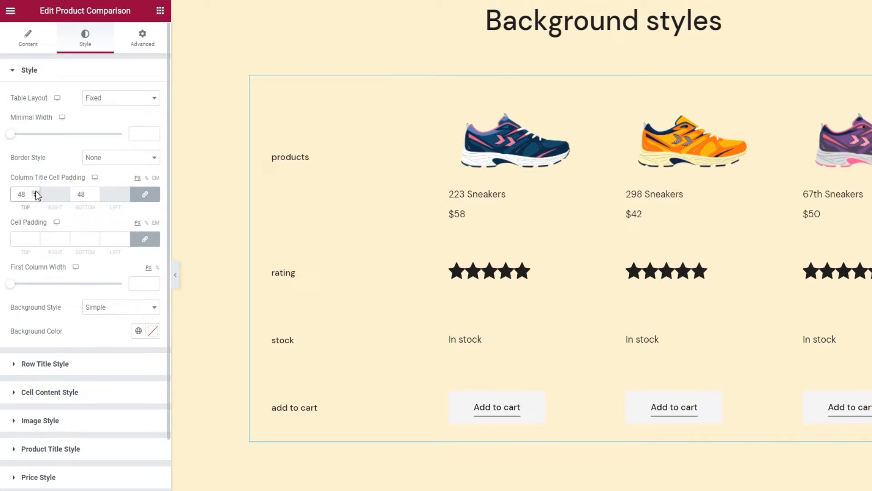
{"action": "double_click", "coordinate": [20, 195]}
{"action": "type", "text": "55"}
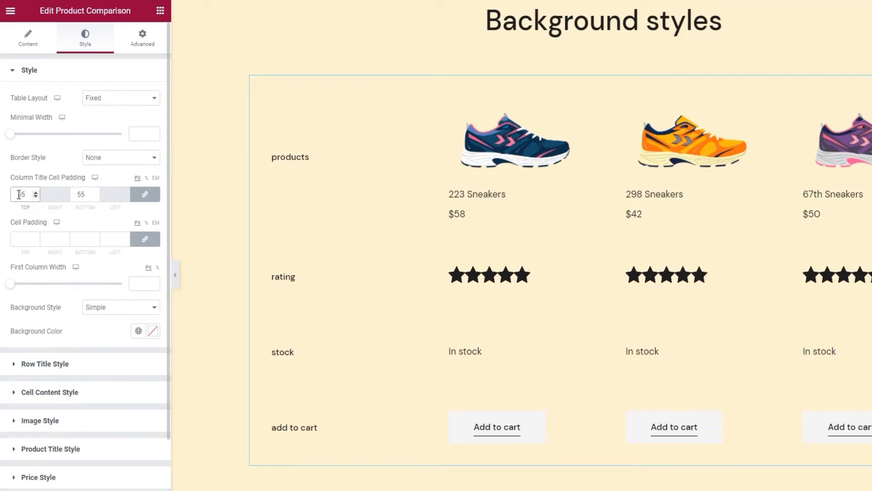
Set the table's cell padding to 30 px on all four sides.
{"action": "left_click", "coordinate": [27, 234]}
{"action": "type", "text": "4"}
{"action": "left_click_drag", "start_coordinate": [36, 238], "coordinate": [36, 237]}
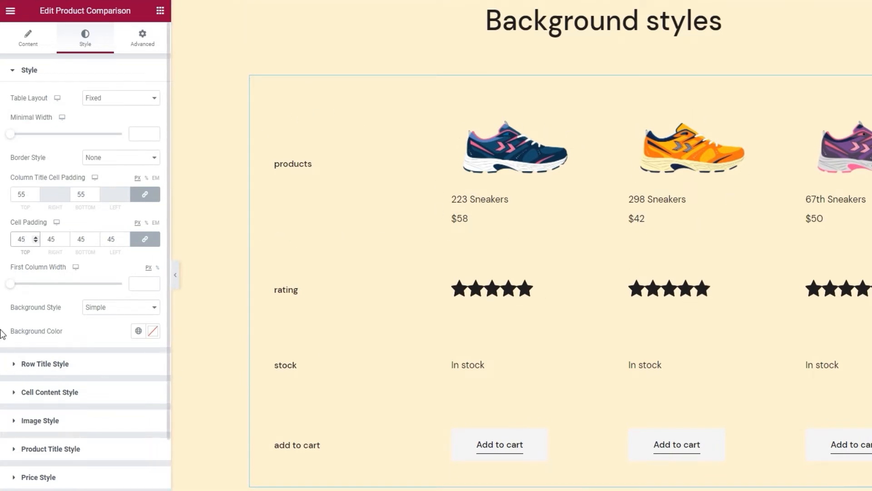
{"action": "double_click", "coordinate": [22, 238]}
{"action": "type", "text": "30"}
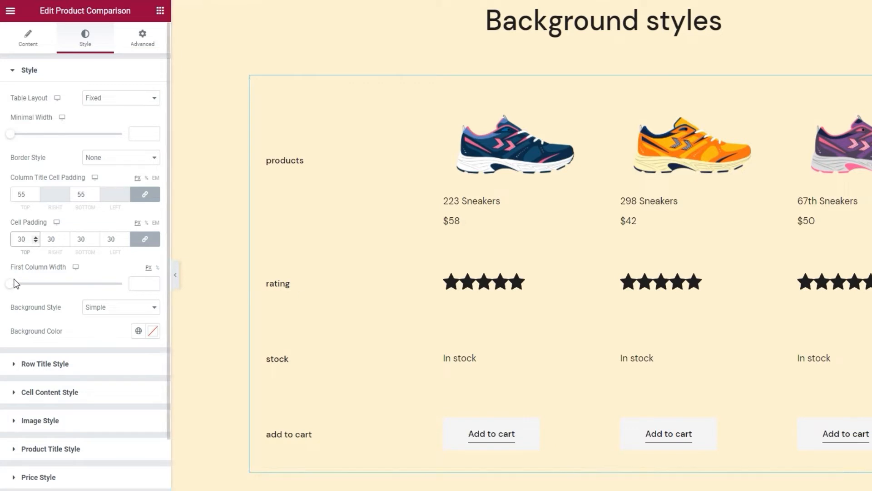
Try a wider first column in pixels and clear the width value again.
{"action": "left_click_drag", "start_coordinate": [12, 284], "coordinate": [38, 285]}
{"action": "double_click", "coordinate": [138, 283]}
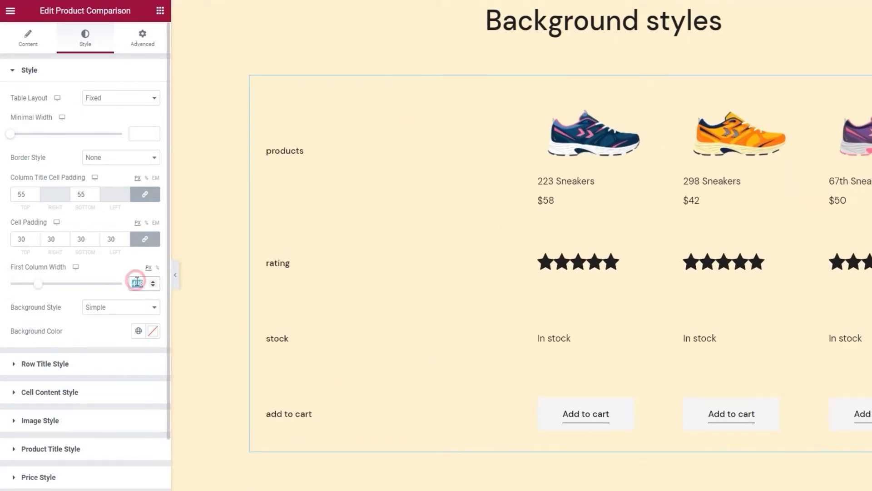
{"action": "key", "text": "BackSpace"}
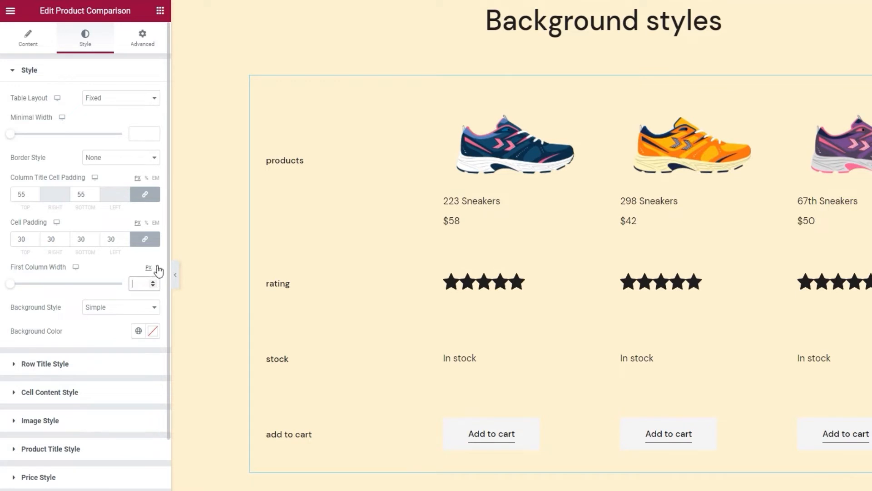
Set the table's first column width to 19 percent.
{"action": "left_click", "coordinate": [157, 267]}
{"action": "left_click", "coordinate": [141, 285]}
{"action": "type", "text": "19"}
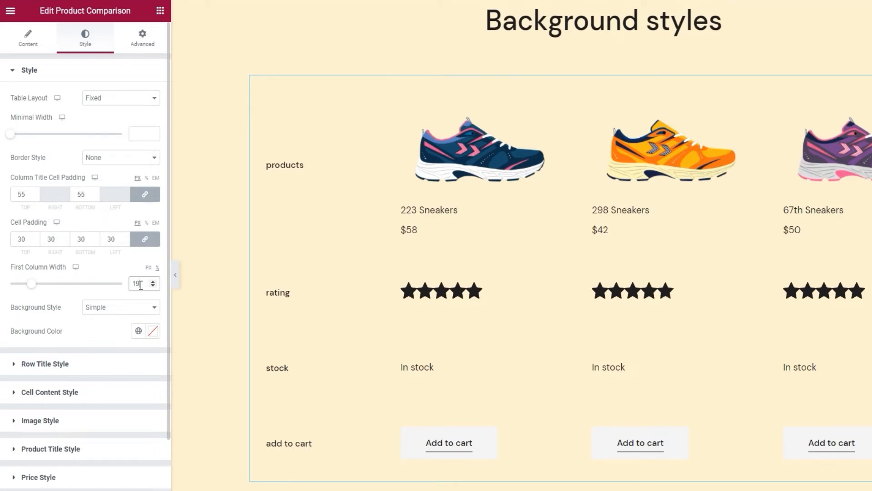
Try a light red background color with the Simple background style and clear the color again.
{"action": "left_click", "coordinate": [125, 312]}
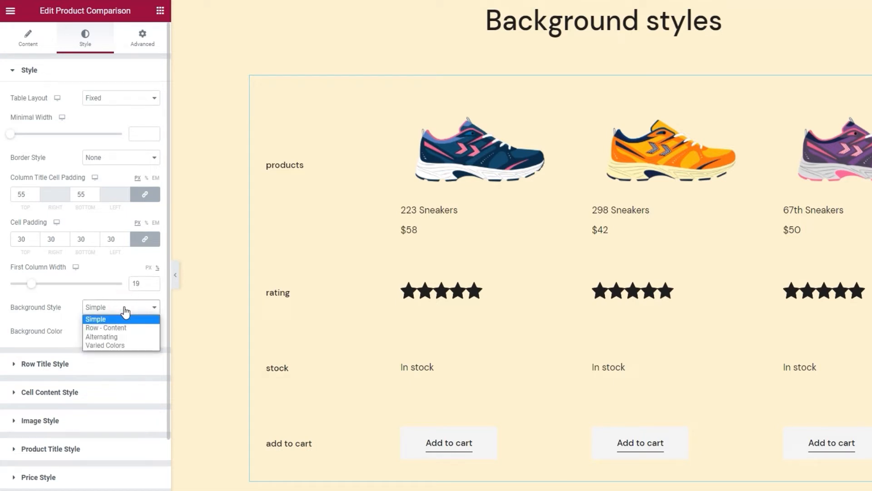
{"action": "left_click", "coordinate": [125, 314]}
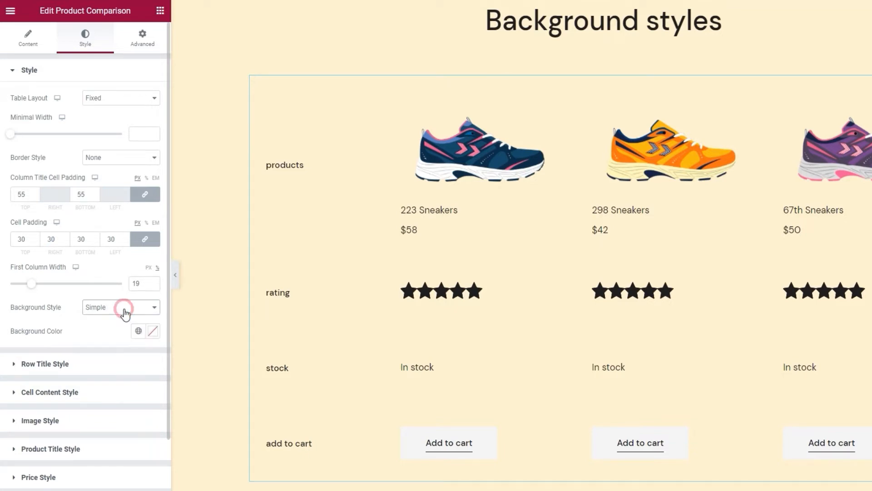
{"action": "left_click", "coordinate": [152, 331]}
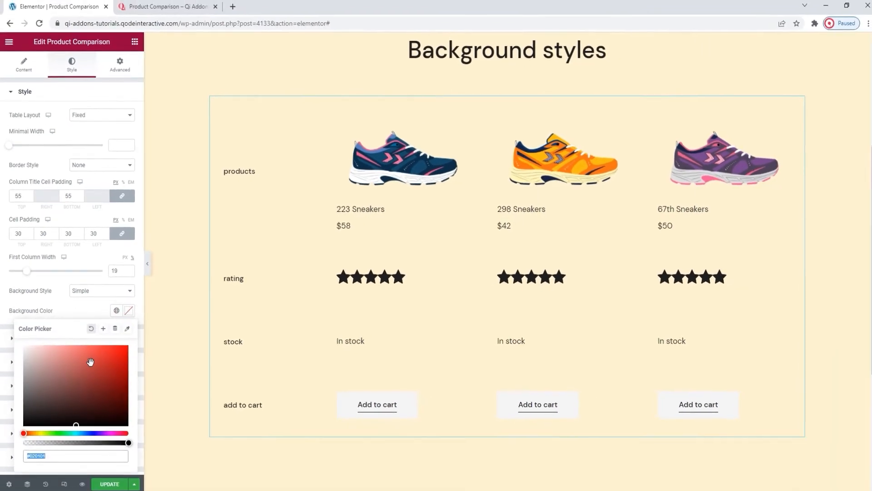
{"action": "mouse_move", "coordinate": [91, 362]}
{"action": "left_mouse_down"}
{"action": "mouse_move", "coordinate": [58, 370]}
{"action": "mouse_move", "coordinate": [78, 357]}
{"action": "left_mouse_up"}
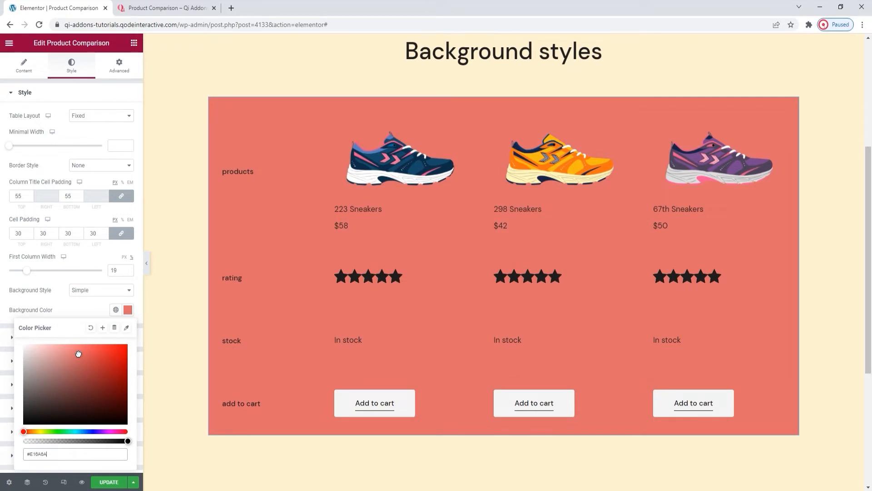
{"action": "left_click_drag", "start_coordinate": [78, 354], "coordinate": [58, 357]}
{"action": "left_click", "coordinate": [91, 328]}
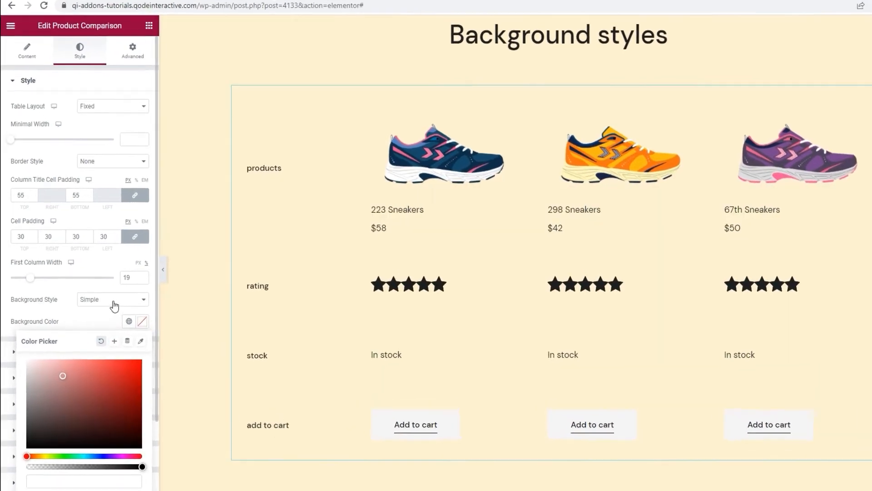
Try the Row - Content background style with a bright red first column and brownish-red content cells, and clear both colors again.
{"action": "left_click", "coordinate": [114, 301]}
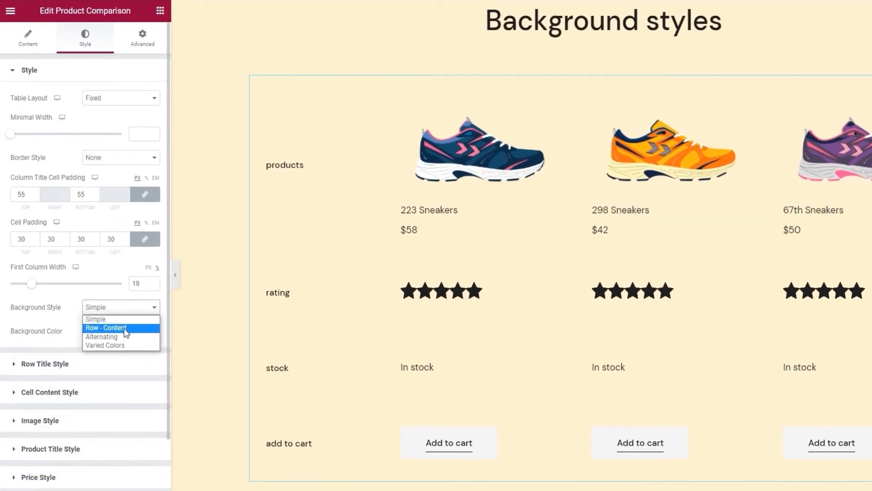
{"action": "left_click", "coordinate": [116, 318]}
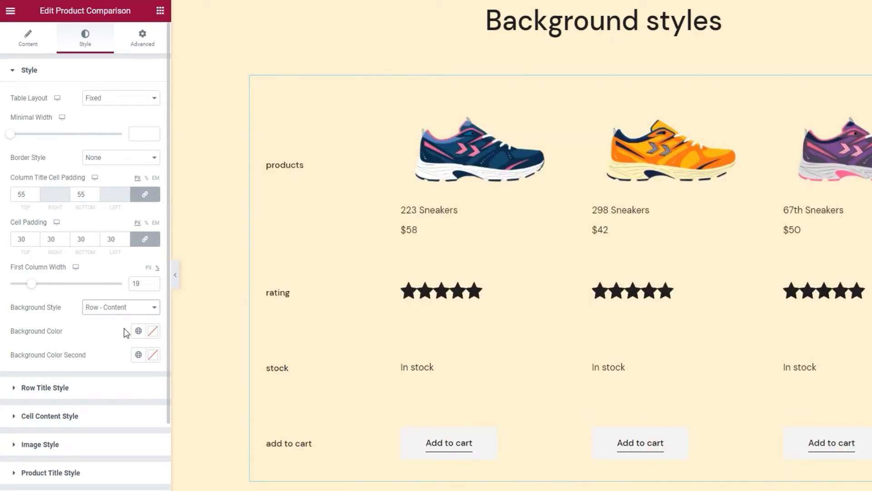
{"action": "left_click", "coordinate": [153, 332]}
{"action": "left_click", "coordinate": [120, 382]}
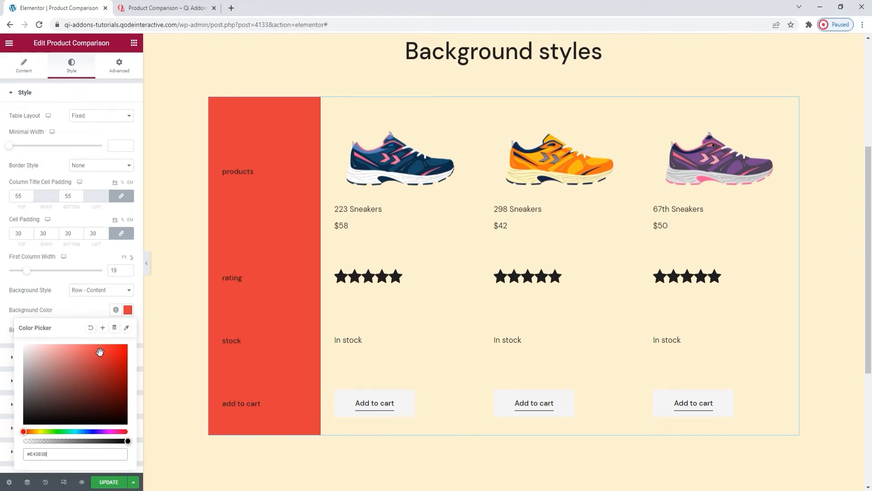
{"action": "left_click", "coordinate": [83, 313]}
{"action": "left_click", "coordinate": [129, 331]}
{"action": "left_click", "coordinate": [73, 389]}
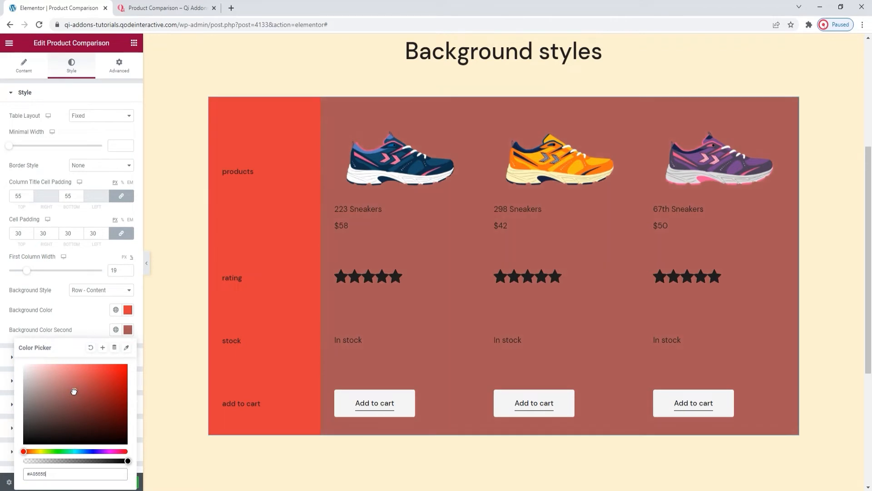
{"action": "left_click", "coordinate": [114, 347]}
{"action": "left_click", "coordinate": [128, 310]}
{"action": "left_click", "coordinate": [91, 328]}
Try the Alternating background style with salmon and pale pink rows, and clear both colors again.
{"action": "left_click", "coordinate": [100, 290]}
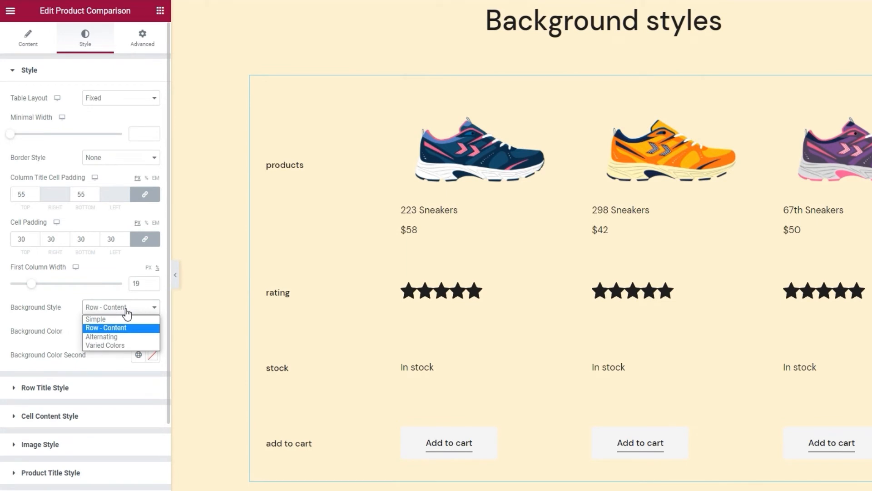
{"action": "left_click", "coordinate": [124, 335]}
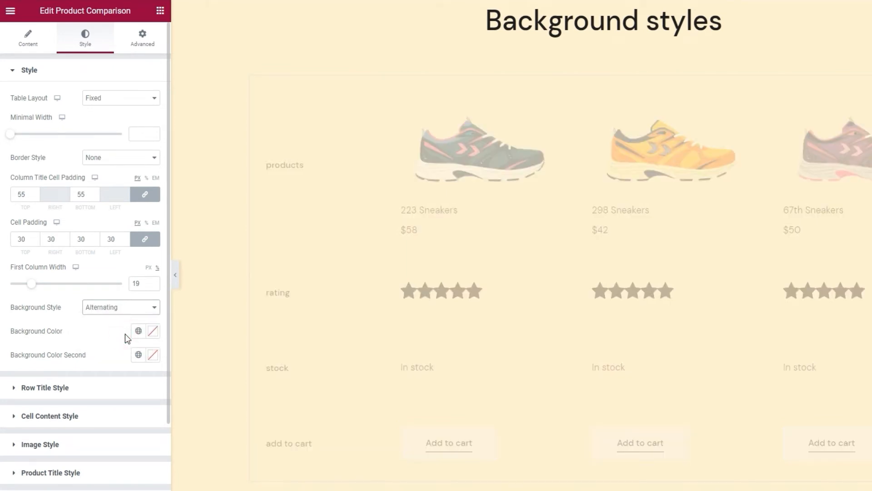
{"action": "left_click", "coordinate": [152, 330]}
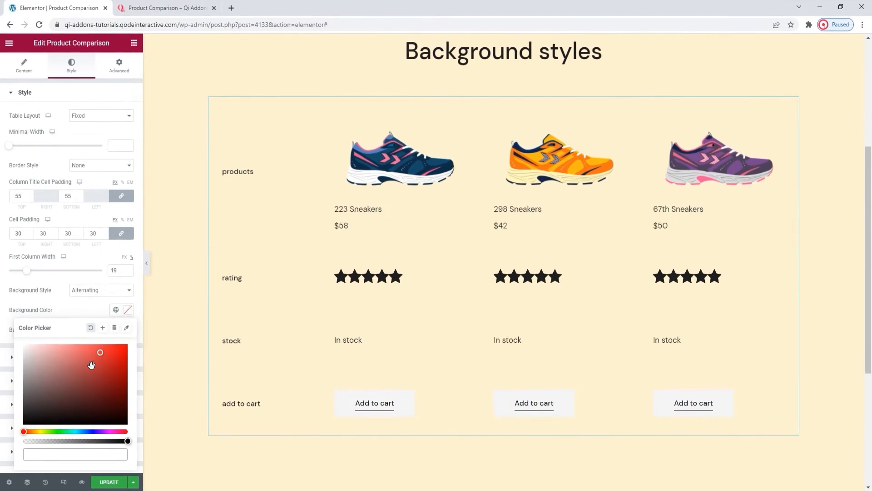
{"action": "left_click_drag", "start_coordinate": [91, 364], "coordinate": [72, 344]}
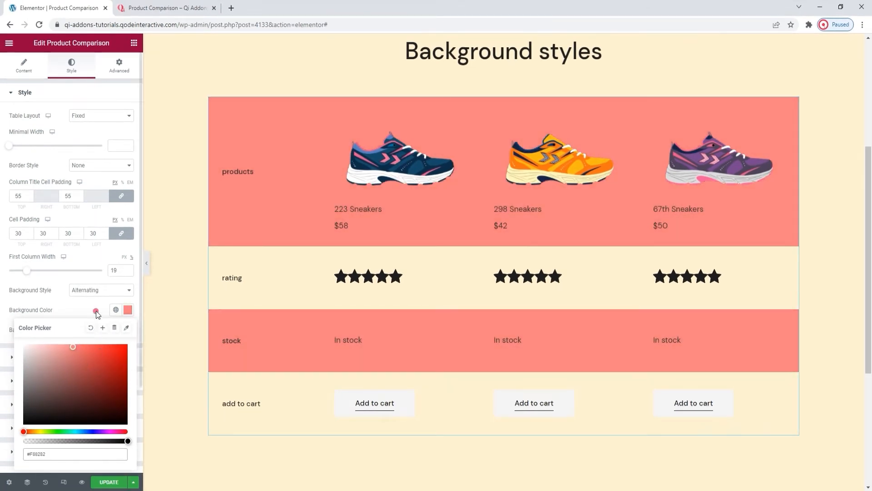
{"action": "left_click", "coordinate": [127, 309]}
{"action": "left_click", "coordinate": [129, 329]}
{"action": "left_click_drag", "start_coordinate": [44, 379], "coordinate": [35, 370]}
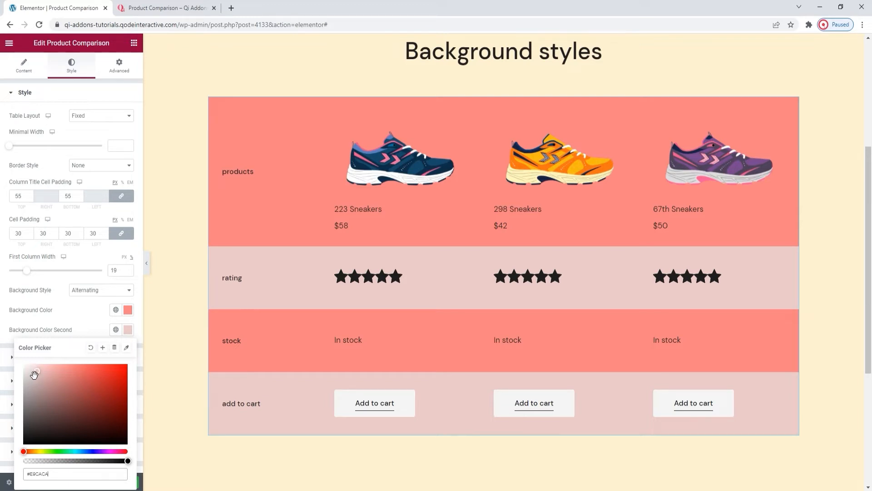
{"action": "left_click", "coordinate": [90, 347]}
{"action": "left_click", "coordinate": [131, 310]}
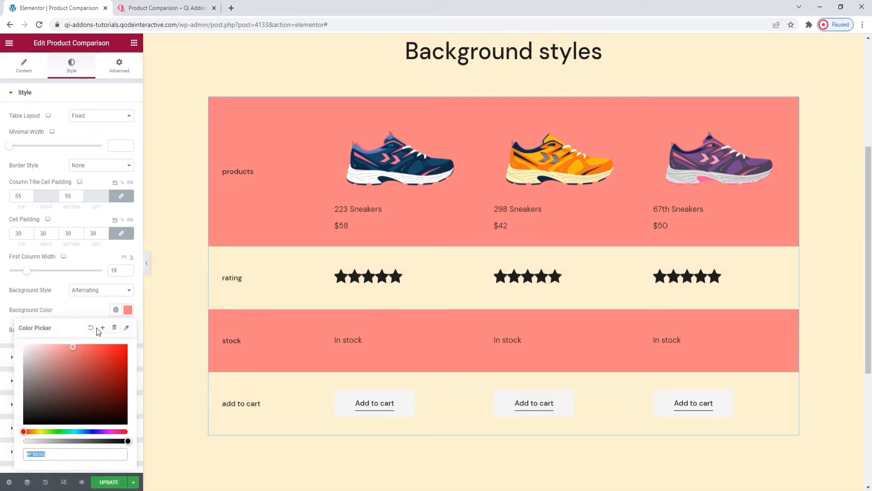
{"action": "left_click", "coordinate": [91, 327]}
Set the table's background style to Varied Colors.
{"action": "left_click", "coordinate": [109, 289]}
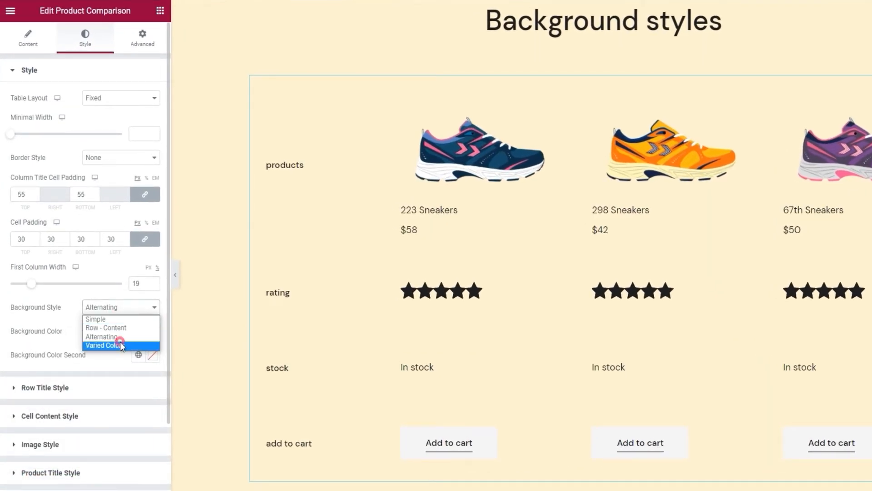
{"action": "left_click", "coordinate": [121, 344]}
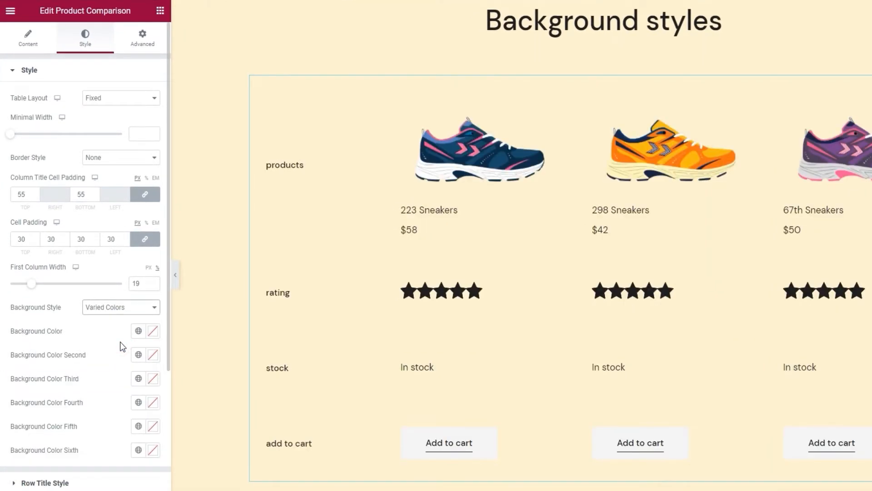
{"action": "scroll", "coordinate": [142, 333], "scroll_direction": "down", "scroll_amount": 2}
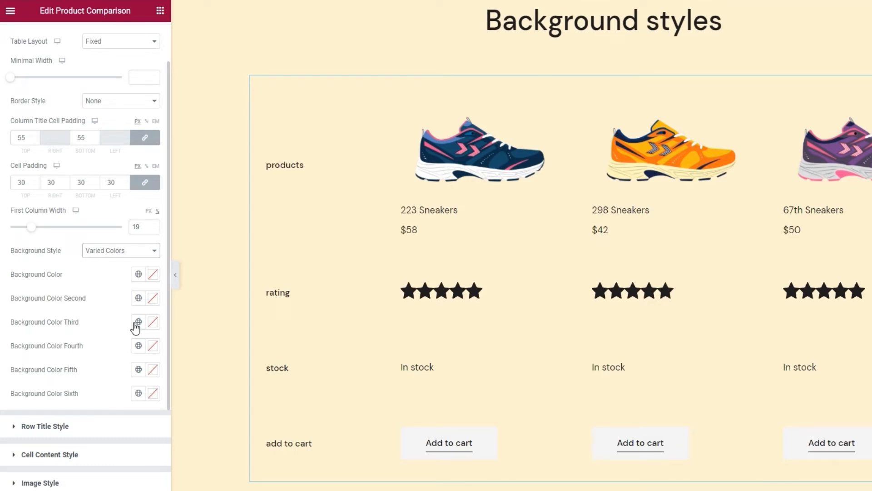
Set the first Background Color of the varied colors to #f9f9f9.
{"action": "left_click", "coordinate": [153, 275]}
{"action": "left_click", "coordinate": [94, 336]}
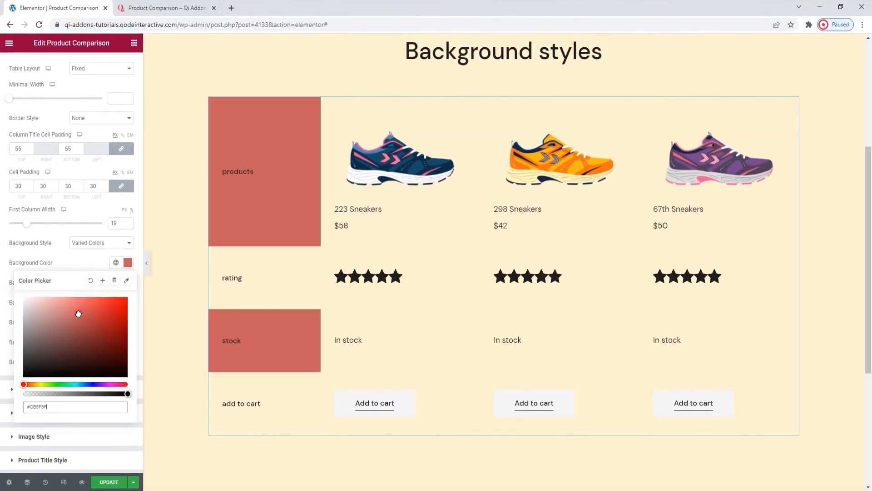
{"action": "left_click_drag", "start_coordinate": [78, 314], "coordinate": [77, 301]}
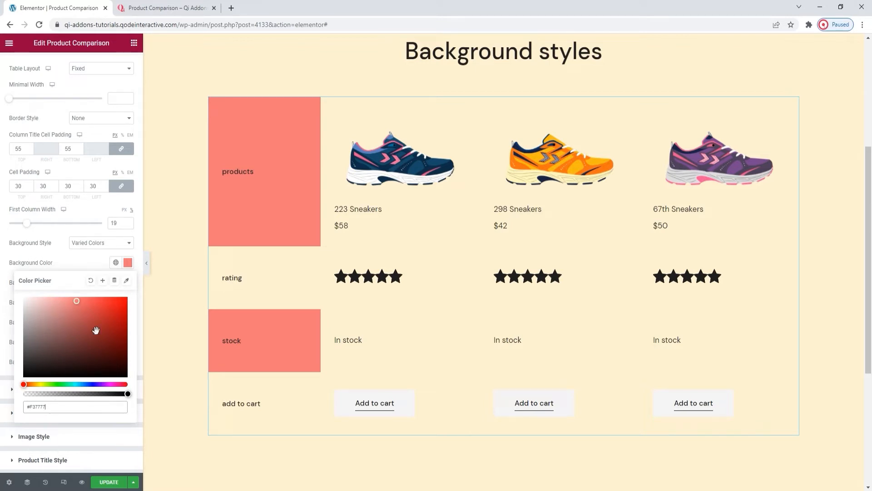
{"action": "triple_click", "coordinate": [41, 406]}
{"action": "type", "text": "#f6"}
{"action": "type", "text": "f9f9f9"}
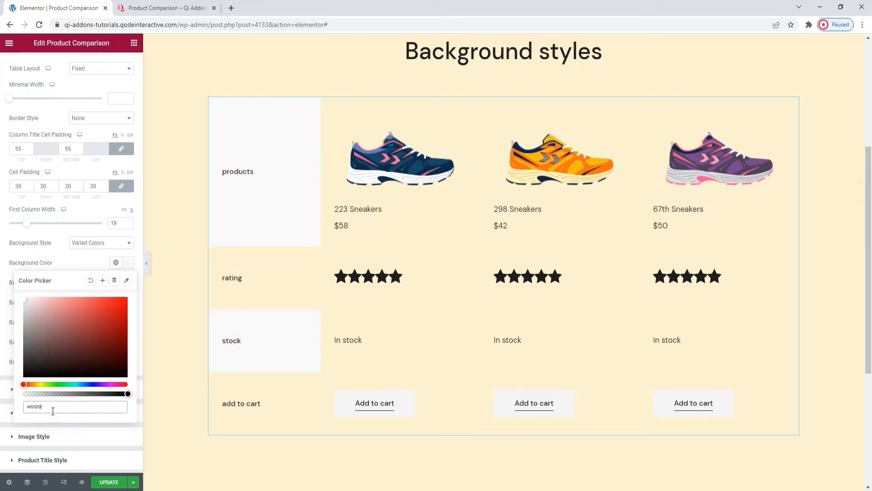
{"action": "left_click", "coordinate": [81, 267]}
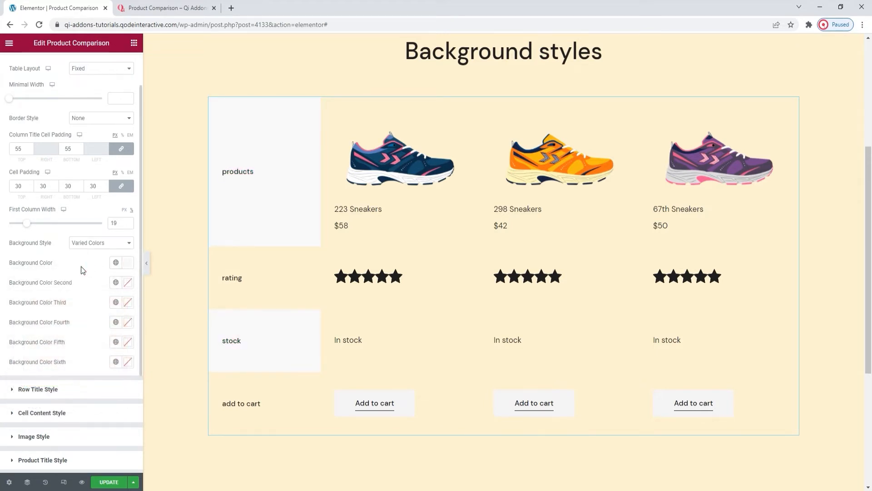
Set the varied colors' Background Color Second to #ededed.
{"action": "left_click", "coordinate": [128, 282]}
{"action": "left_click", "coordinate": [84, 330]}
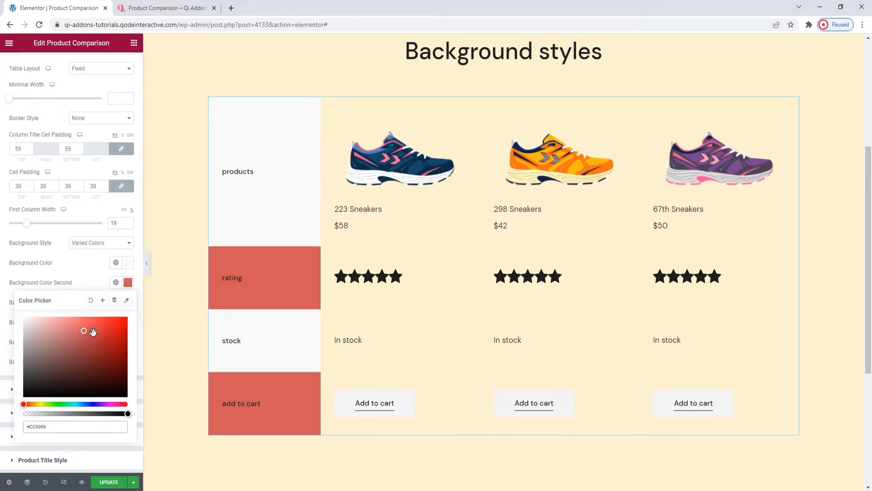
{"action": "triple_click", "coordinate": [81, 426]}
{"action": "type", "text": "#ededed"}
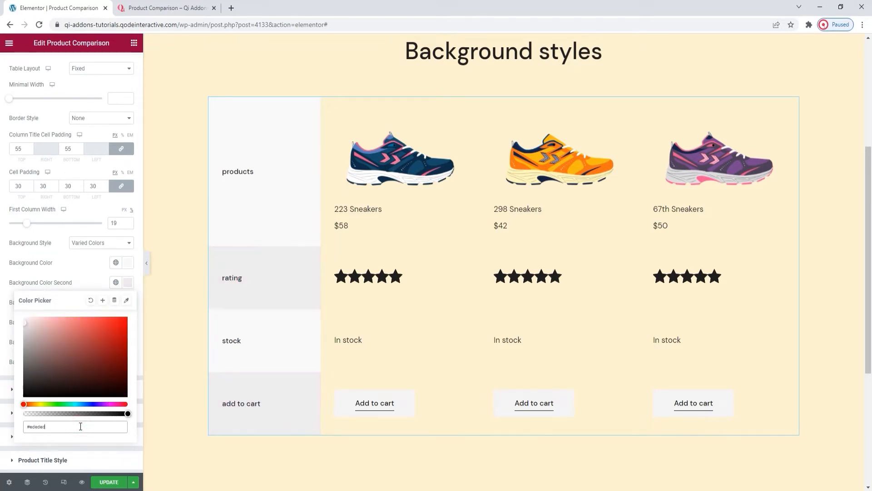
{"action": "left_click", "coordinate": [88, 274]}
Set the varied colors' Background Color Third to the pink #fdaec1.
{"action": "left_click", "coordinate": [127, 309]}
{"action": "left_click", "coordinate": [86, 363]}
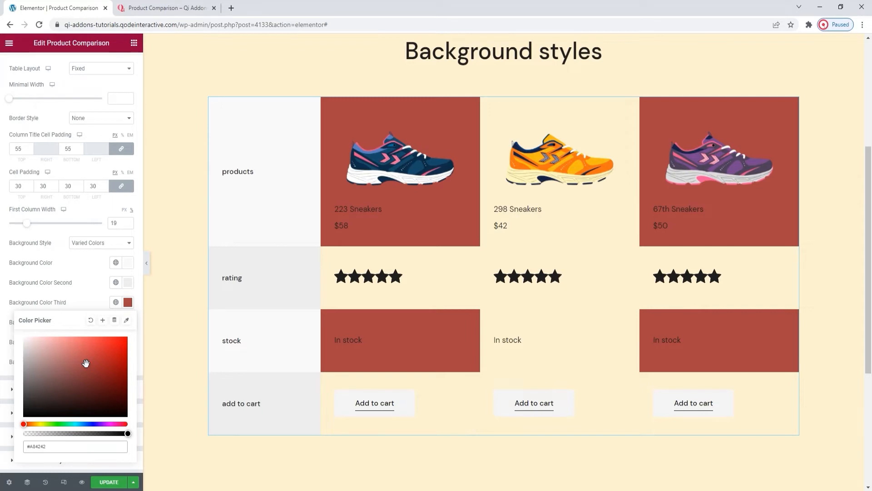
{"action": "double_click", "coordinate": [60, 445]}
{"action": "type", "text": "fdaec1"}
{"action": "left_click", "coordinate": [83, 298]}
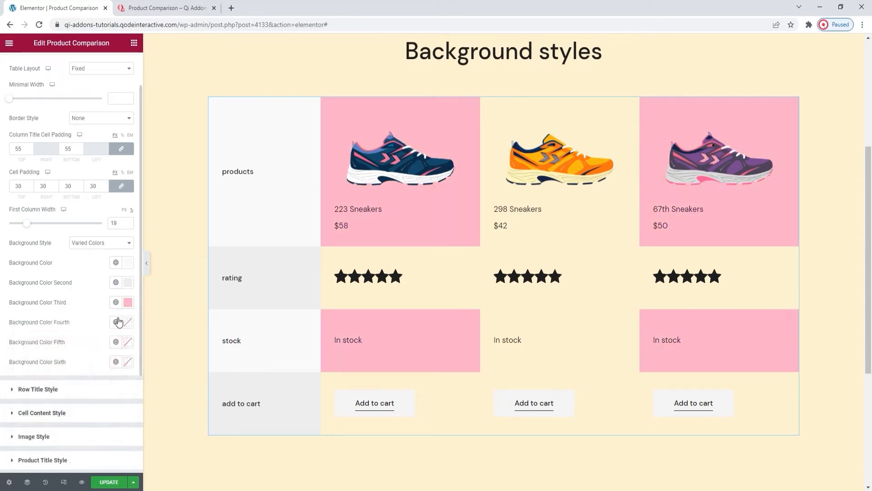
Set the varied colors' Background Color Fourth to a pale pink, lighter than the third color.
{"action": "left_click", "coordinate": [127, 322]}
{"action": "left_click", "coordinate": [85, 379]}
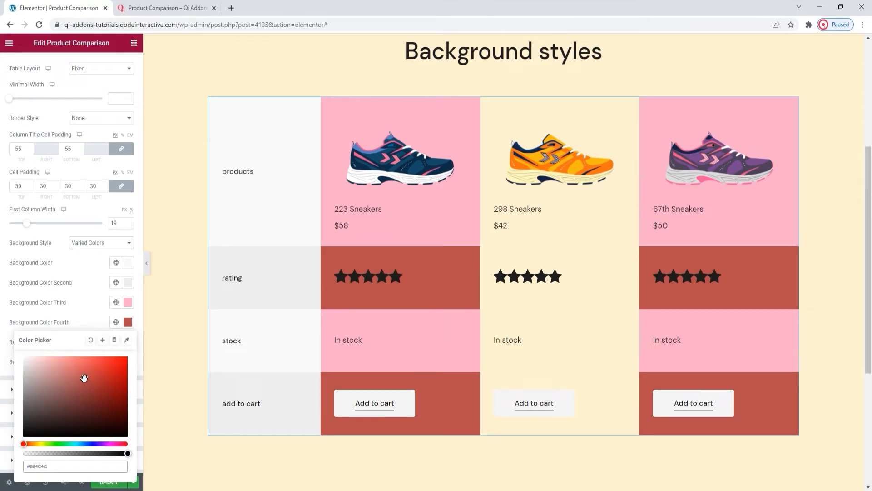
{"action": "double_click", "coordinate": [71, 466]}
{"action": "type", "text": "fdae1"}
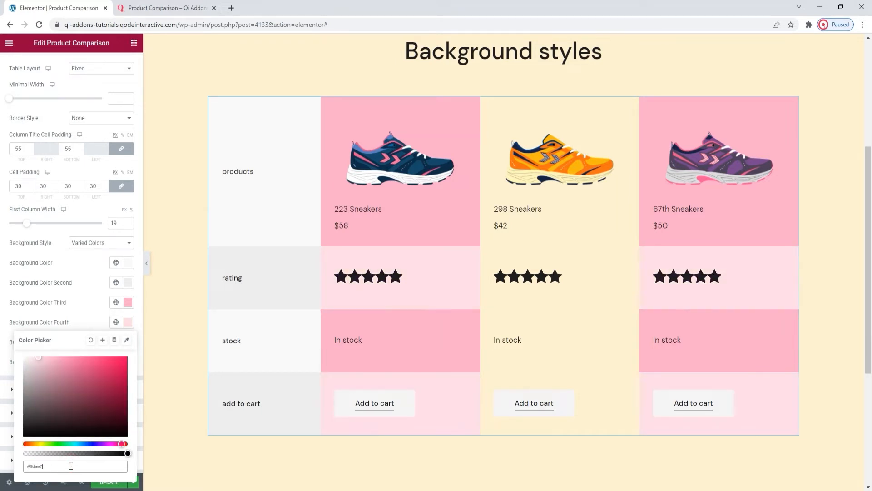
{"action": "left_click", "coordinate": [87, 316]}
Set the varied colors' Background Color Fifth to the light yellow #ffe9b4.
{"action": "left_click", "coordinate": [126, 345]}
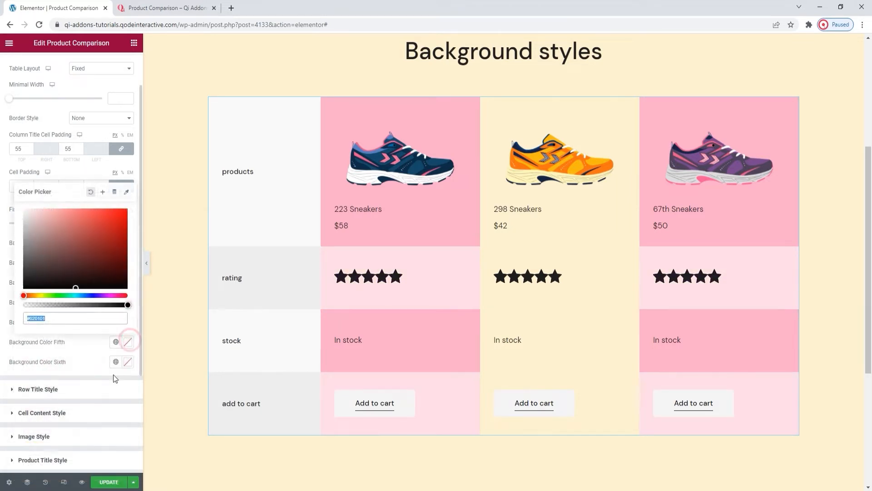
{"action": "left_click", "coordinate": [89, 251]}
{"action": "left_click", "coordinate": [71, 227]}
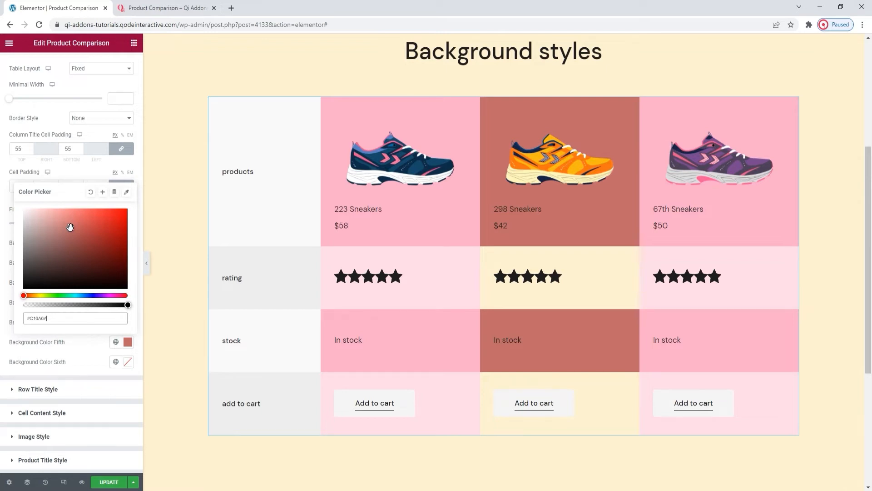
{"action": "double_click", "coordinate": [63, 319]}
{"action": "type", "text": "ffe9b4"}
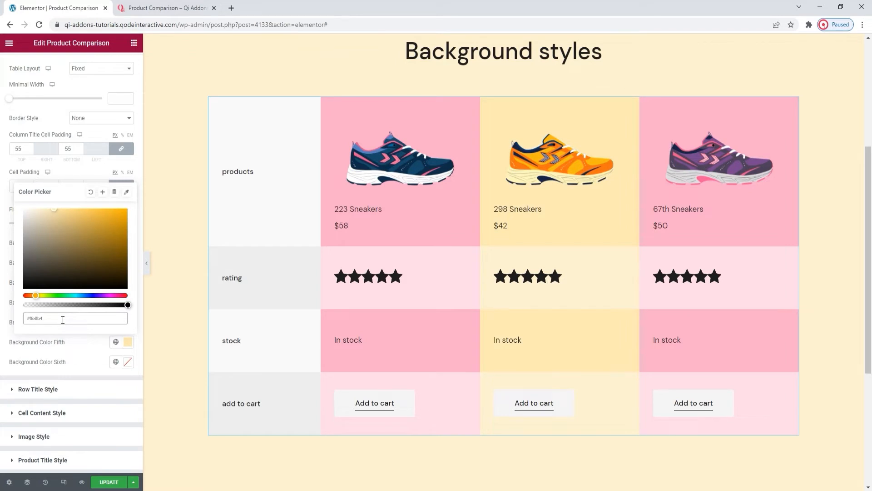
{"action": "left_click", "coordinate": [72, 347]}
Set the varied colors' Background Color Sixth to a golden yellow, deeper than the fifth color.
{"action": "left_click", "coordinate": [127, 362]}
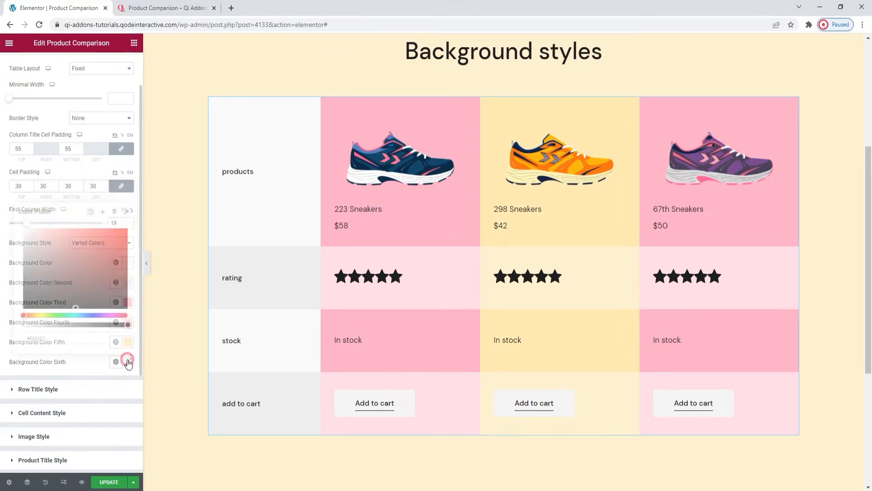
{"action": "left_click", "coordinate": [76, 271]}
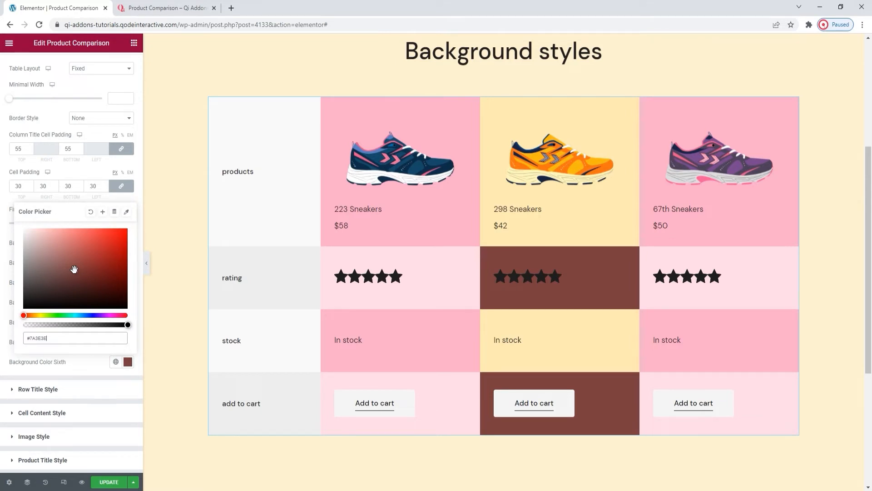
{"action": "triple_click", "coordinate": [77, 340]}
{"action": "type", "text": "#ffd577"}
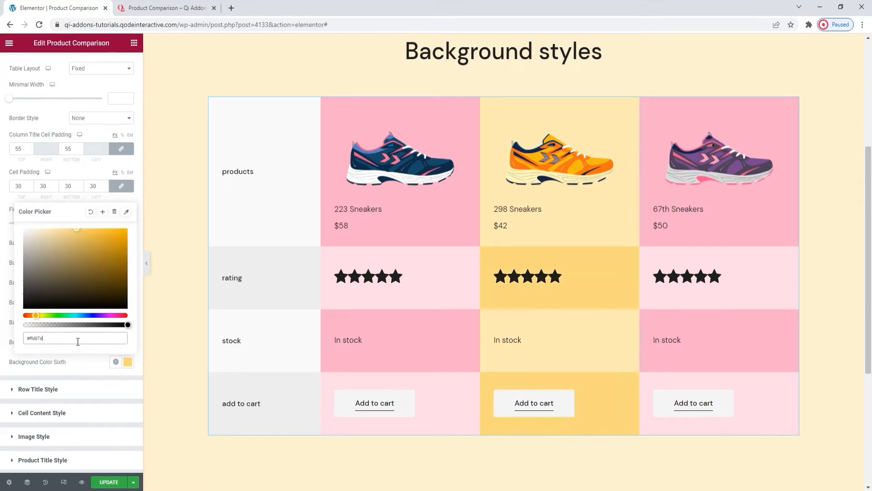
{"action": "left_click", "coordinate": [76, 363]}
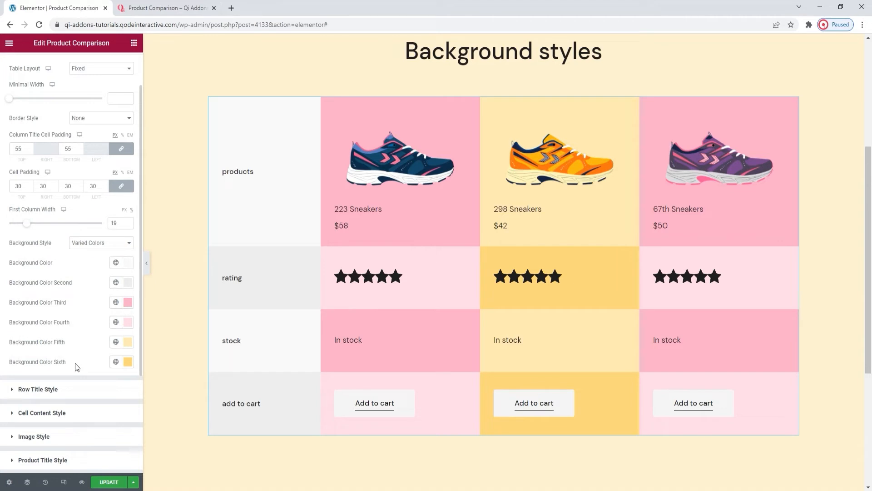
Open the Row Title Style settings and review the Row Title Tag options, keeping H6.
{"action": "scroll", "coordinate": [85, 361], "scroll_direction": "down", "scroll_amount": 1}
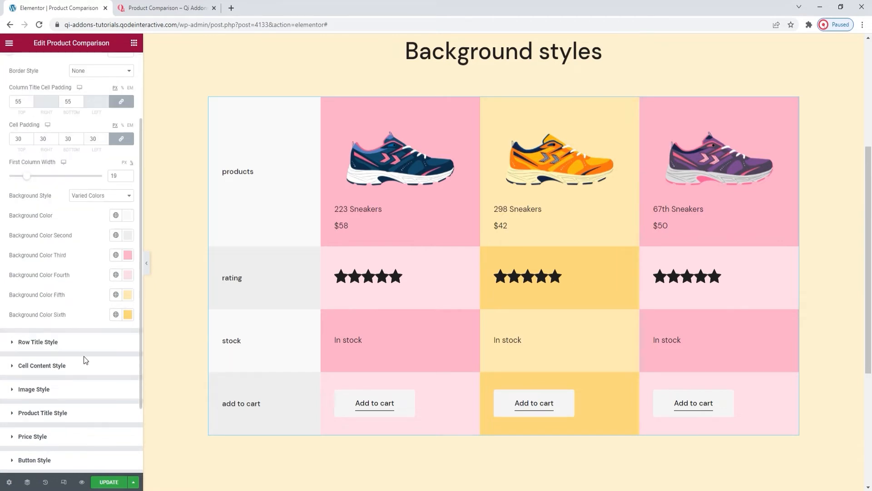
{"action": "left_click", "coordinate": [83, 340]}
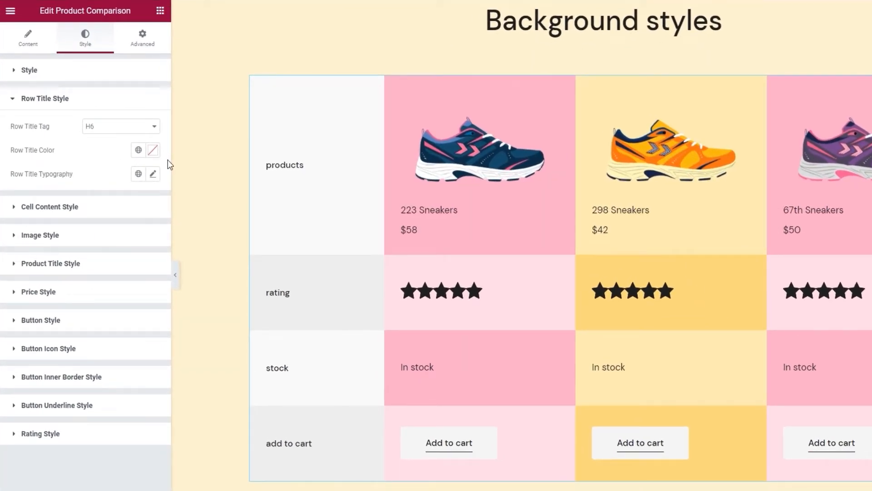
{"action": "left_click", "coordinate": [123, 127]}
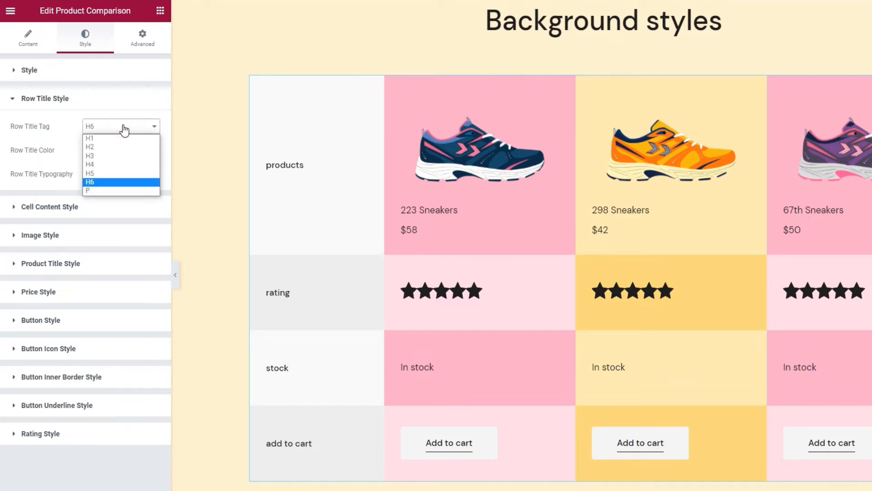
{"action": "left_click", "coordinate": [123, 130]}
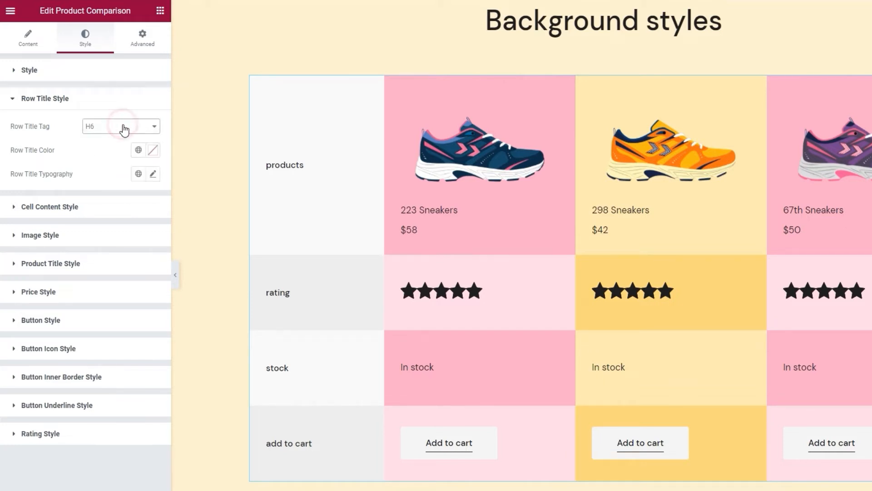
Try a light red Row Title Color (#E17373) and clear it again.
{"action": "left_click", "coordinate": [153, 153]}
{"action": "left_click_drag", "start_coordinate": [121, 200], "coordinate": [89, 203]}
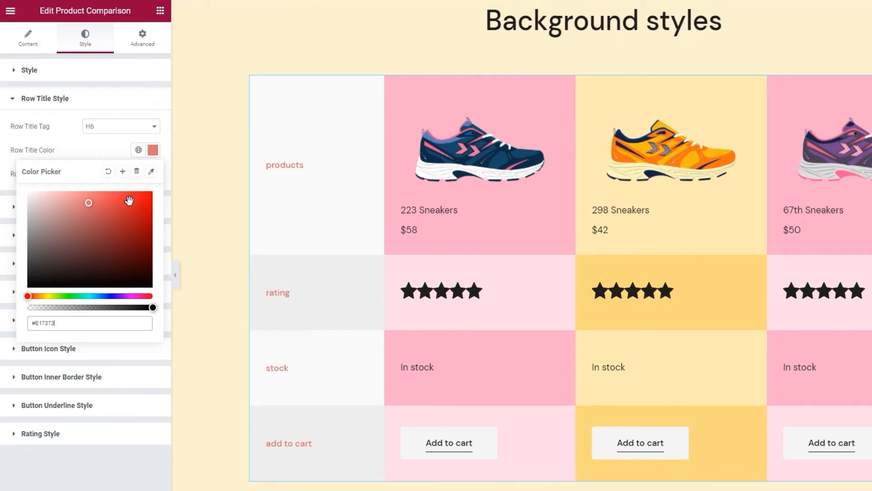
{"action": "left_click", "coordinate": [108, 171]}
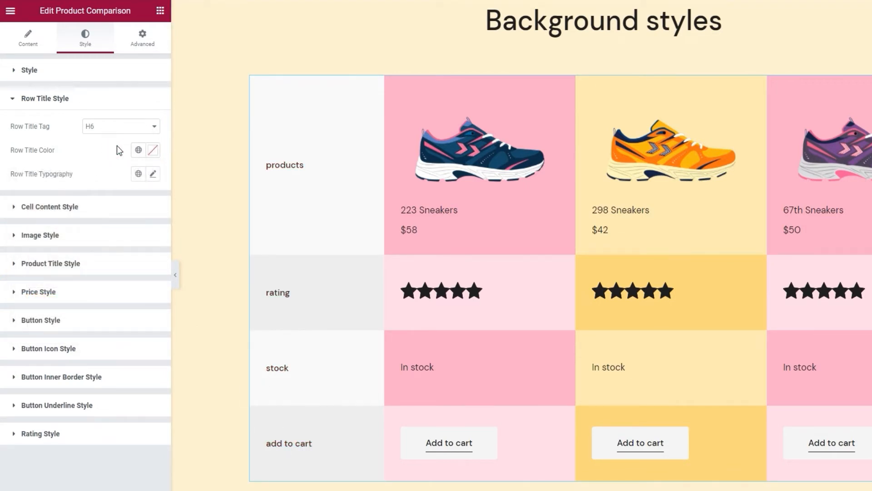
Set the row title typography size to 17 px, keeping the default font family.
{"action": "left_click", "coordinate": [153, 174]}
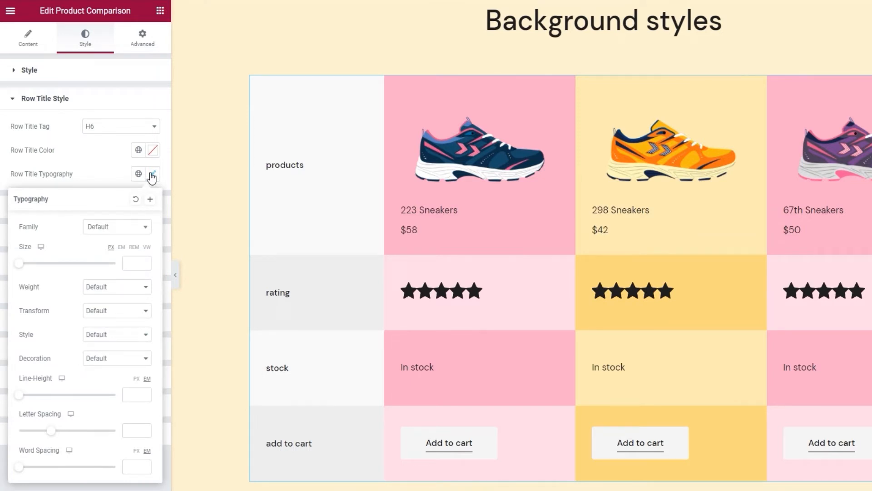
{"action": "left_click", "coordinate": [124, 227]}
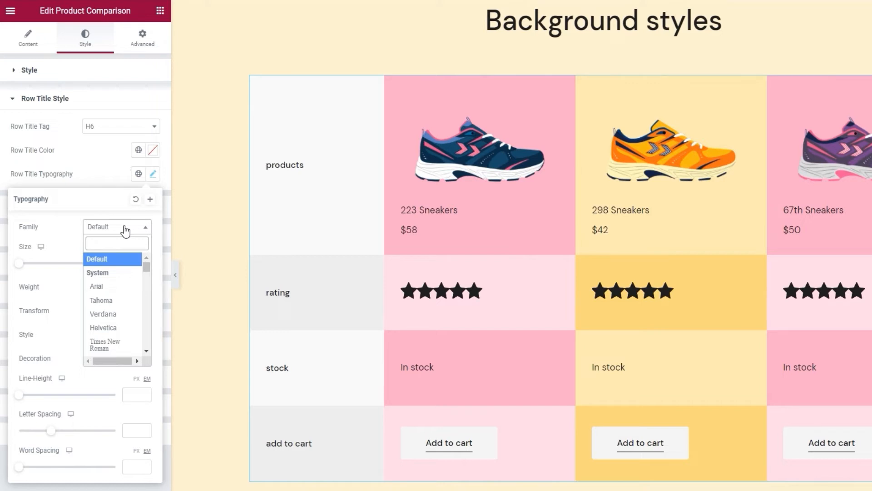
{"action": "left_click", "coordinate": [125, 227]}
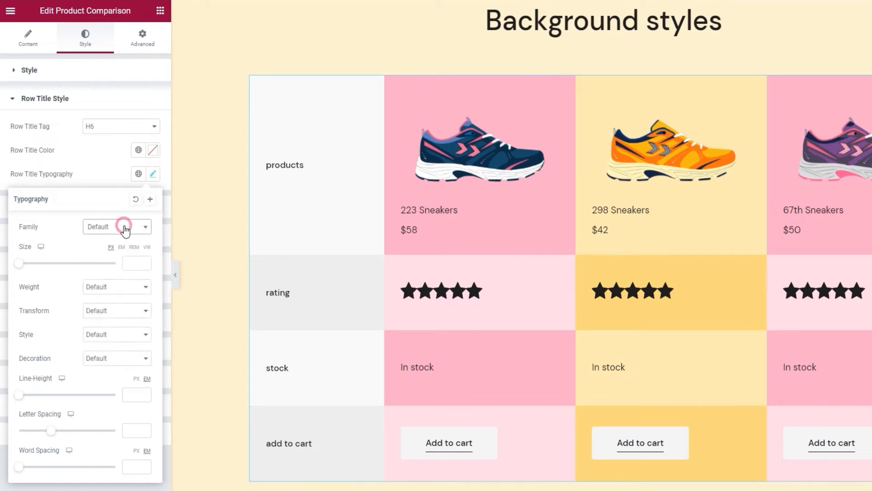
{"action": "left_click_drag", "start_coordinate": [19, 263], "coordinate": [33, 268]}
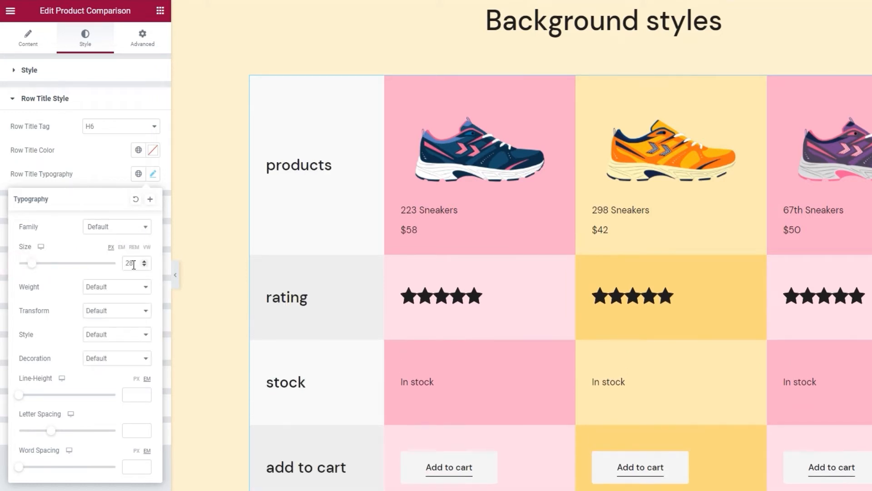
{"action": "double_click", "coordinate": [130, 262]}
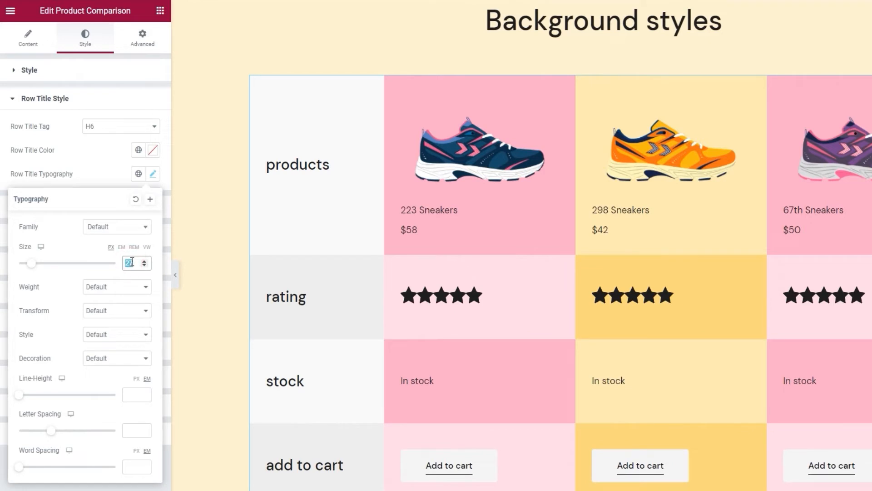
{"action": "type", "text": "17"}
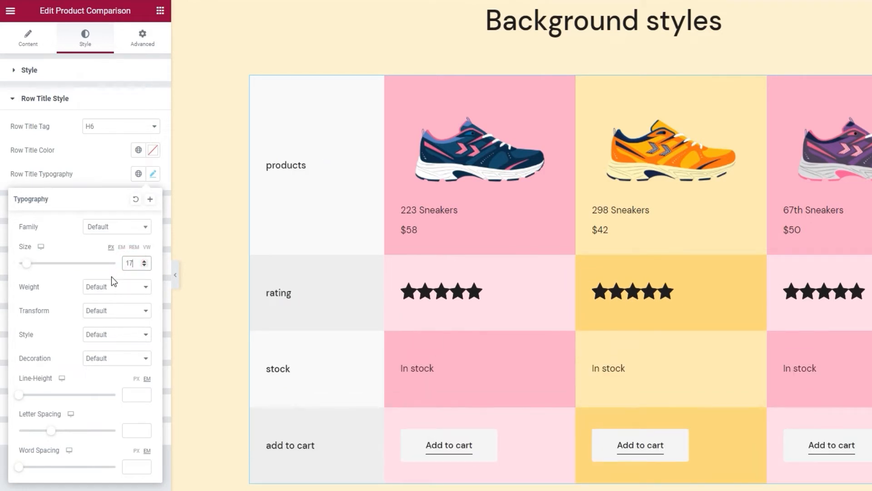
Set the row title text transform to Uppercase, keeping the default weight, style and decoration.
{"action": "left_click", "coordinate": [124, 287]}
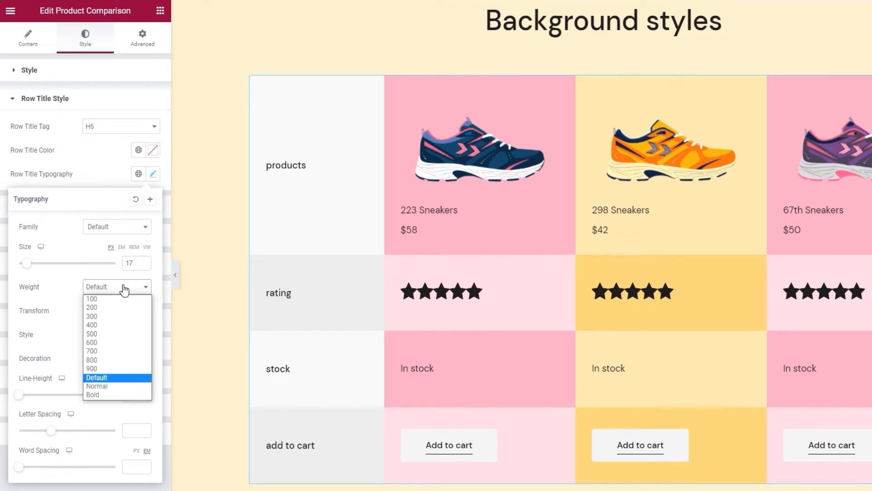
{"action": "left_click", "coordinate": [123, 286]}
{"action": "left_click", "coordinate": [119, 309]}
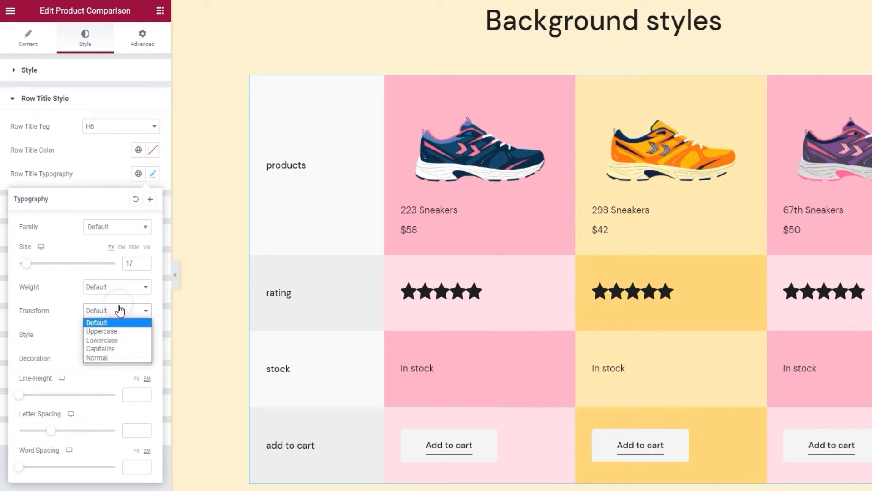
{"action": "left_click", "coordinate": [124, 329]}
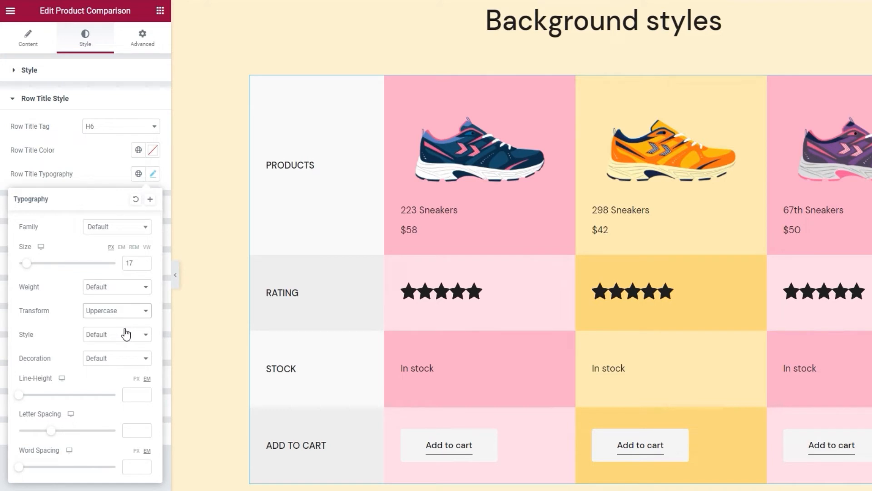
{"action": "left_click", "coordinate": [126, 334]}
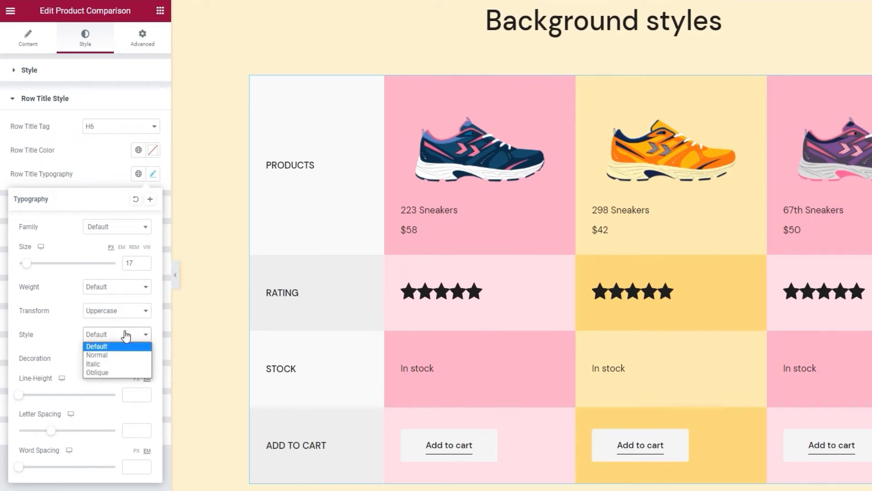
{"action": "left_click", "coordinate": [122, 346]}
{"action": "left_click", "coordinate": [122, 360]}
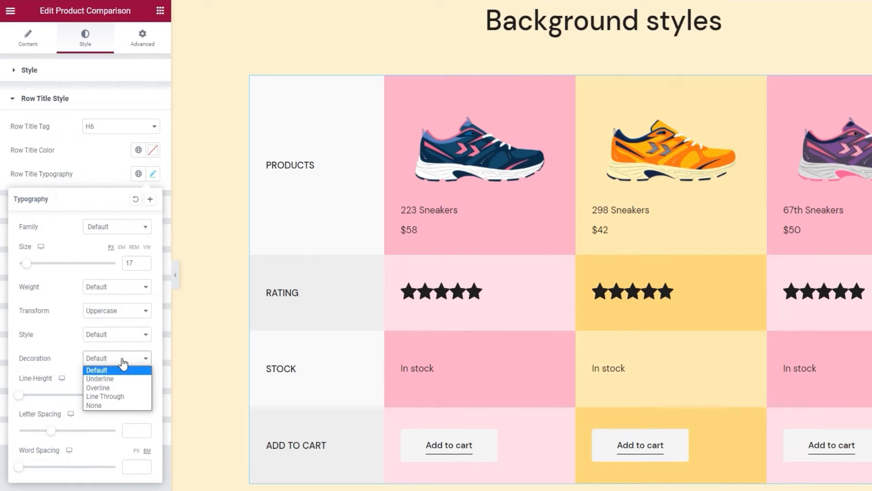
{"action": "left_click", "coordinate": [123, 362]}
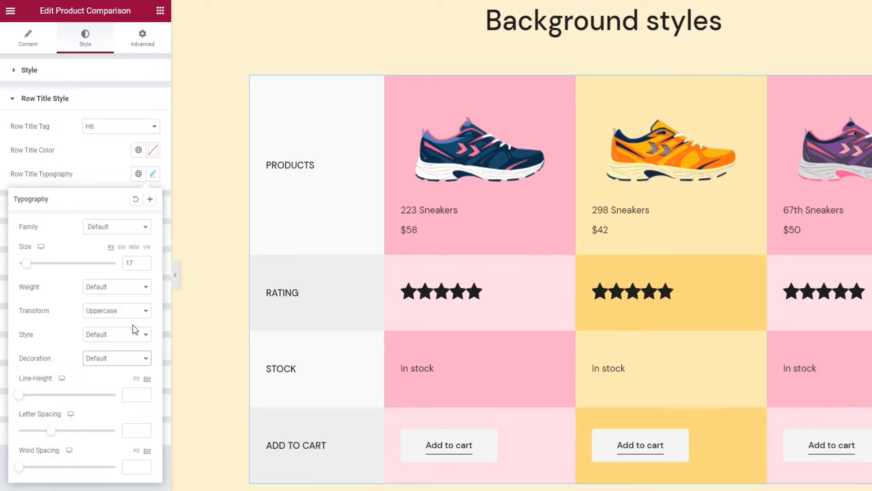
{"action": "left_click", "coordinate": [121, 174]}
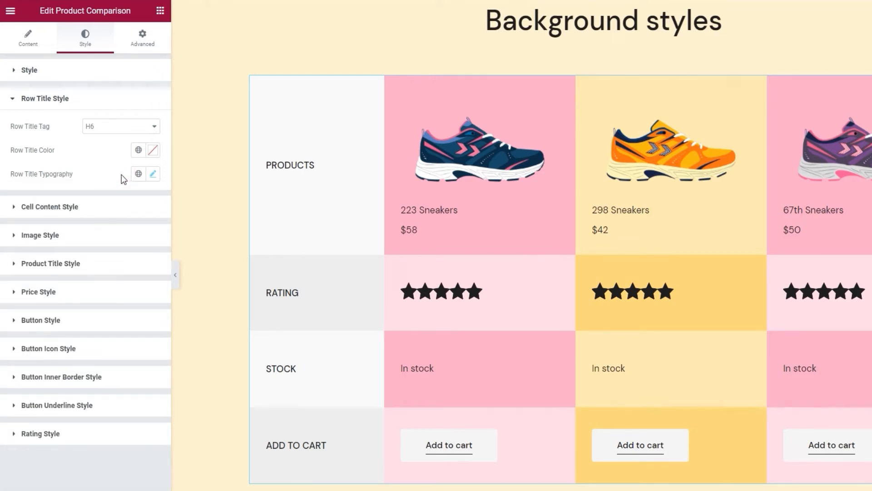
Try a red Cell Content Color (#D74545) in the Cell Content Style settings and clear it again.
{"action": "left_click", "coordinate": [117, 215]}
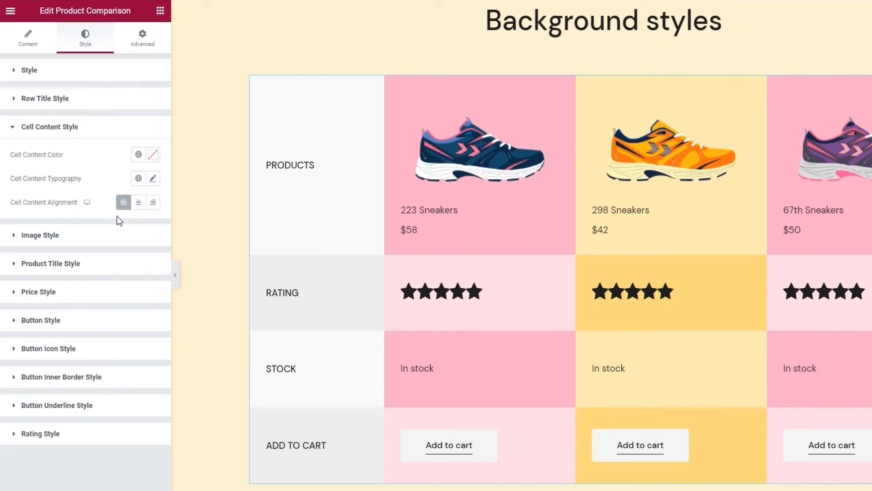
{"action": "left_click", "coordinate": [152, 155]}
{"action": "mouse_move", "coordinate": [115, 223]}
{"action": "left_mouse_down"}
{"action": "mouse_move", "coordinate": [67, 203]}
{"action": "mouse_move", "coordinate": [112, 210]}
{"action": "left_mouse_up"}
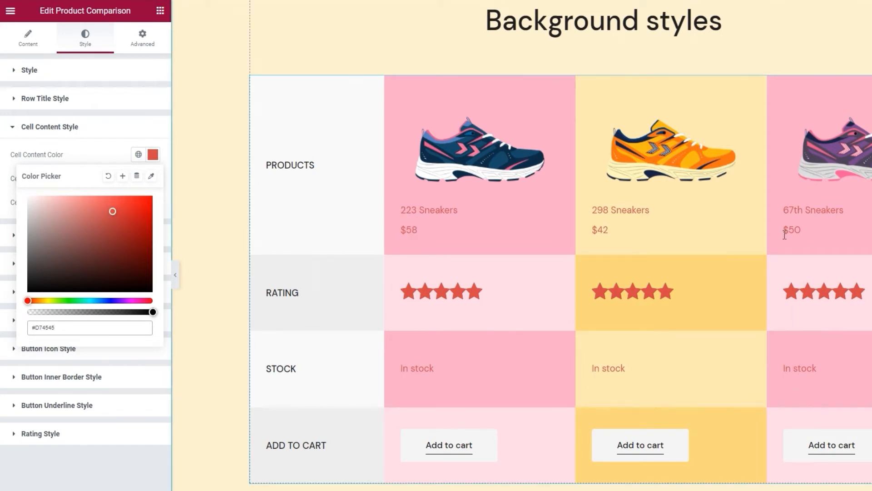
{"action": "left_click", "coordinate": [108, 176]}
{"action": "left_click", "coordinate": [115, 155]}
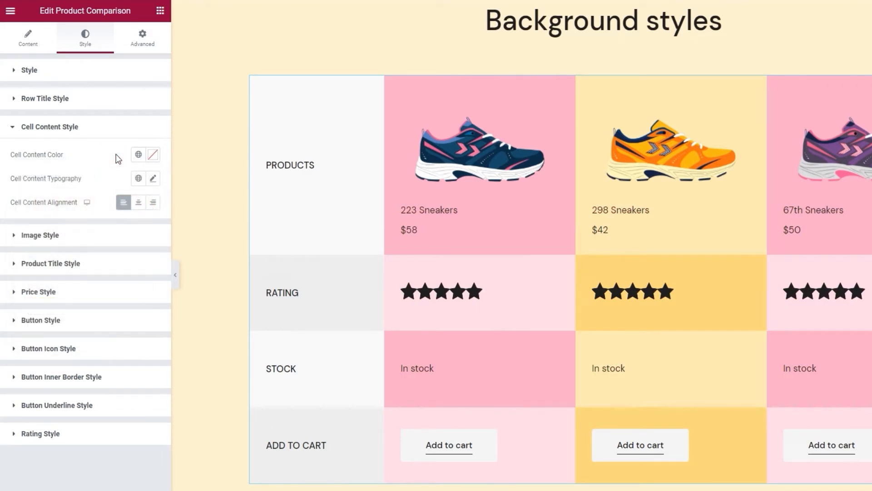
Set the cell content typography to weight 500 with Uppercase transform, and center the cell content alignment.
{"action": "left_click", "coordinate": [154, 179]}
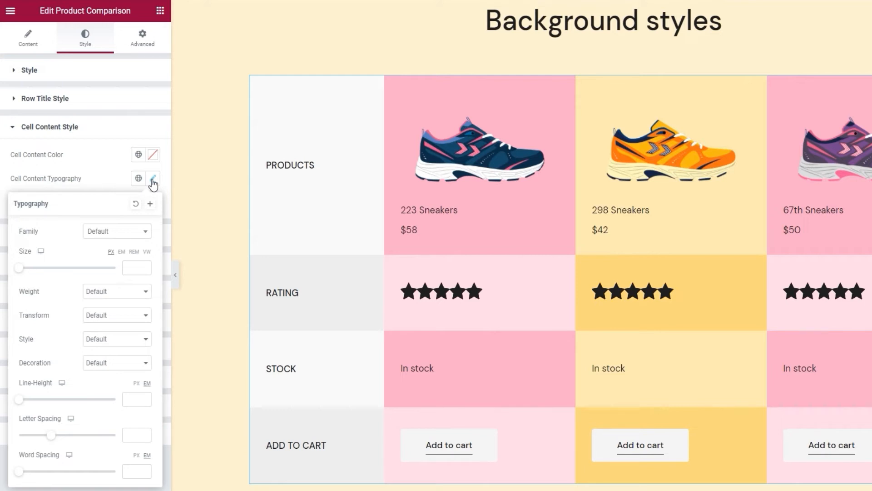
{"action": "left_click", "coordinate": [100, 294]}
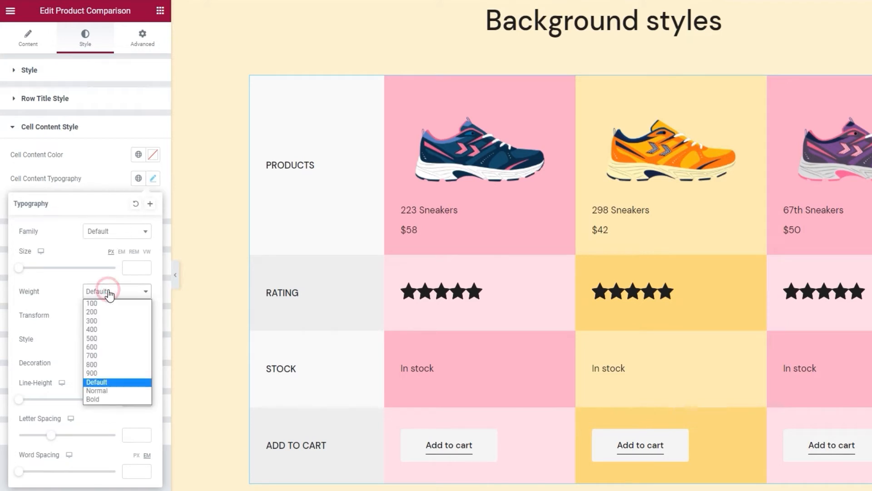
{"action": "left_click", "coordinate": [102, 339]}
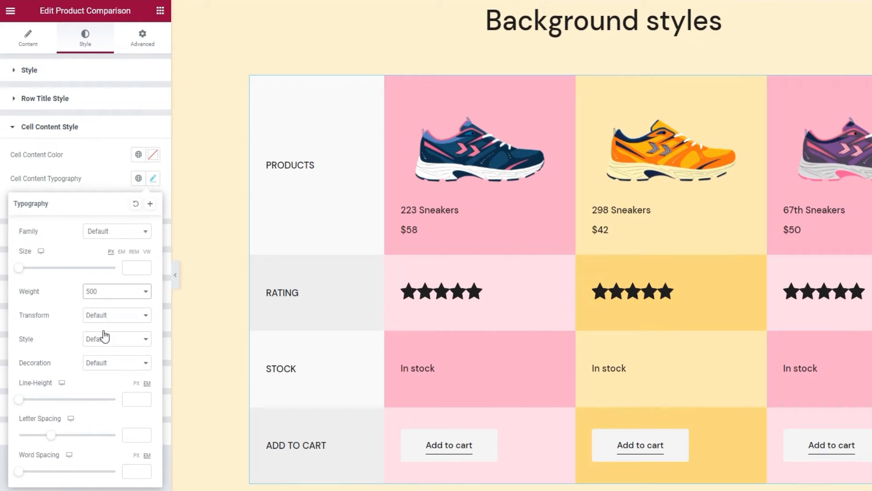
{"action": "left_click", "coordinate": [110, 316]}
{"action": "left_click", "coordinate": [110, 335]}
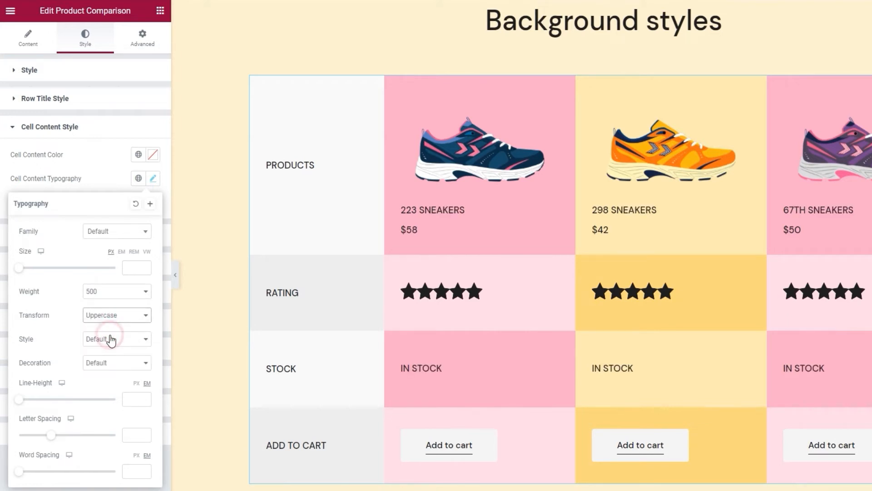
{"action": "left_click", "coordinate": [108, 168]}
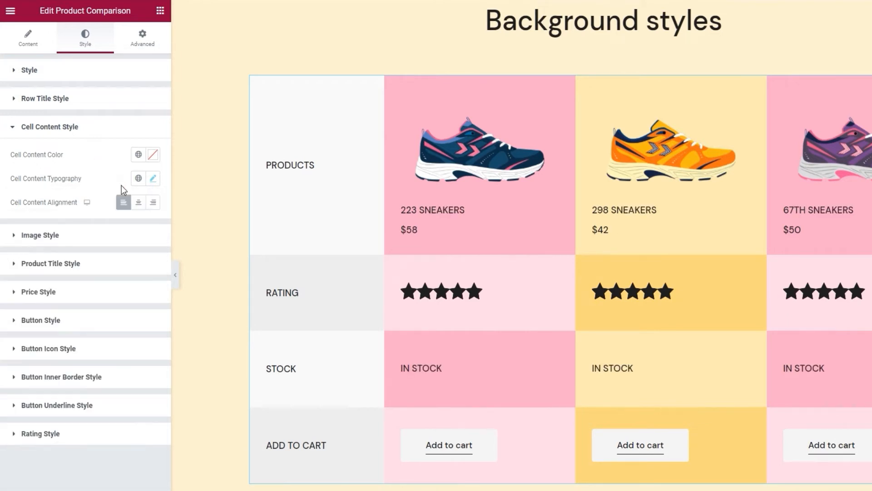
{"action": "left_click", "coordinate": [137, 204]}
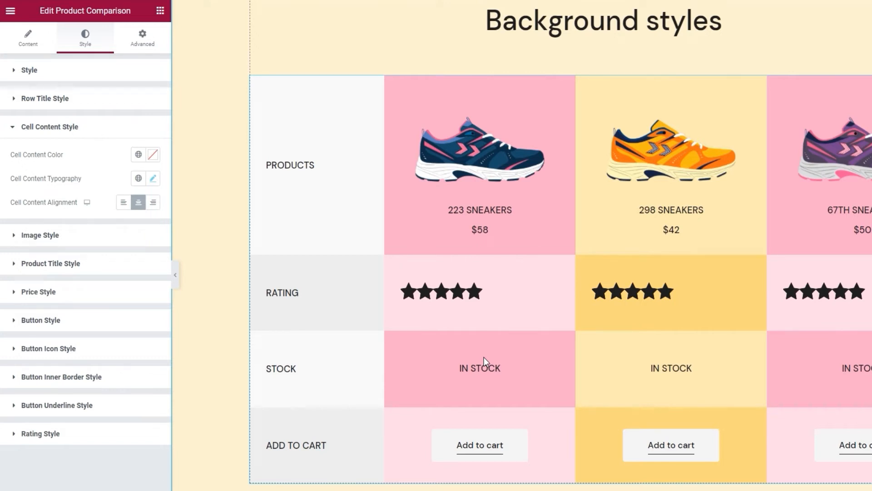
Try the Thumbnail image proportions in the Image Style settings and switch back to Original.
{"action": "left_click", "coordinate": [86, 235]}
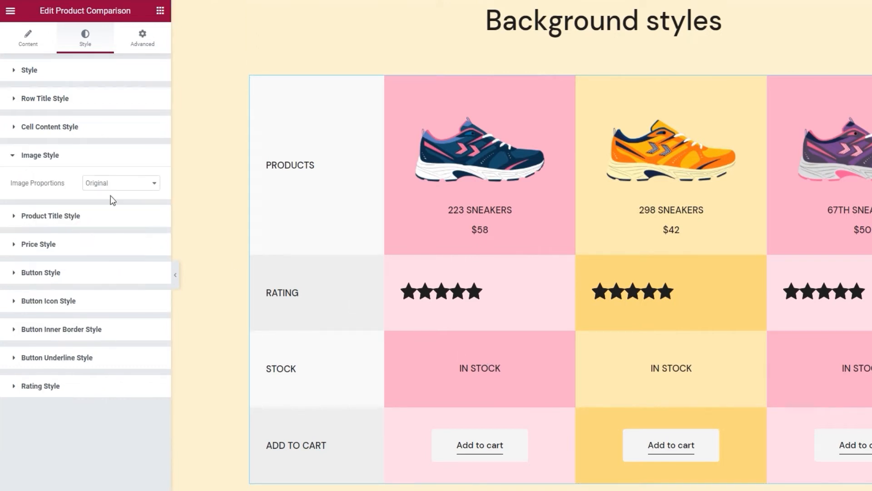
{"action": "left_click", "coordinate": [121, 183]}
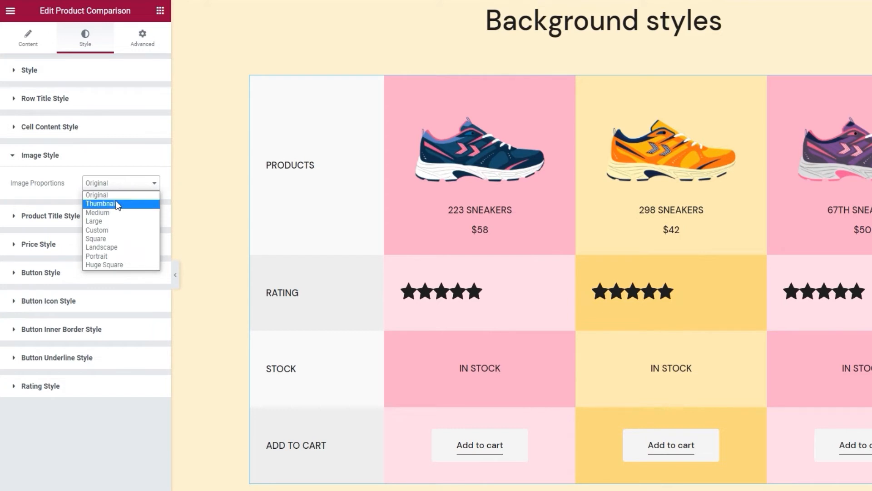
{"action": "left_click", "coordinate": [116, 200]}
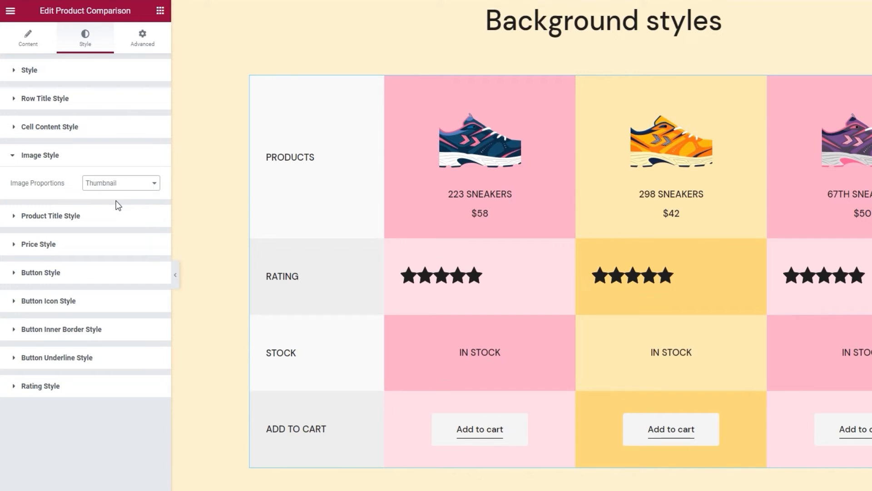
{"action": "left_click", "coordinate": [116, 182]}
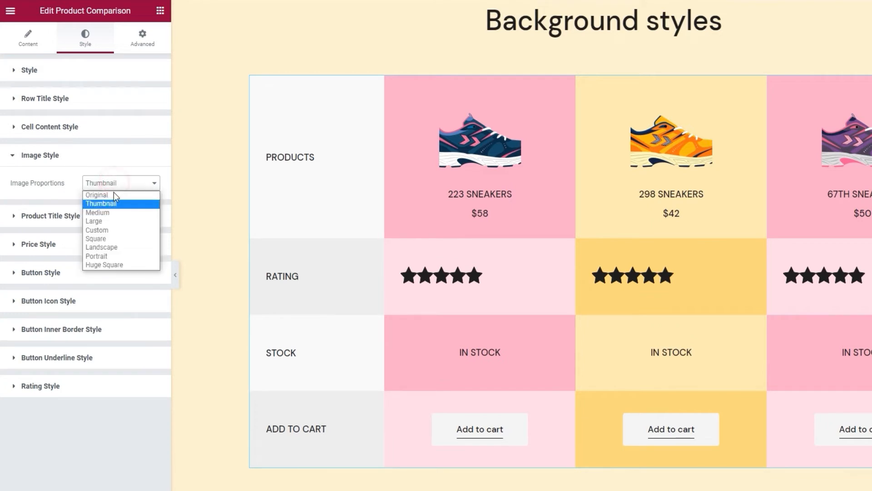
{"action": "left_click", "coordinate": [114, 196]}
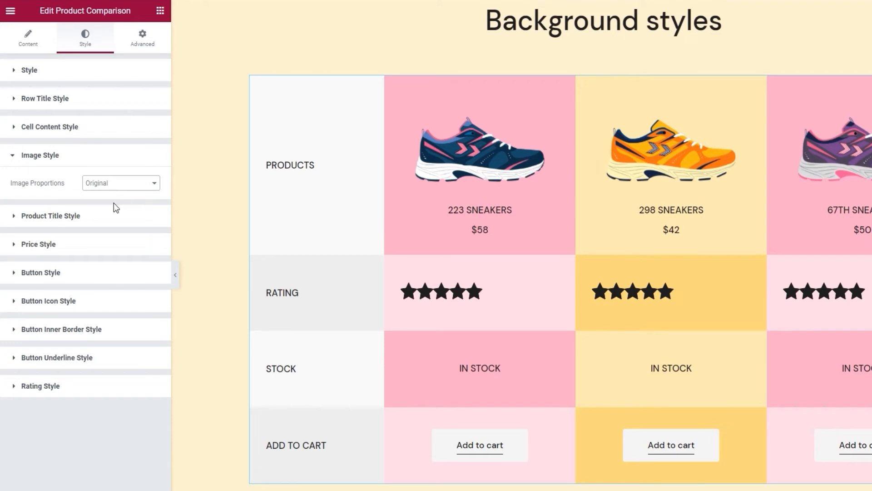
Try a light red Product Title Color in the Product Title Style settings and clear it again.
{"action": "left_click", "coordinate": [114, 217]}
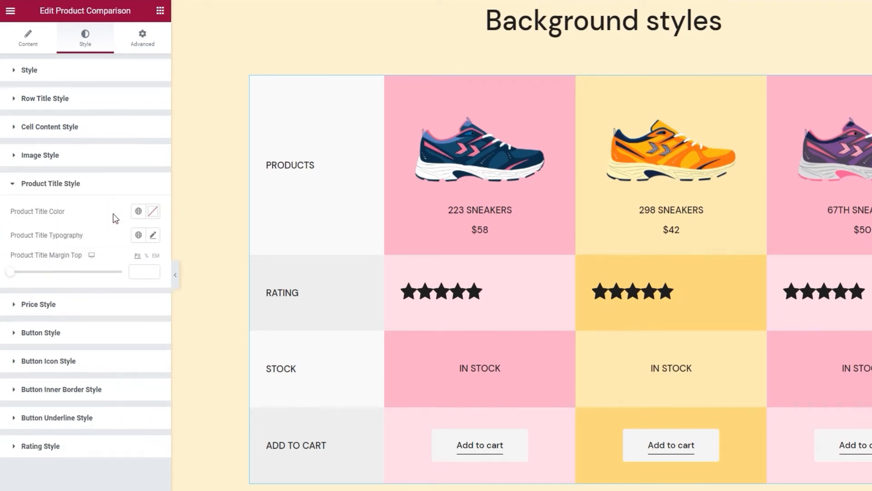
{"action": "left_click", "coordinate": [153, 211]}
{"action": "left_click", "coordinate": [110, 271]}
{"action": "left_click_drag", "start_coordinate": [110, 271], "coordinate": [98, 268]}
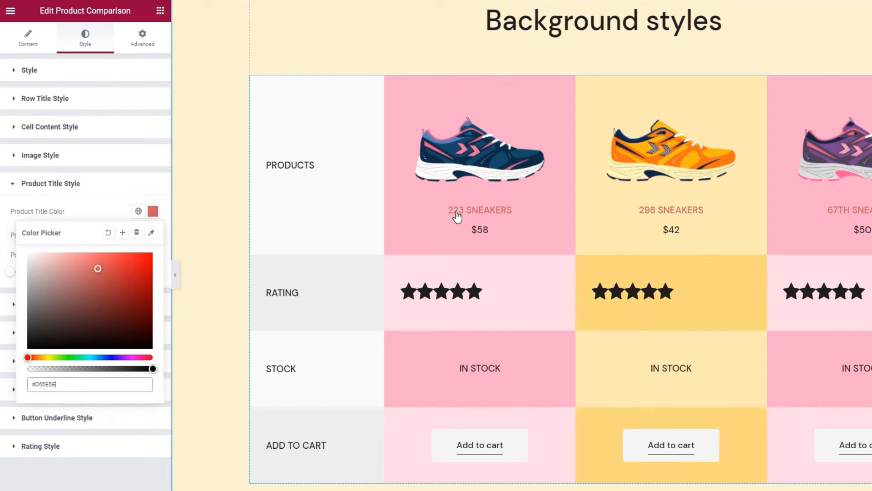
{"action": "left_click", "coordinate": [108, 233]}
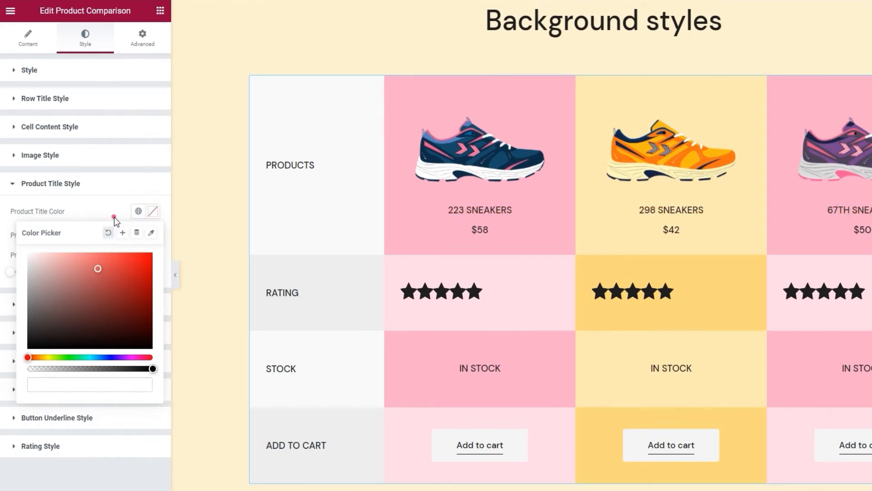
{"action": "left_click", "coordinate": [113, 217]}
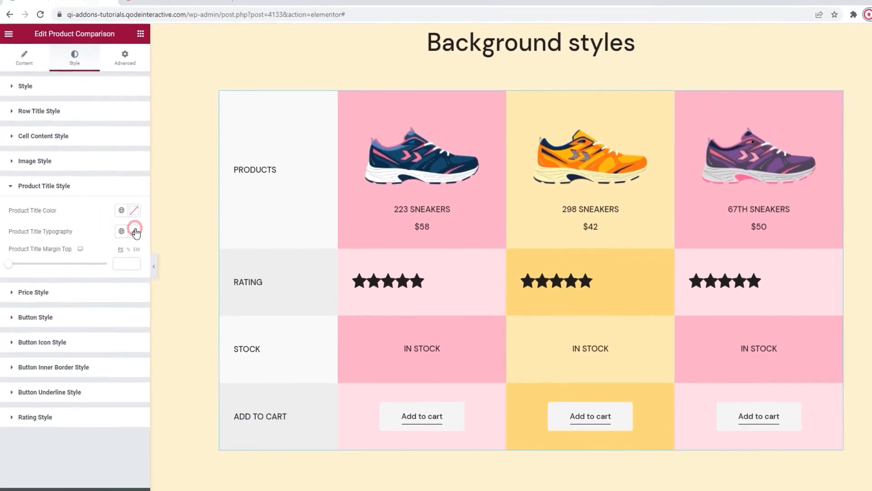
Look over the product title typography options, keeping the defaults, and set the Product Title Margin Top to 13 px.
{"action": "left_click", "coordinate": [153, 234]}
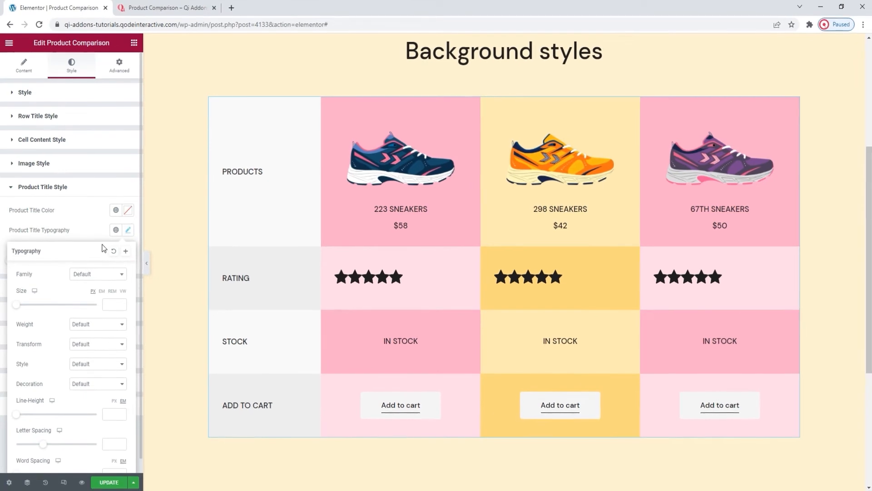
{"action": "scroll", "coordinate": [103, 248], "scroll_direction": "down", "scroll_amount": 1}
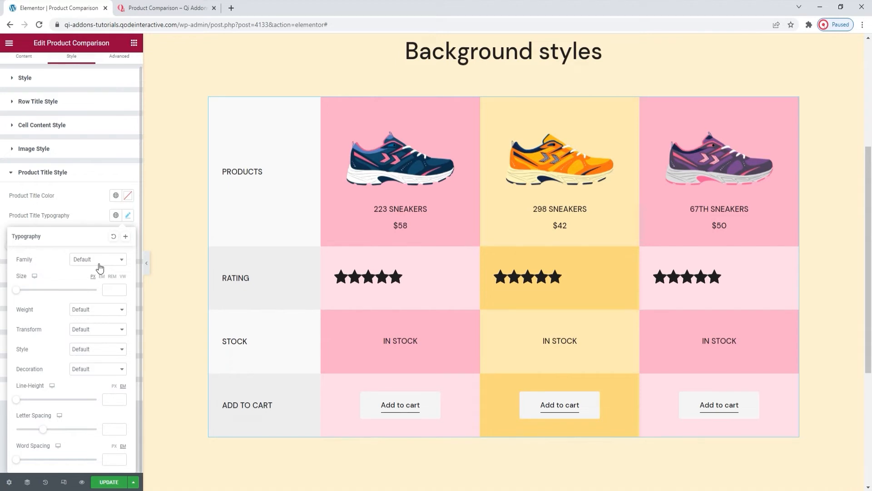
{"action": "left_click", "coordinate": [93, 216]}
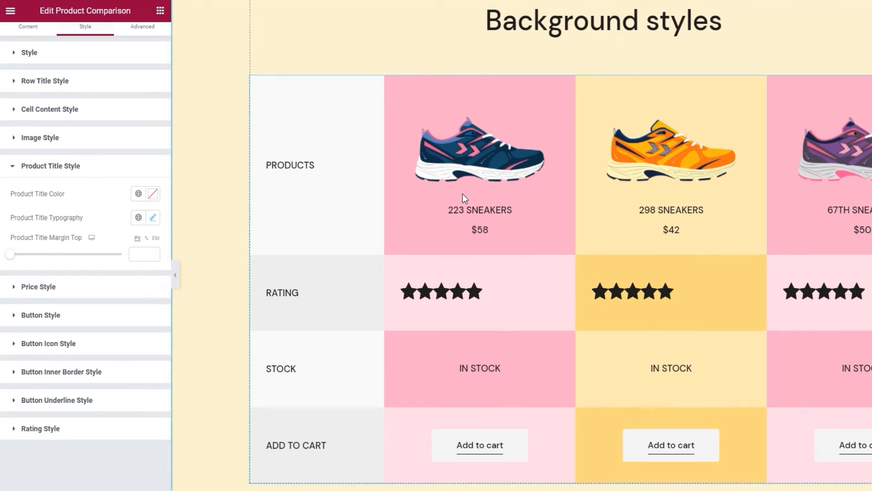
{"action": "left_click_drag", "start_coordinate": [12, 256], "coordinate": [27, 257]}
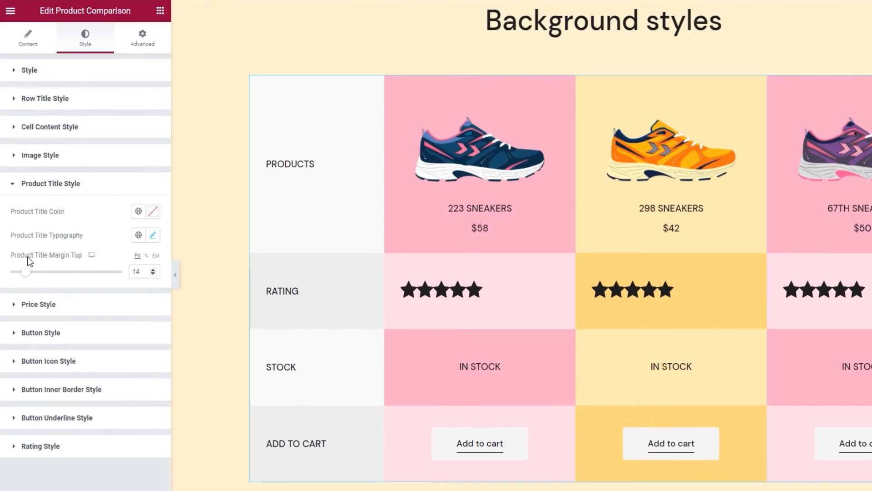
{"action": "left_click", "coordinate": [154, 274]}
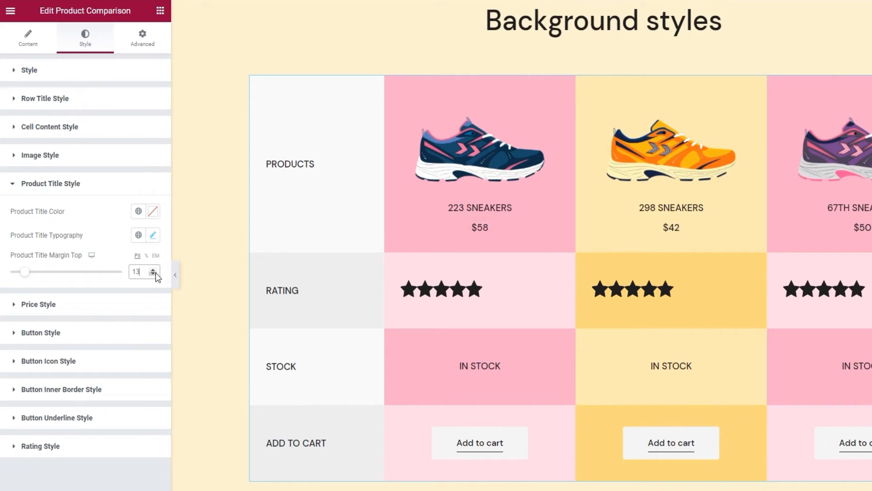
Try a muted red Price Color (#C67272) in the Price Style settings and clear it again.
{"action": "left_click", "coordinate": [105, 313]}
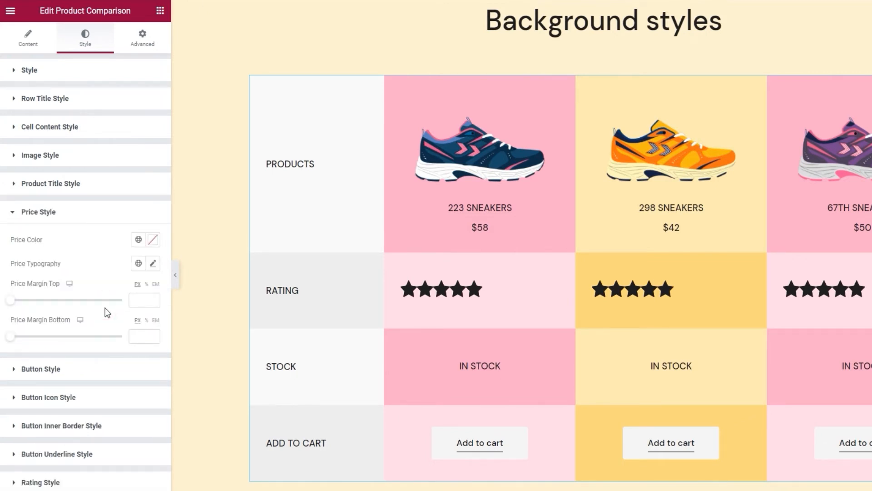
{"action": "left_click", "coordinate": [153, 239]}
{"action": "left_click", "coordinate": [97, 312]}
{"action": "left_click_drag", "start_coordinate": [97, 311], "coordinate": [81, 302]}
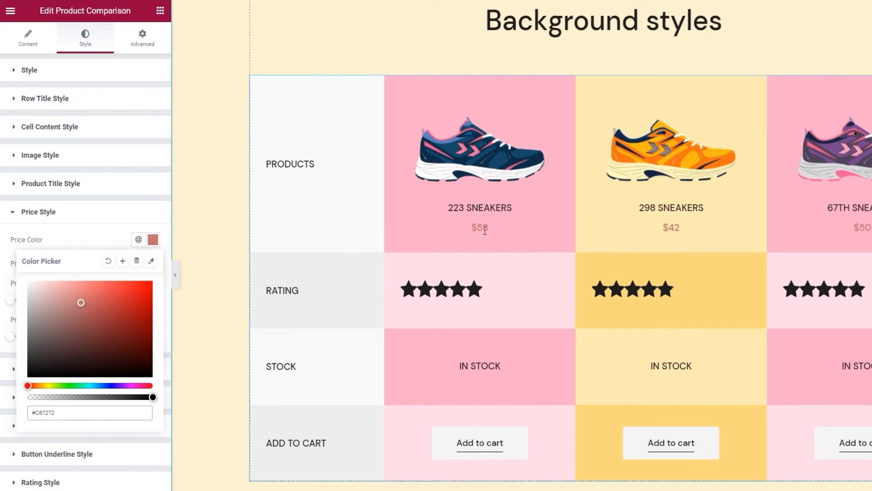
{"action": "left_click", "coordinate": [108, 261]}
{"action": "left_click", "coordinate": [113, 238]}
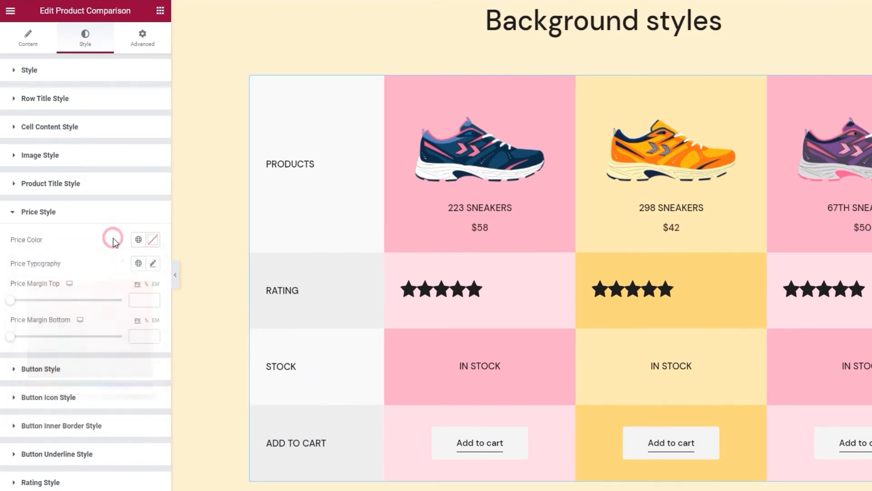
Look over the price typography options, keeping the defaults, and set the Price Margin Top to 2 px.
{"action": "left_click", "coordinate": [153, 263]}
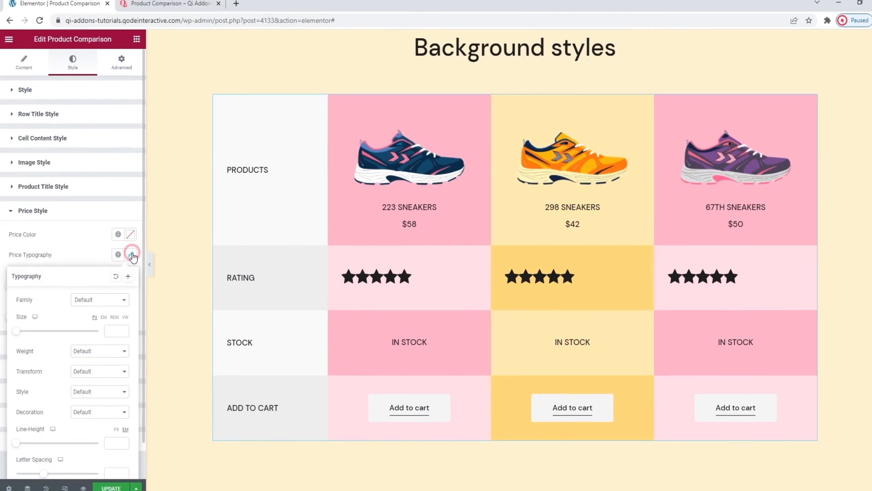
{"action": "scroll", "coordinate": [89, 288], "scroll_direction": "down", "scroll_amount": 1}
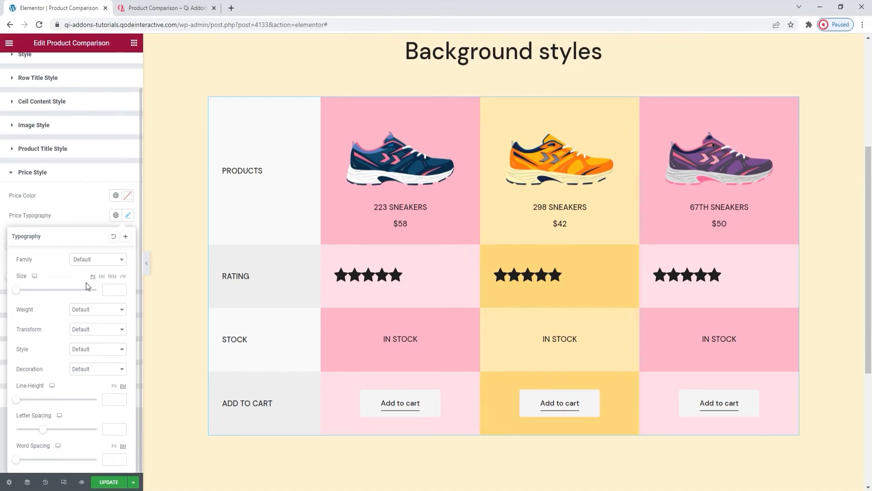
{"action": "left_click", "coordinate": [95, 218]}
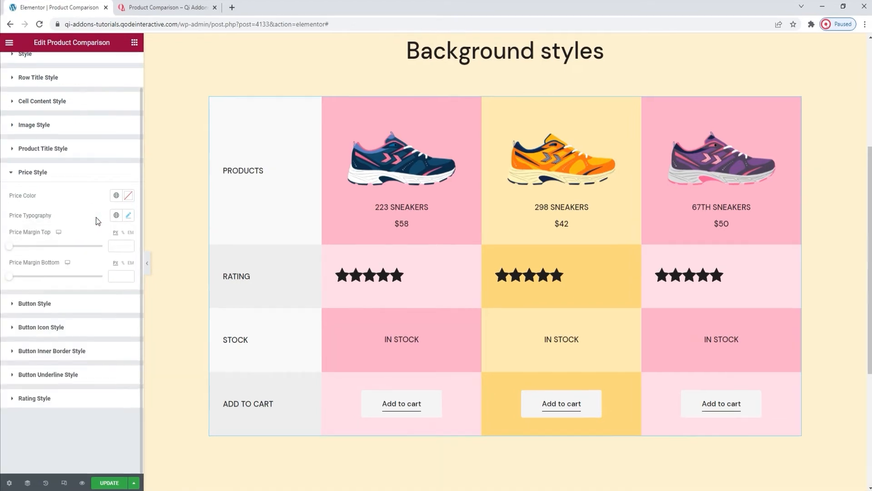
{"action": "left_click_drag", "start_coordinate": [10, 246], "coordinate": [26, 257]}
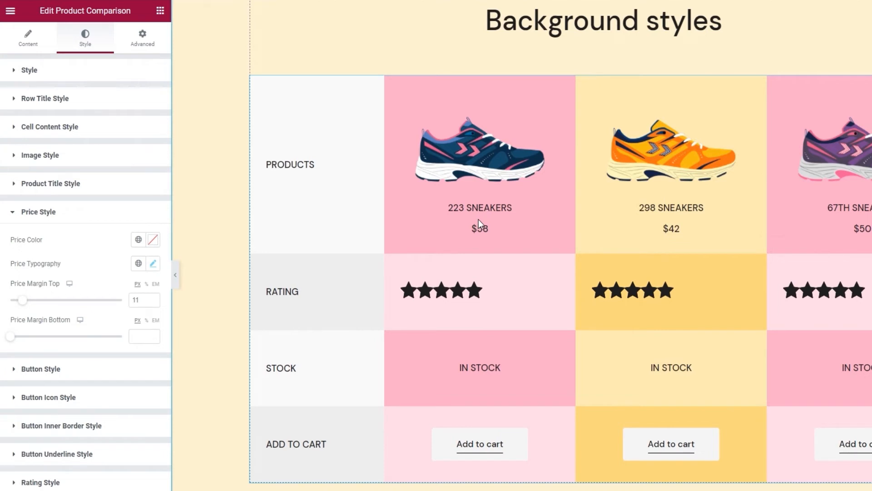
{"action": "double_click", "coordinate": [137, 300]}
{"action": "type", "text": "2"}
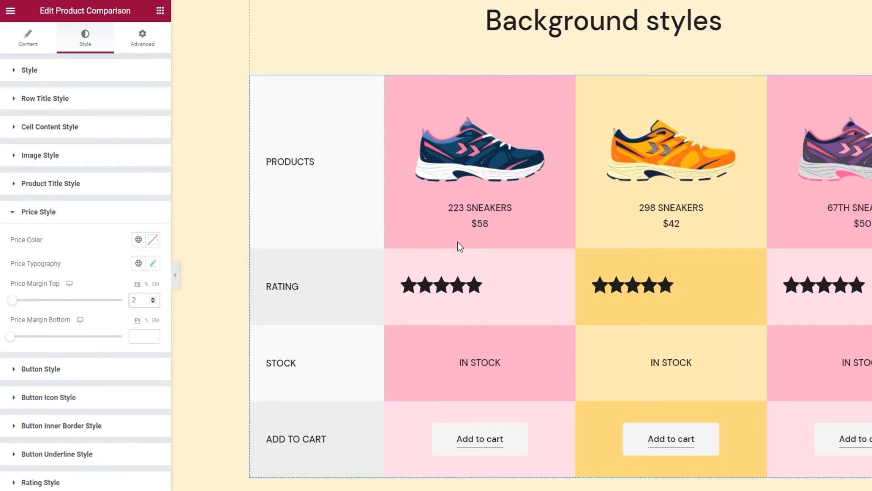
Set the Price Margin Bottom to 17 px.
{"action": "left_click_drag", "start_coordinate": [10, 336], "coordinate": [28, 337]}
{"action": "left_click", "coordinate": [151, 333]}
{"action": "left_click", "coordinate": [152, 334]}
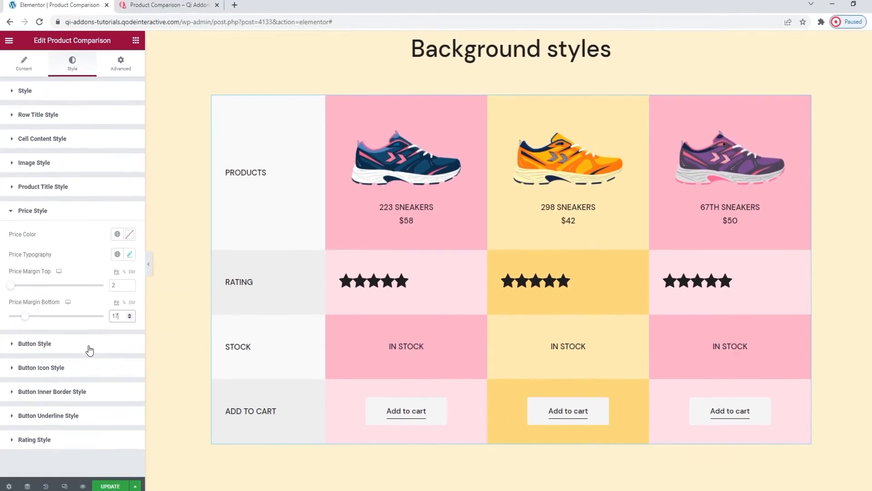
Set the Add to cart button typography to weight 700 with Uppercase transform in the Button Style settings.
{"action": "left_click", "coordinate": [89, 348]}
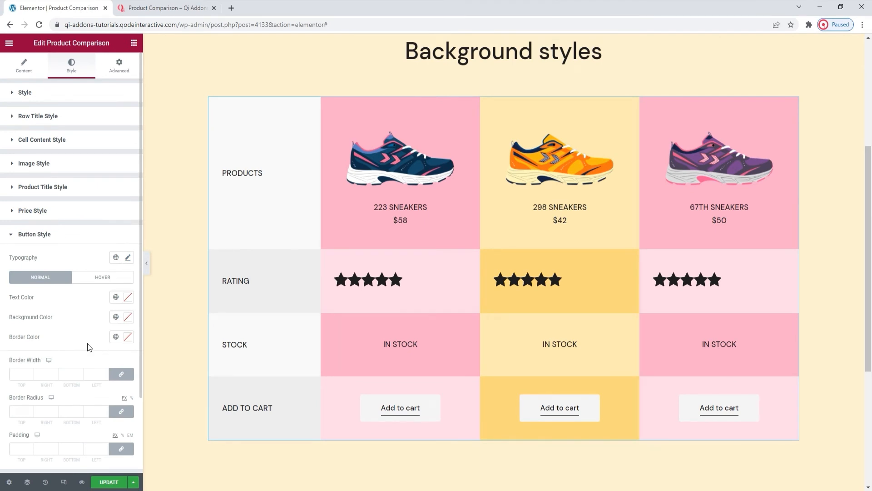
{"action": "scroll", "coordinate": [96, 313], "scroll_direction": "down", "scroll_amount": 2}
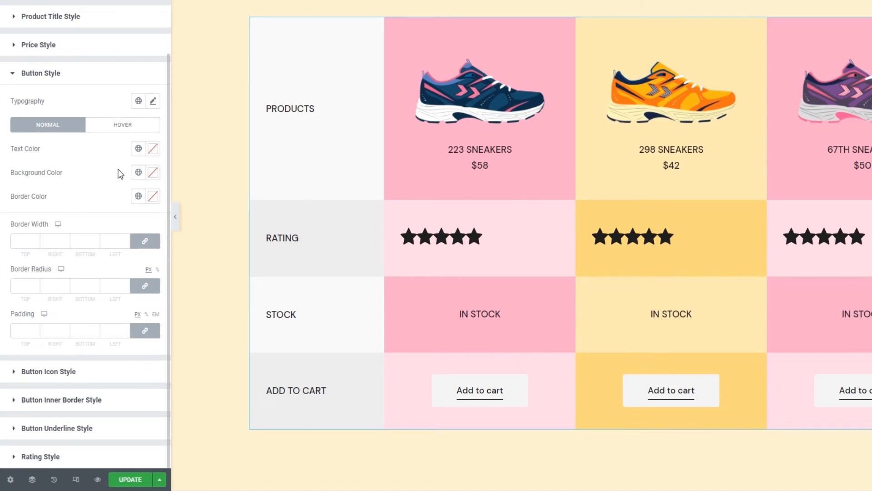
{"action": "left_click", "coordinate": [159, 102]}
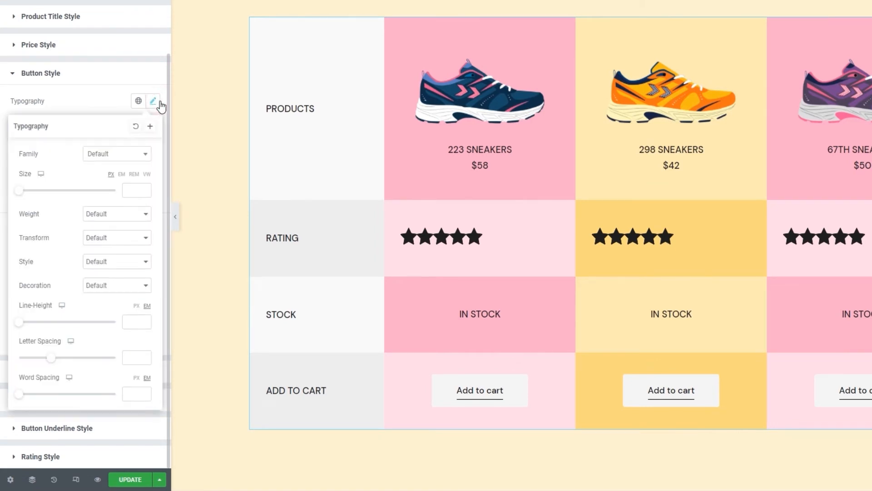
{"action": "left_click", "coordinate": [115, 214]}
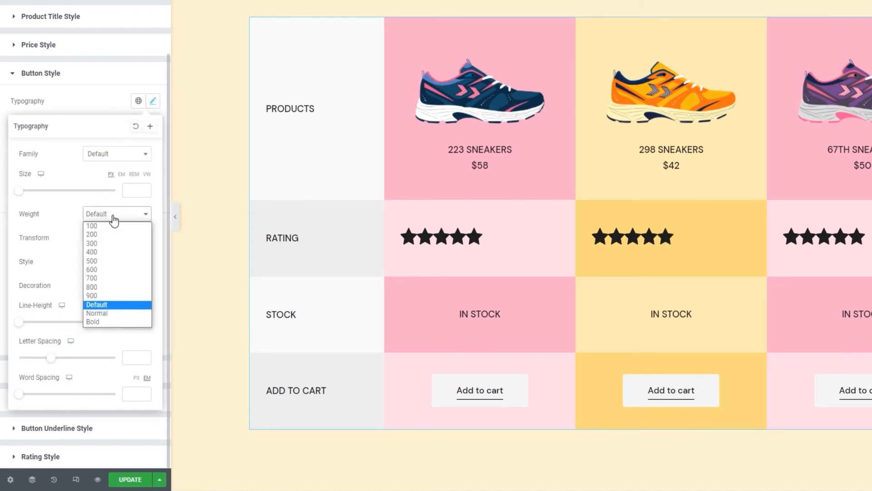
{"action": "left_click", "coordinate": [100, 278]}
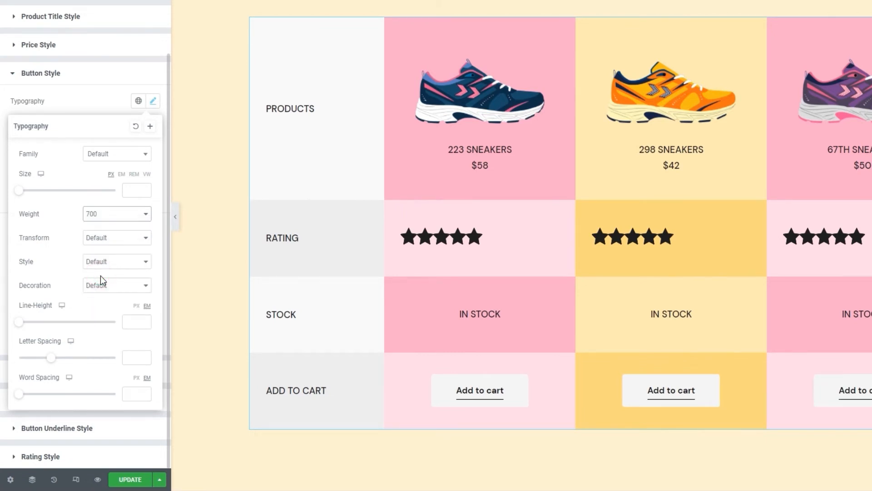
{"action": "left_click", "coordinate": [116, 239]}
{"action": "left_click", "coordinate": [116, 258]}
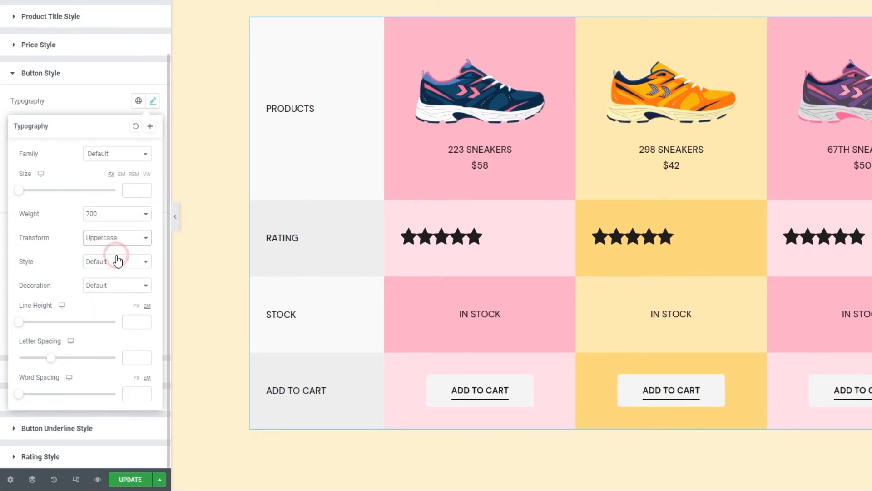
Set the Add to cart button's normal Text Color to white (#FFFFFF) in the Button Style settings.
{"action": "left_click", "coordinate": [105, 111]}
{"action": "left_click", "coordinate": [152, 149]}
{"action": "left_click_drag", "start_coordinate": [52, 251], "coordinate": [15, 298]}
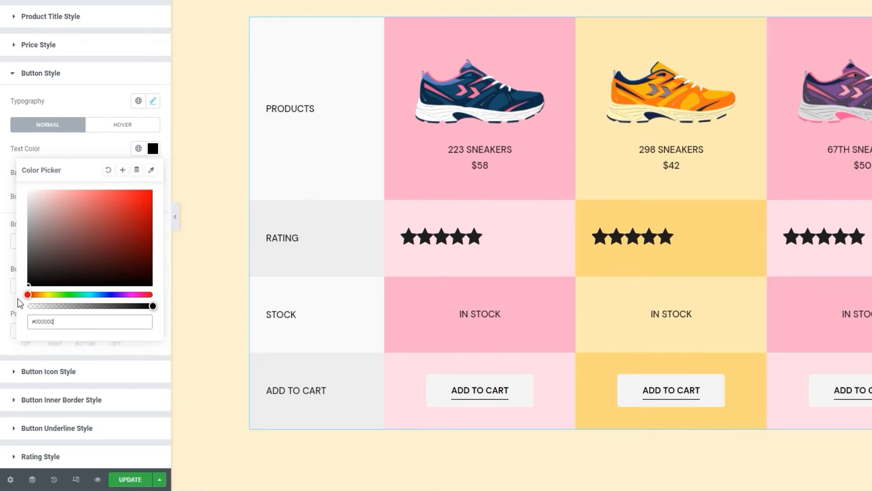
{"action": "left_click_drag", "start_coordinate": [35, 278], "coordinate": [16, 180]}
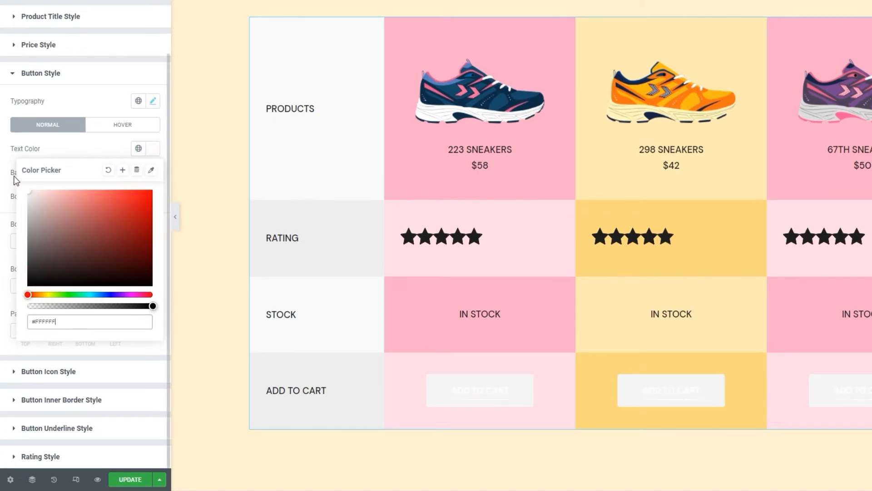
{"action": "left_click", "coordinate": [67, 147]}
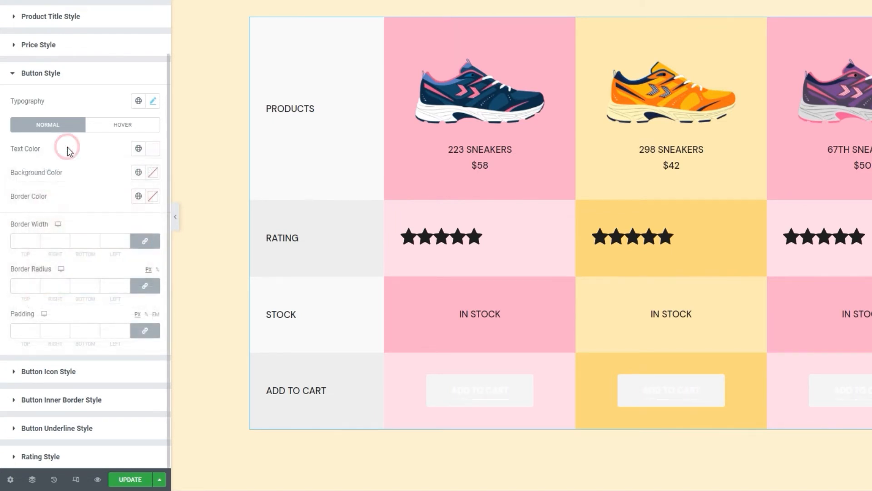
Set the Add to cart button's normal Background Color to #1e1e1e.
{"action": "left_click", "coordinate": [153, 178]}
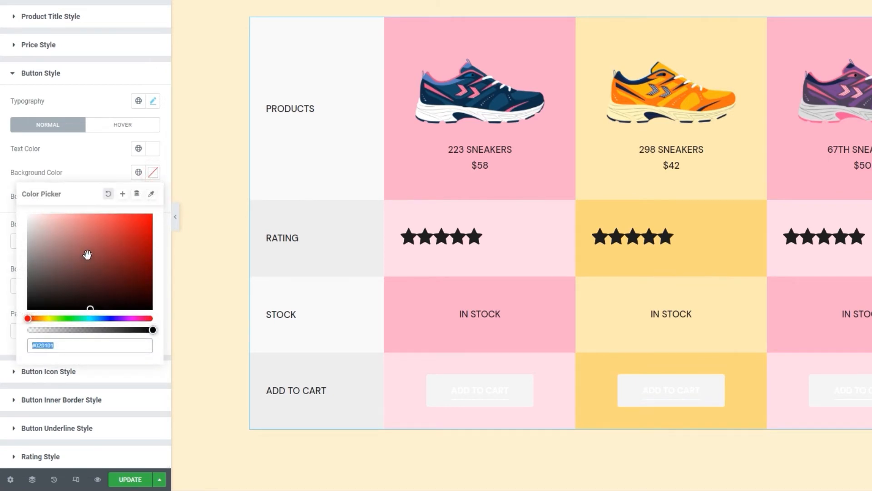
{"action": "left_click", "coordinate": [57, 348]}
{"action": "type", "text": "#1e1e1e"}
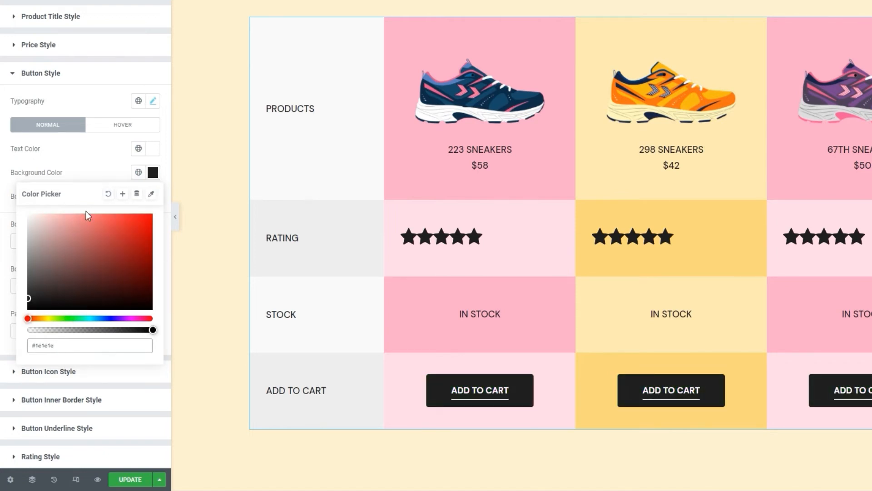
{"action": "left_click", "coordinate": [102, 164]}
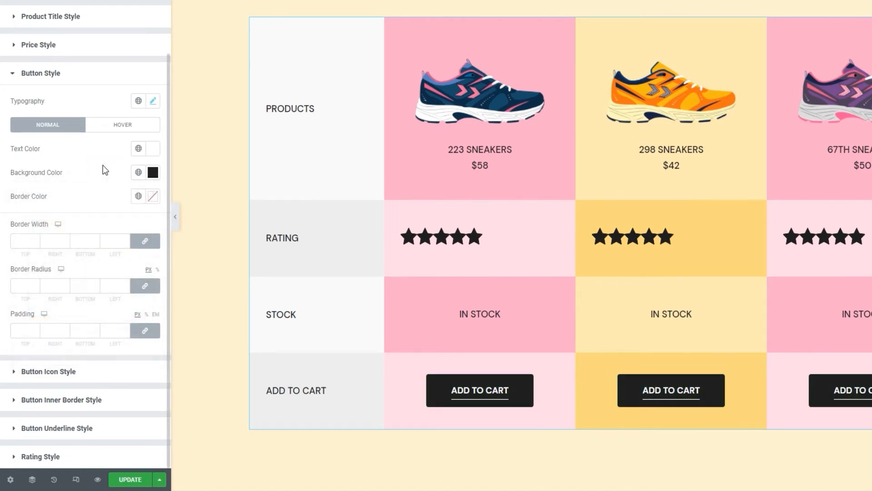
Try a coral red Border Color with a Border Width of 4 on all sides of the Add to cart button.
{"action": "left_click", "coordinate": [152, 196]}
{"action": "left_click", "coordinate": [103, 249]}
{"action": "left_click", "coordinate": [86, 194]}
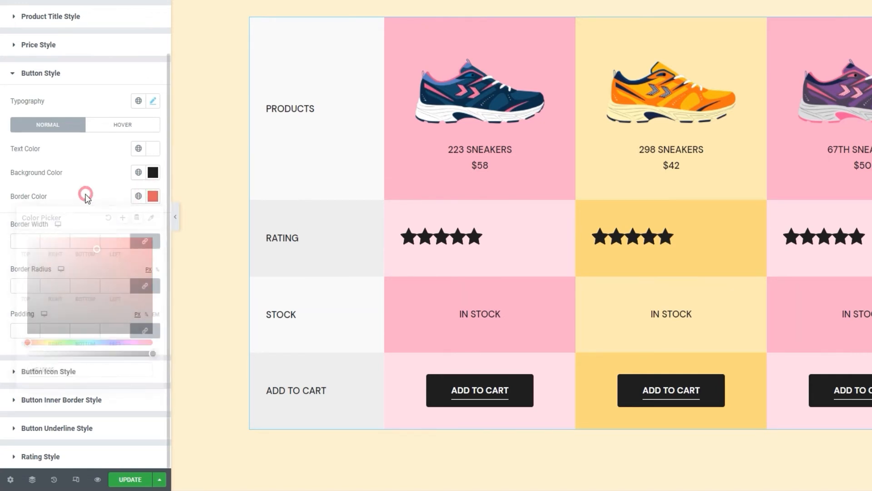
{"action": "left_click", "coordinate": [35, 240]}
{"action": "left_click", "coordinate": [35, 240]}
{"action": "left_click", "coordinate": [36, 240]}
{"action": "left_click", "coordinate": [35, 239]}
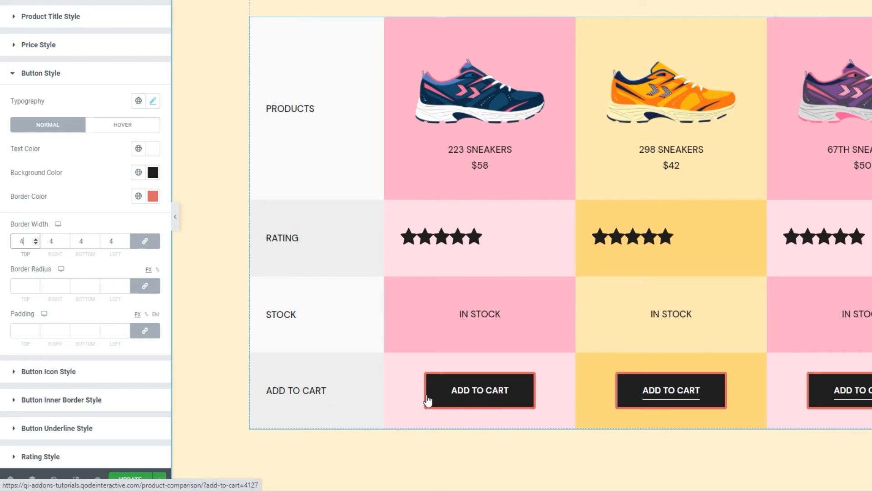
Try a muted red Text Hover Color (#CE8282) and a red Background Hover Color for the button, clearing each again.
{"action": "left_click", "coordinate": [127, 131]}
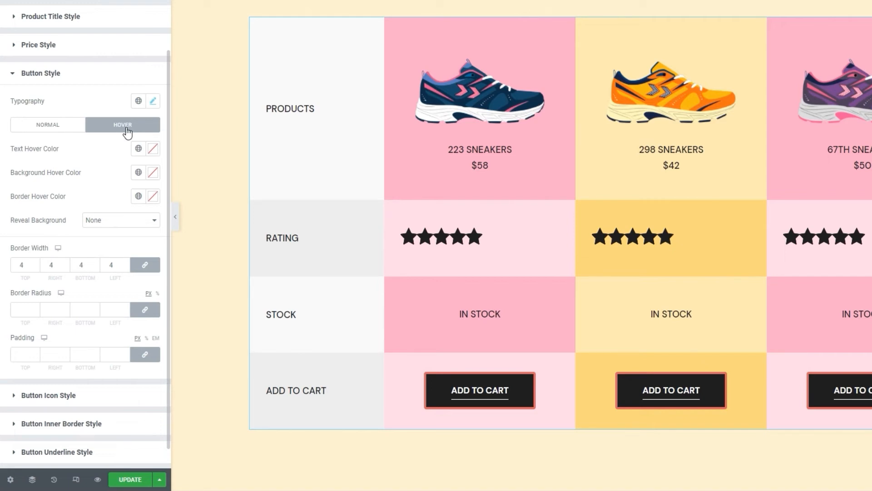
{"action": "left_click", "coordinate": [152, 149]}
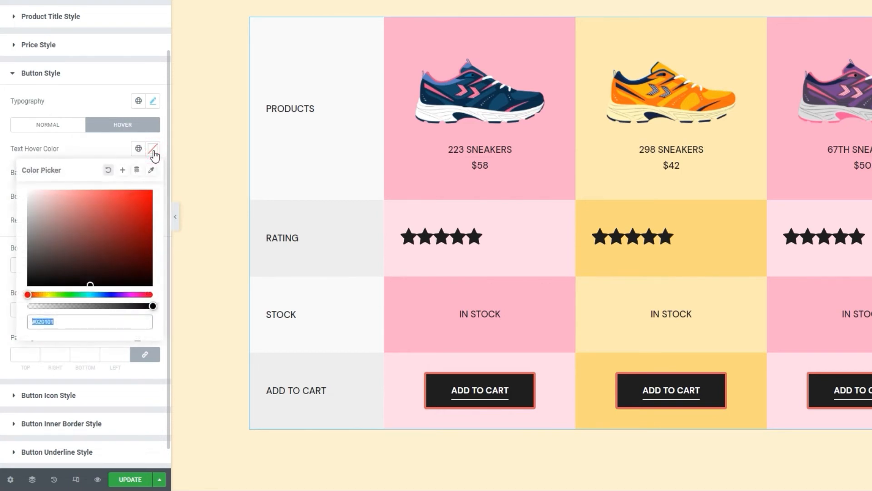
{"action": "left_click", "coordinate": [73, 208]}
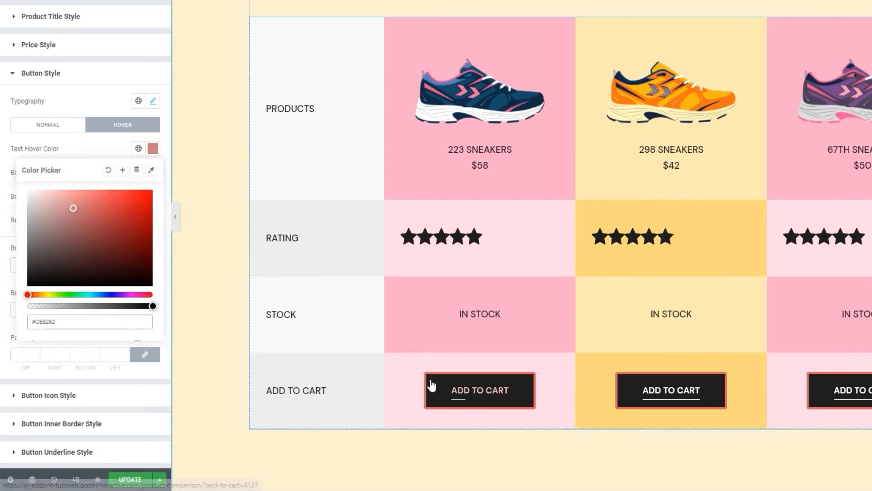
{"action": "left_click", "coordinate": [108, 169]}
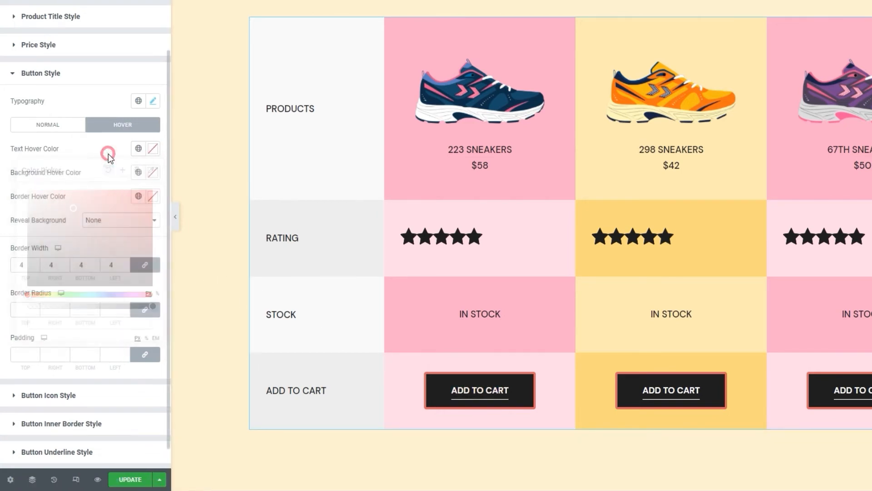
{"action": "left_click", "coordinate": [152, 173]}
{"action": "left_click", "coordinate": [99, 228]}
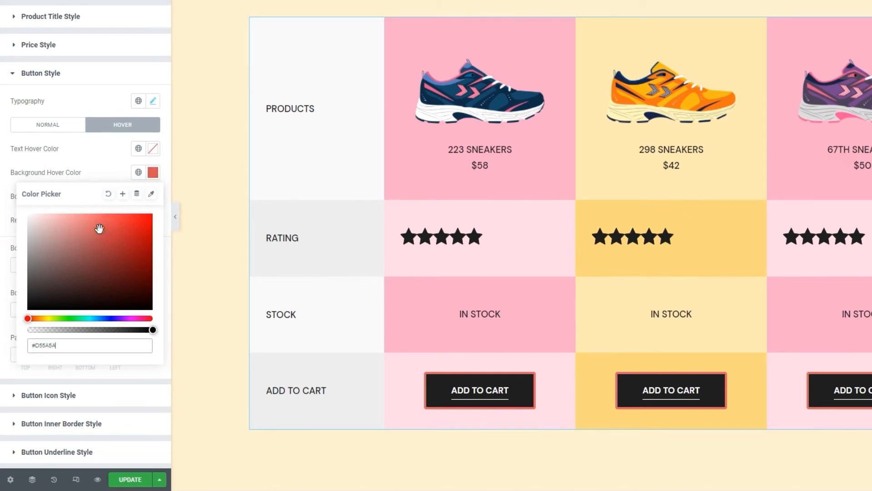
{"action": "left_click", "coordinate": [109, 195]}
Try a green Border Hover Color for the button and clear it again.
{"action": "left_click", "coordinate": [153, 196]}
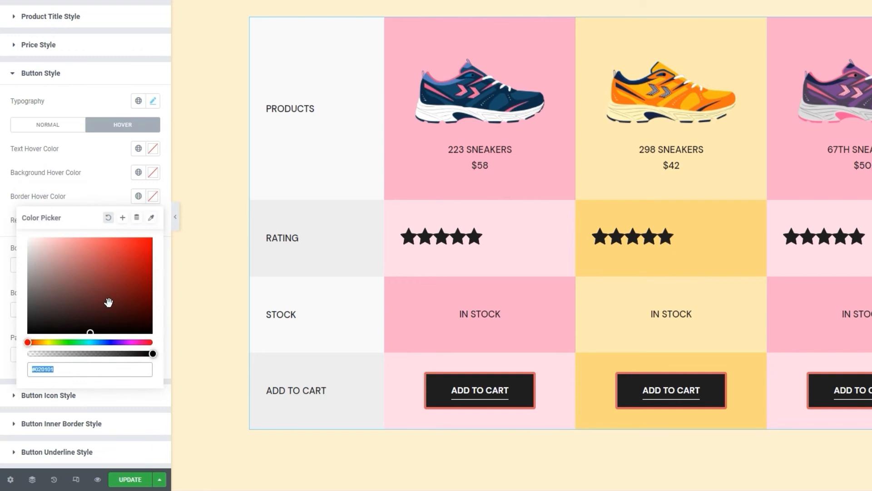
{"action": "left_click", "coordinate": [64, 341]}
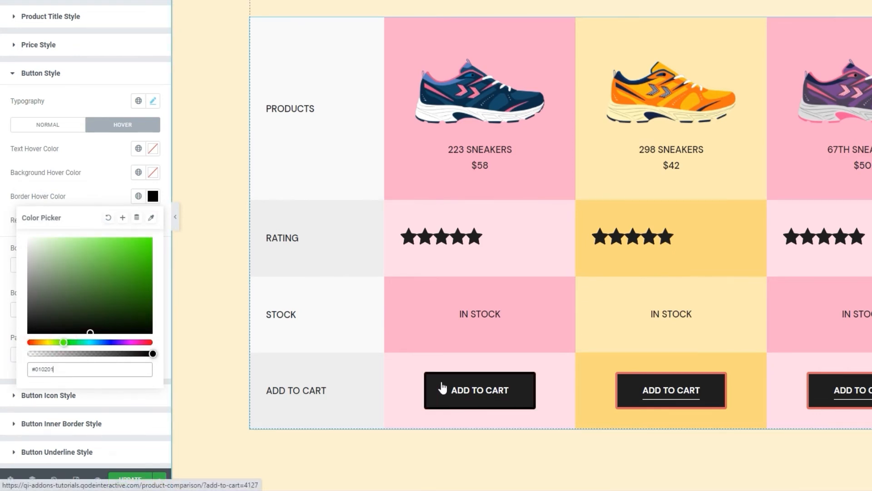
{"action": "left_click_drag", "start_coordinate": [98, 240], "coordinate": [117, 260]}
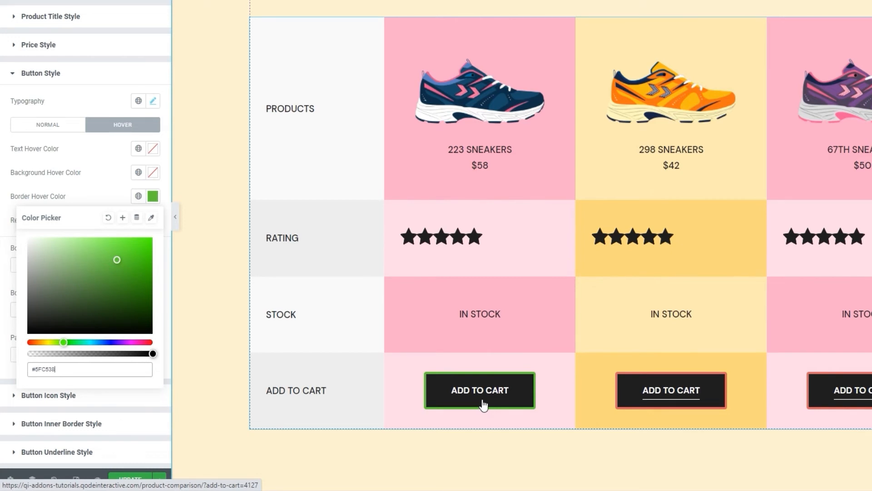
{"action": "left_click", "coordinate": [108, 217]}
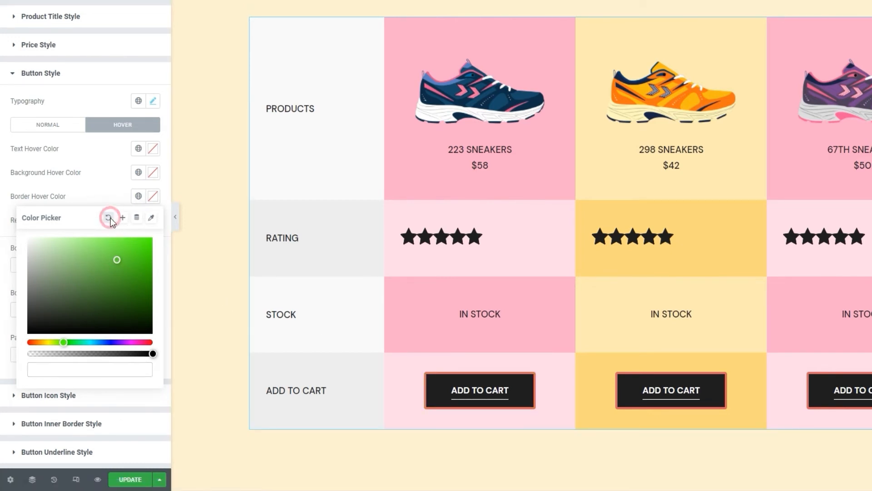
{"action": "left_click", "coordinate": [112, 201]}
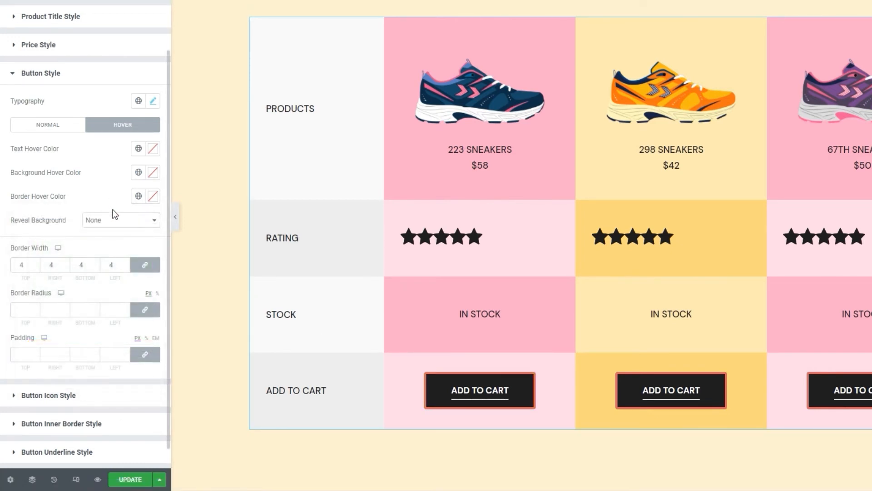
Try a red Background Hover Color with Horizontal and Vertical Reveal Background, then restore None and clear the color.
{"action": "left_click", "coordinate": [153, 172]}
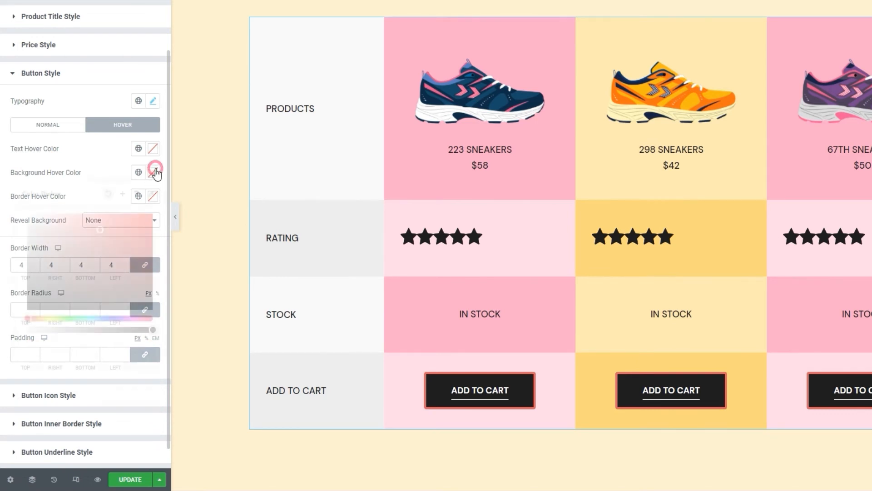
{"action": "left_click", "coordinate": [88, 238]}
{"action": "left_click", "coordinate": [106, 171]}
{"action": "left_click", "coordinate": [113, 221]}
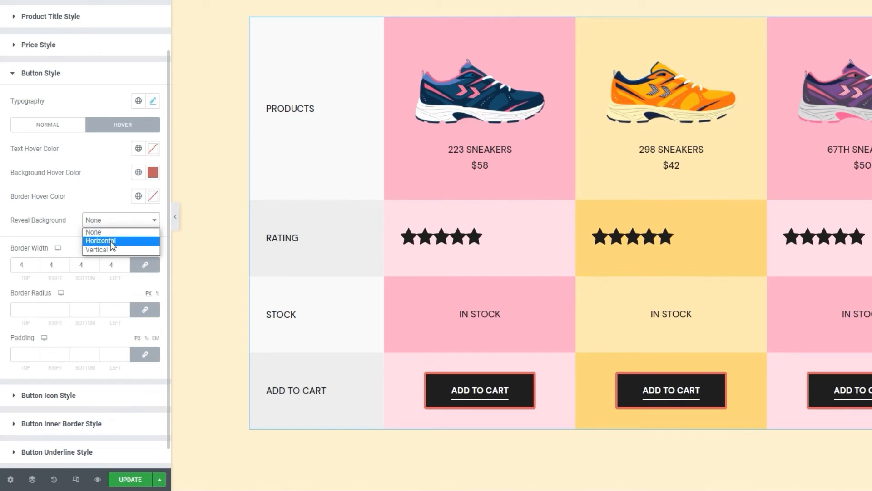
{"action": "left_click", "coordinate": [111, 241]}
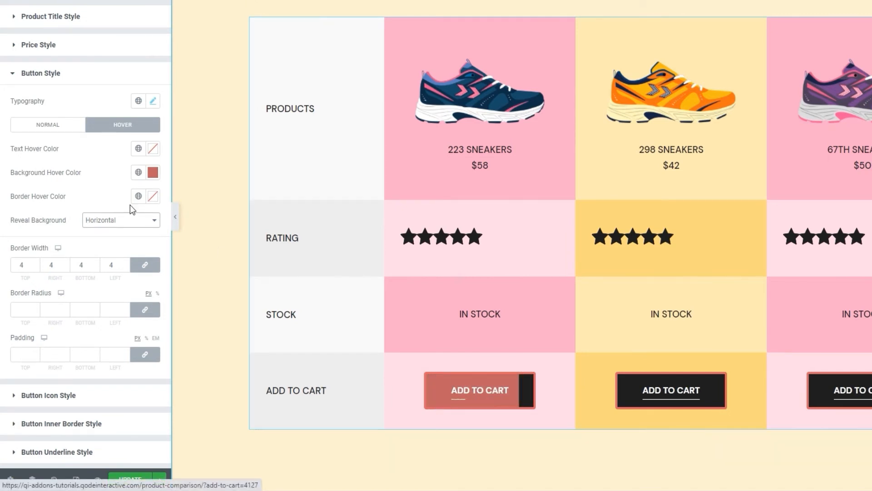
{"action": "left_click", "coordinate": [127, 220]}
{"action": "left_click", "coordinate": [113, 246]}
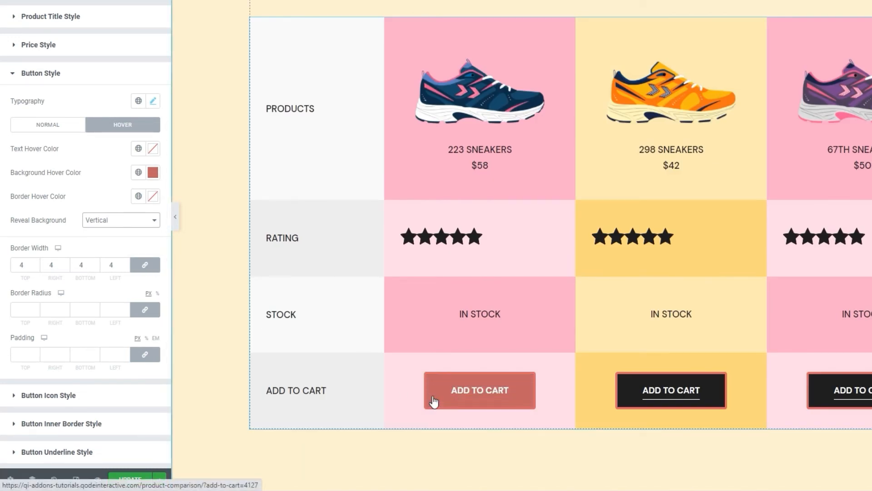
{"action": "left_click", "coordinate": [133, 222]}
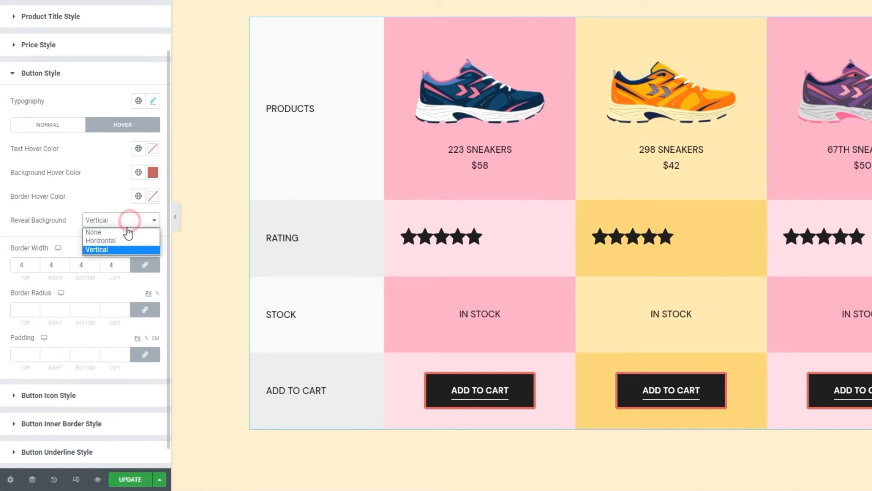
{"action": "left_click", "coordinate": [124, 233]}
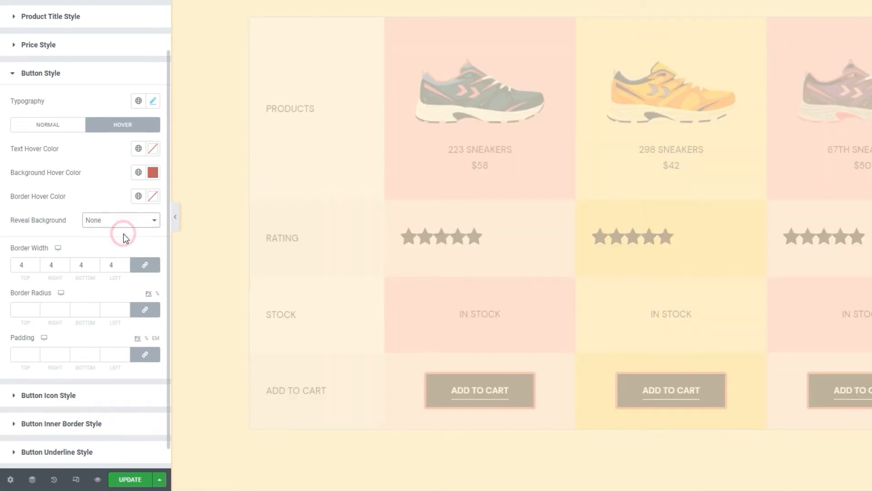
{"action": "left_click", "coordinate": [153, 172]}
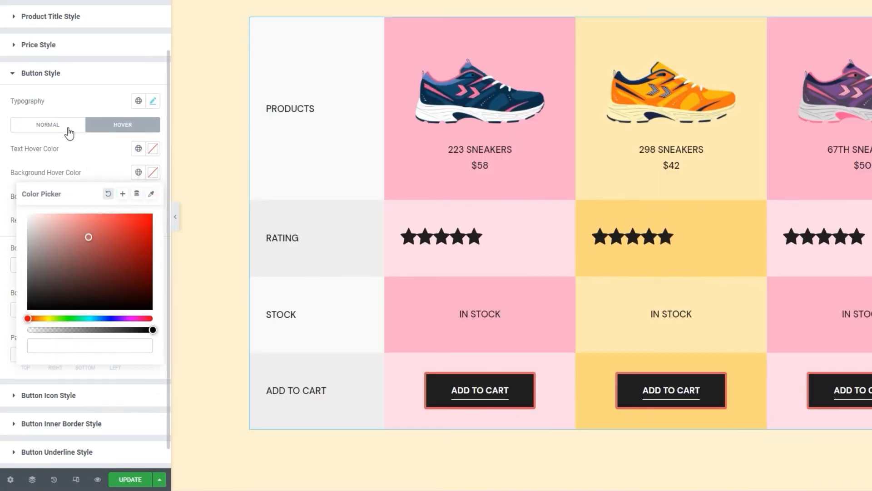
Clear the button's normal Border Color and set its Border Width to 0 on all sides.
{"action": "left_click", "coordinate": [67, 126]}
{"action": "left_click", "coordinate": [157, 198]}
{"action": "left_click", "coordinate": [109, 217]}
{"action": "left_click", "coordinate": [107, 195]}
{"action": "left_click", "coordinate": [22, 240]}
{"action": "type", "text": "0"}
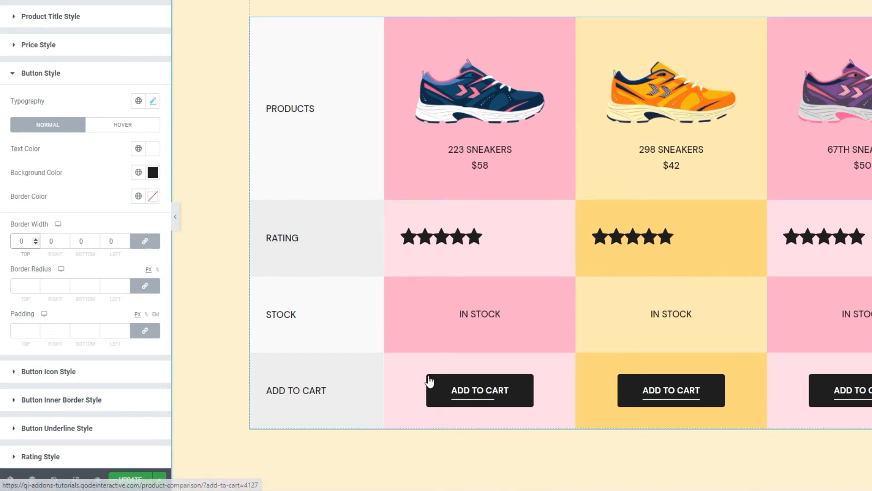
Try a button Border Radius of 14 px, then set it to 0 on all corners.
{"action": "left_click", "coordinate": [36, 286]}
{"action": "type", "text": "14"}
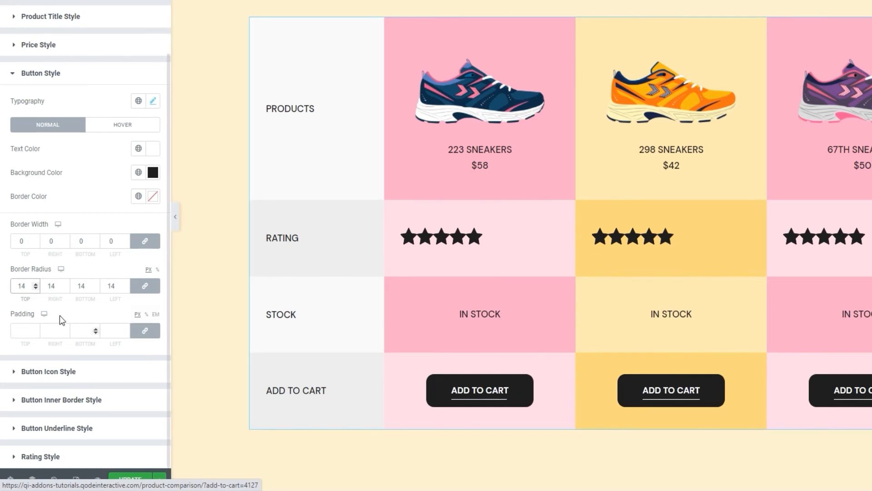
{"action": "double_click", "coordinate": [24, 287]}
{"action": "type", "text": "0"}
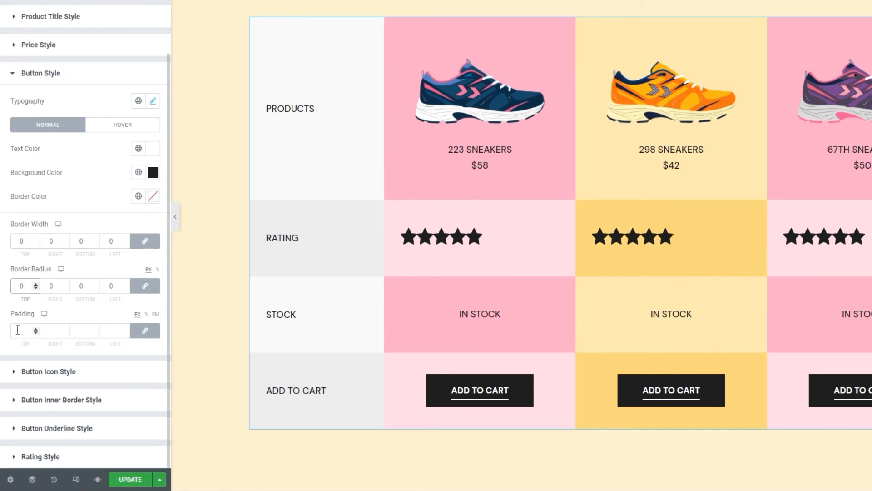
Try a uniform button Padding of 17 px and clear it again.
{"action": "left_click", "coordinate": [36, 329]}
{"action": "left_click", "coordinate": [36, 330]}
{"action": "left_click", "coordinate": [36, 330]}
{"action": "double_click", "coordinate": [19, 330]}
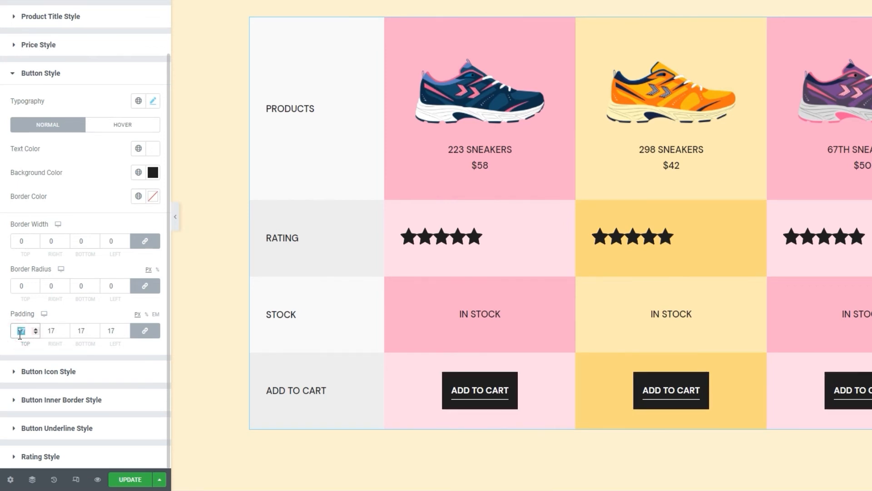
{"action": "key", "text": "BackSpace"}
Unlink the button Padding values and set top 14, right 40, bottom 13 and left 40 px.
{"action": "left_click", "coordinate": [147, 335]}
{"action": "left_click", "coordinate": [27, 333]}
{"action": "double_click", "coordinate": [22, 331]}
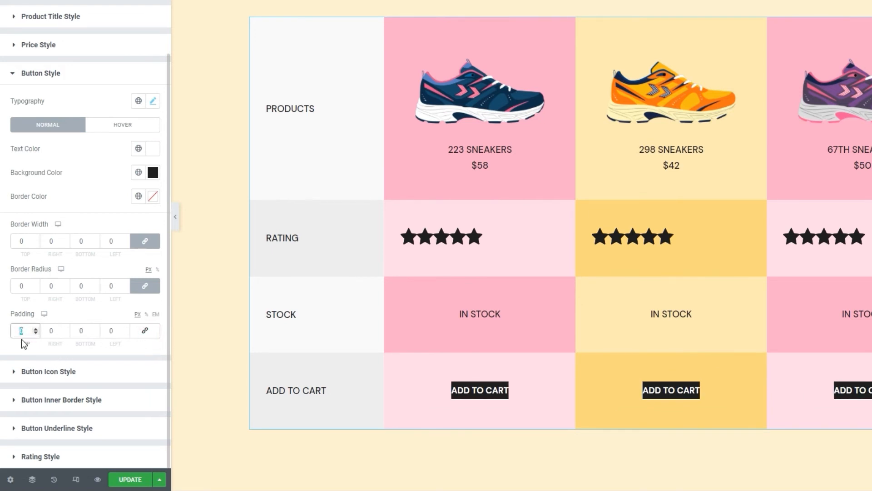
{"action": "type", "text": "14"}
{"action": "left_click", "coordinate": [45, 332]}
{"action": "type", "text": "40"}
{"action": "left_click", "coordinate": [77, 331]}
{"action": "double_click", "coordinate": [78, 331]}
{"action": "type", "text": "13"}
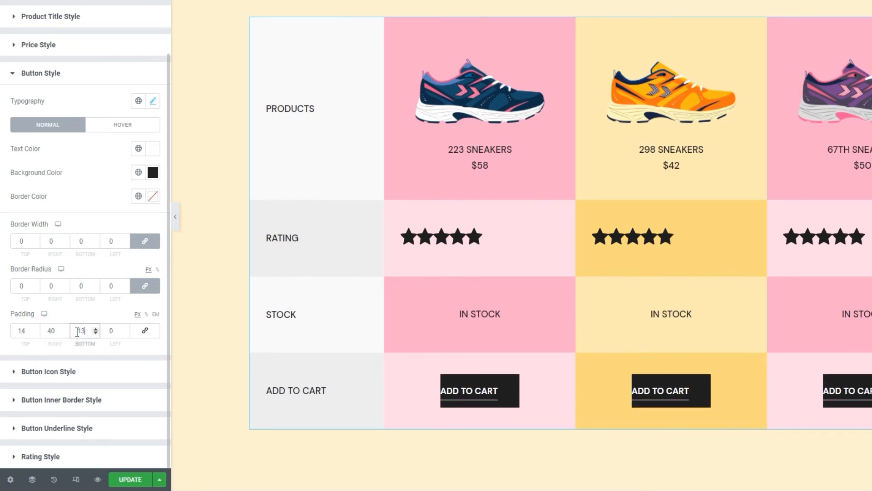
{"action": "double_click", "coordinate": [109, 331]}
{"action": "type", "text": "40"}
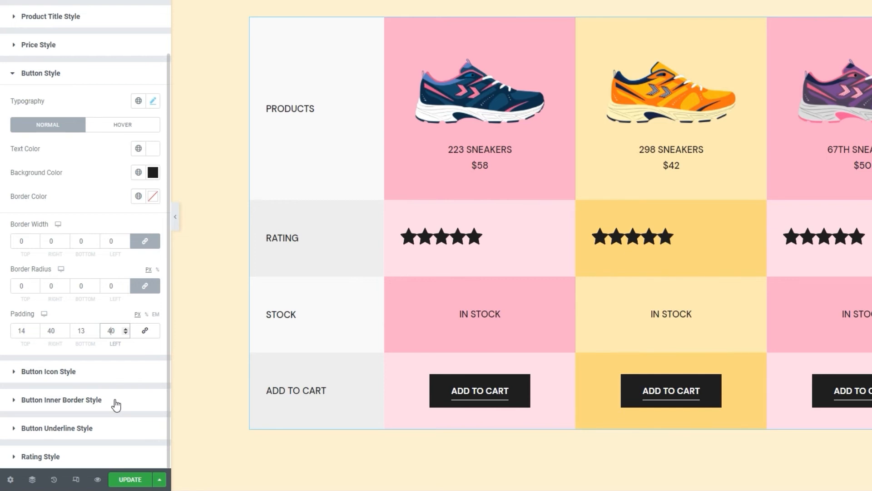
Try a red Underline Color in the Button Underline Style settings and clear it again.
{"action": "left_click", "coordinate": [110, 436]}
{"action": "scroll", "coordinate": [87, 295], "scroll_direction": "down", "scroll_amount": 1}
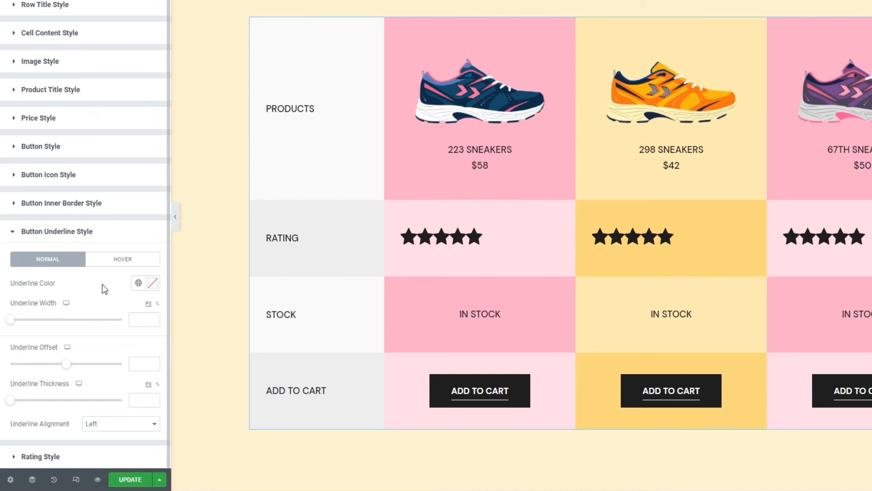
{"action": "left_click", "coordinate": [153, 283]}
{"action": "left_click", "coordinate": [89, 342]}
{"action": "left_click_drag", "start_coordinate": [99, 344], "coordinate": [104, 346]}
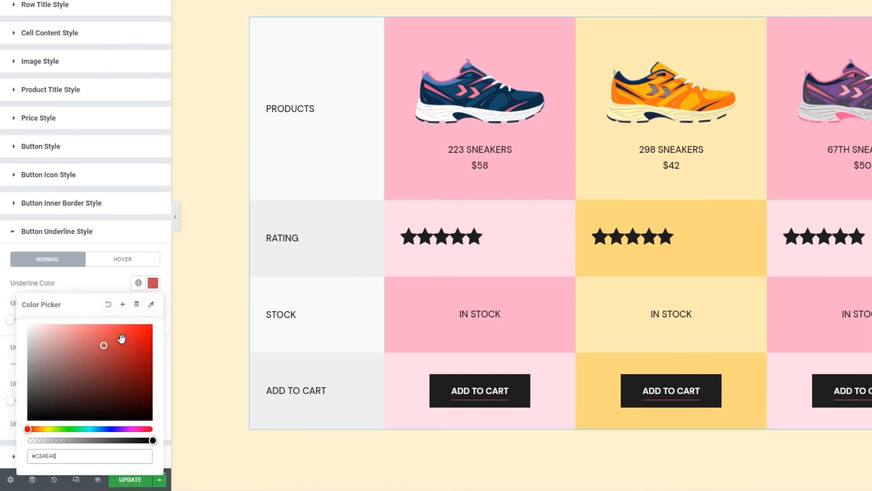
{"action": "left_click", "coordinate": [107, 304]}
{"action": "left_click", "coordinate": [99, 285]}
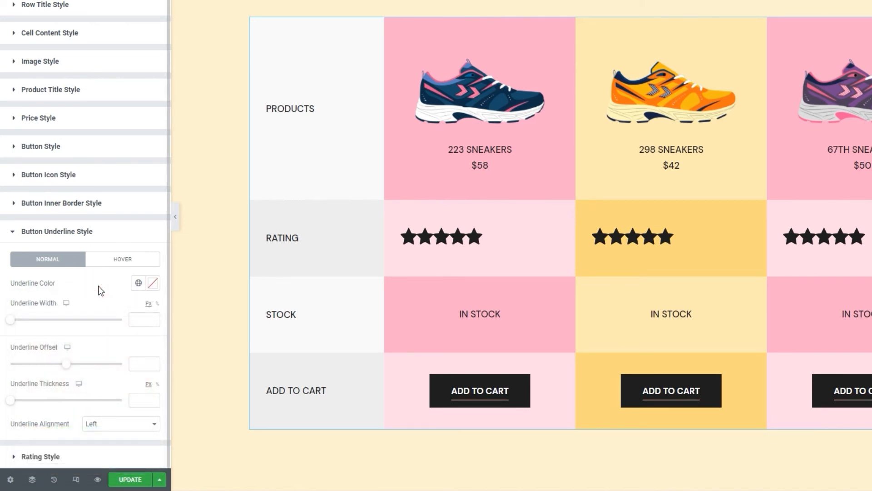
Try a button Underline Width of 36 px with right and center underline alignment.
{"action": "left_click_drag", "start_coordinate": [14, 325], "coordinate": [50, 321]}
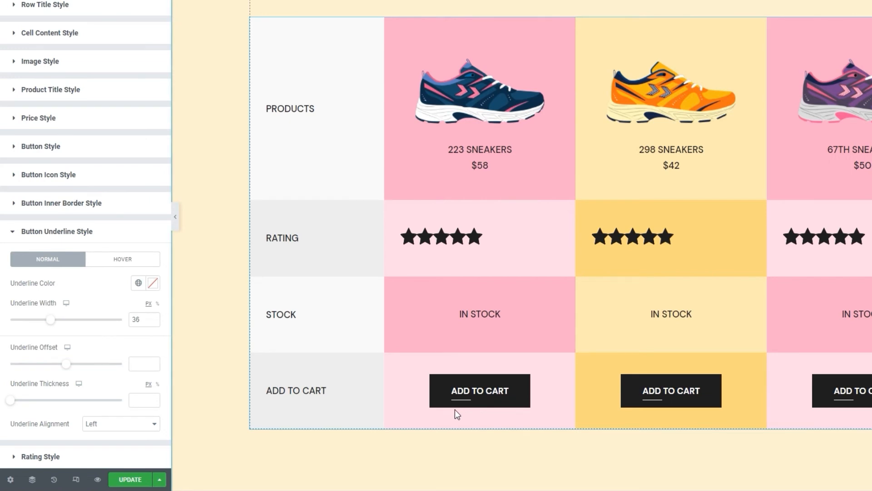
{"action": "left_click", "coordinate": [120, 426]}
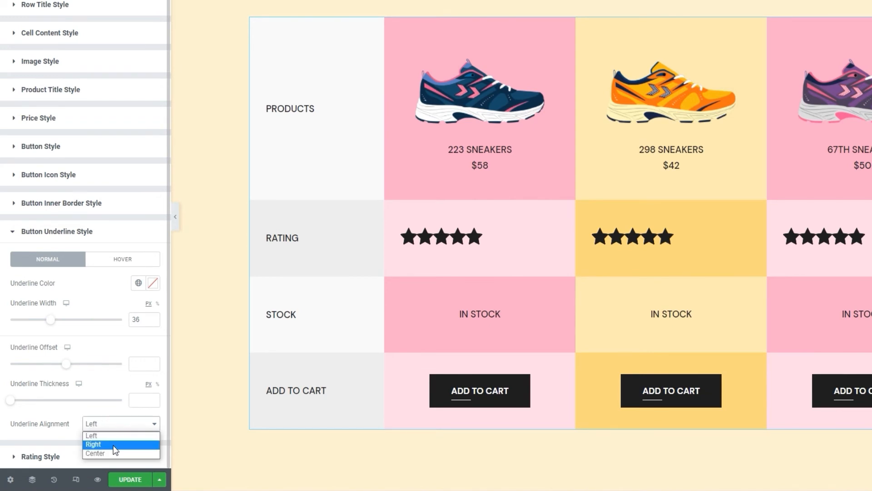
{"action": "left_click", "coordinate": [113, 444]}
{"action": "left_click", "coordinate": [115, 432]}
{"action": "left_click", "coordinate": [109, 450]}
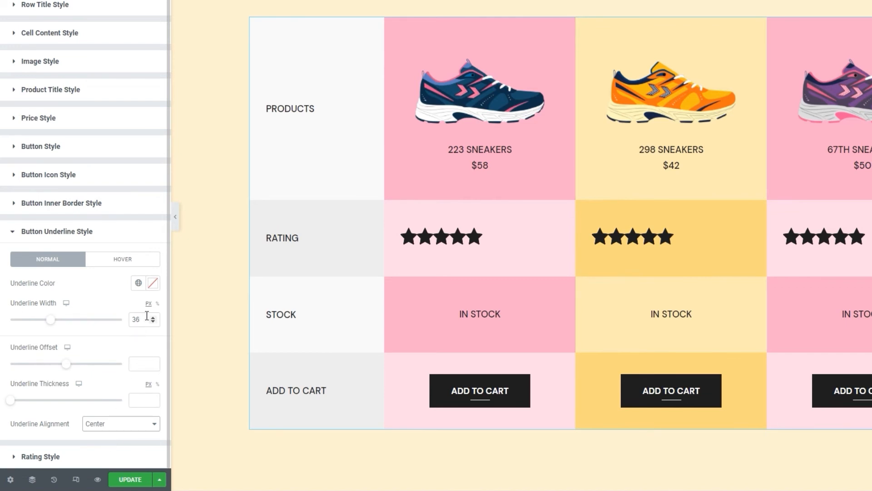
Set the button Underline Width to 100% and the Underline Alignment to Left.
{"action": "left_click", "coordinate": [157, 303]}
{"action": "double_click", "coordinate": [137, 320]}
{"action": "type", "text": "100"}
{"action": "left_click", "coordinate": [109, 304]}
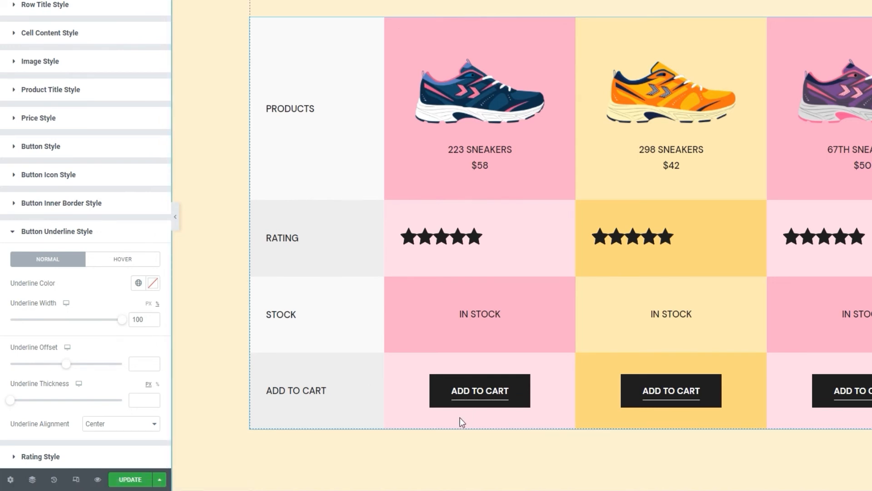
{"action": "left_click", "coordinate": [140, 424]}
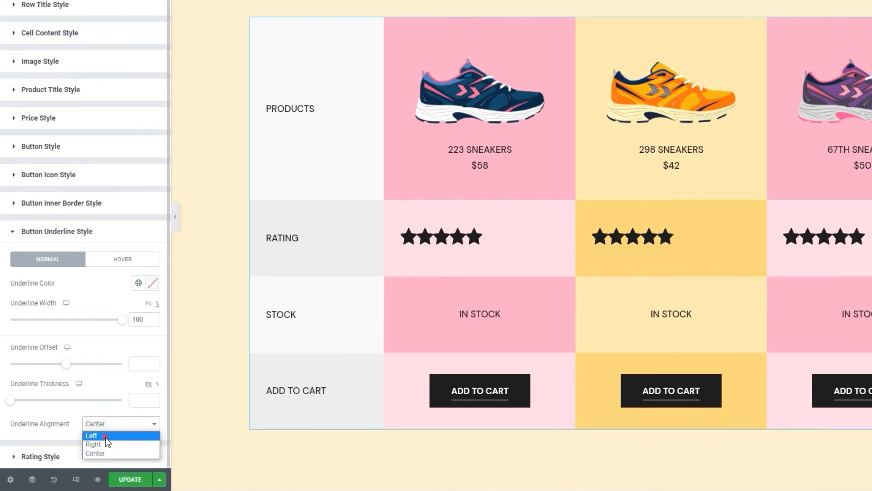
{"action": "left_click", "coordinate": [105, 436]}
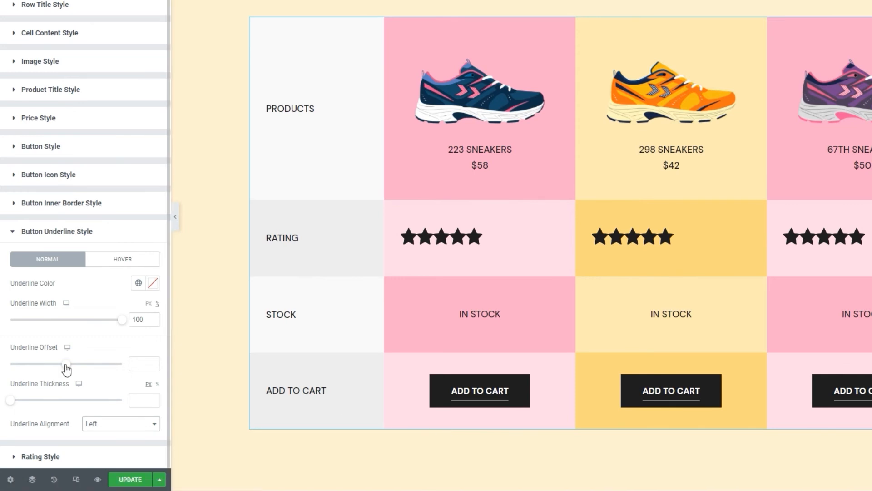
Set the button Underline Offset to 6 and the Underline Thickness to 2 px.
{"action": "left_click_drag", "start_coordinate": [66, 365], "coordinate": [73, 367]}
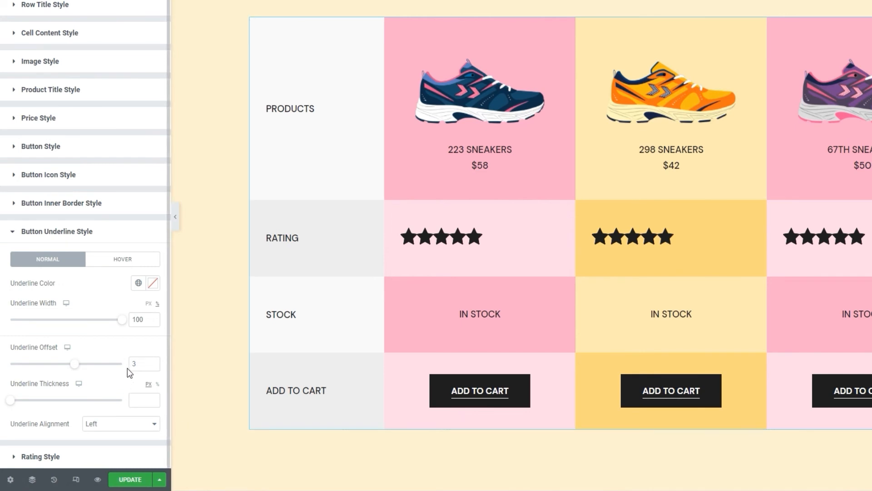
{"action": "left_click", "coordinate": [151, 362]}
{"action": "left_click", "coordinate": [152, 362]}
{"action": "left_click", "coordinate": [152, 362]}
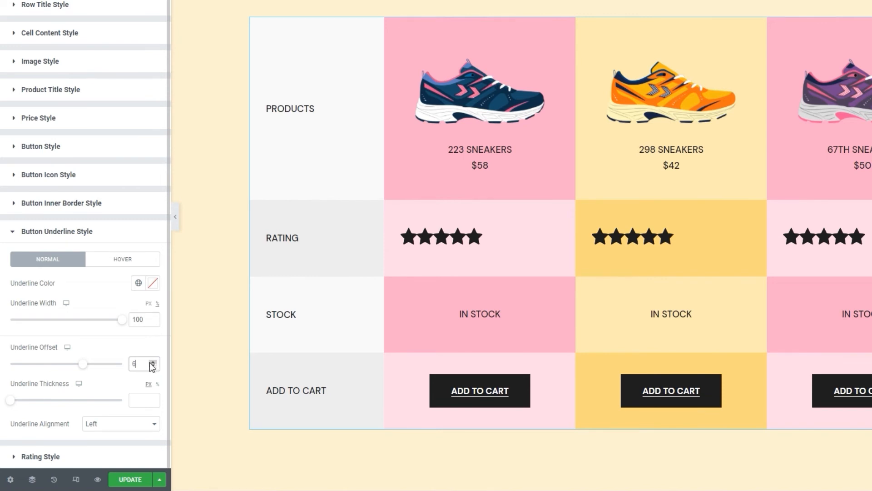
{"action": "left_click_drag", "start_coordinate": [15, 402], "coordinate": [16, 402]}
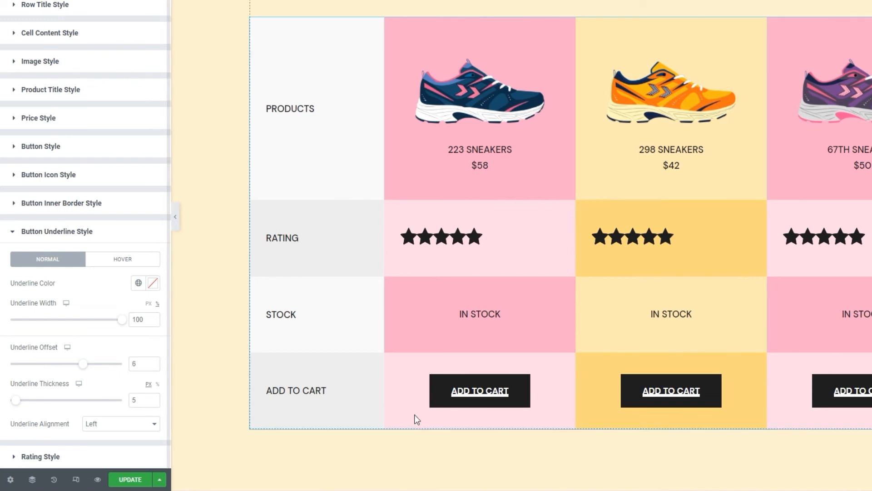
{"action": "left_click", "coordinate": [154, 402]}
{"action": "left_click", "coordinate": [153, 403]}
{"action": "left_click", "coordinate": [153, 402]}
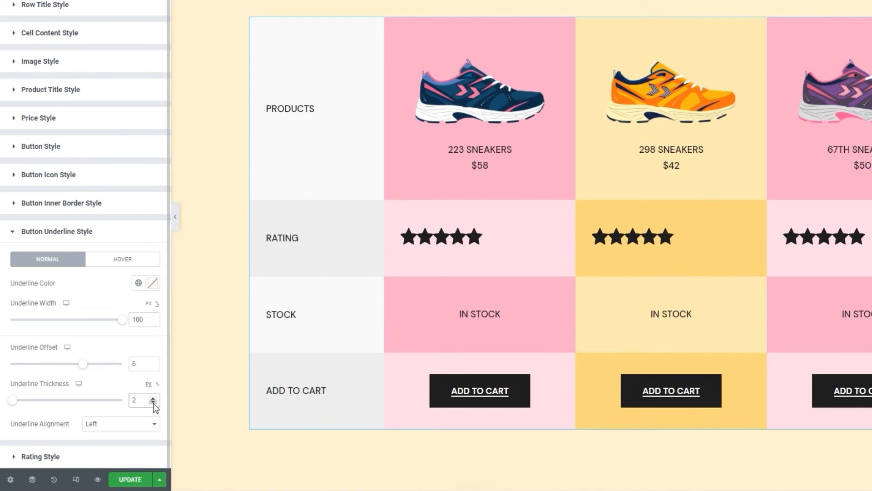
Try an Underline Hover Width of 45 px and a red Underline Hover Color, then clear the color.
{"action": "left_click", "coordinate": [117, 267]}
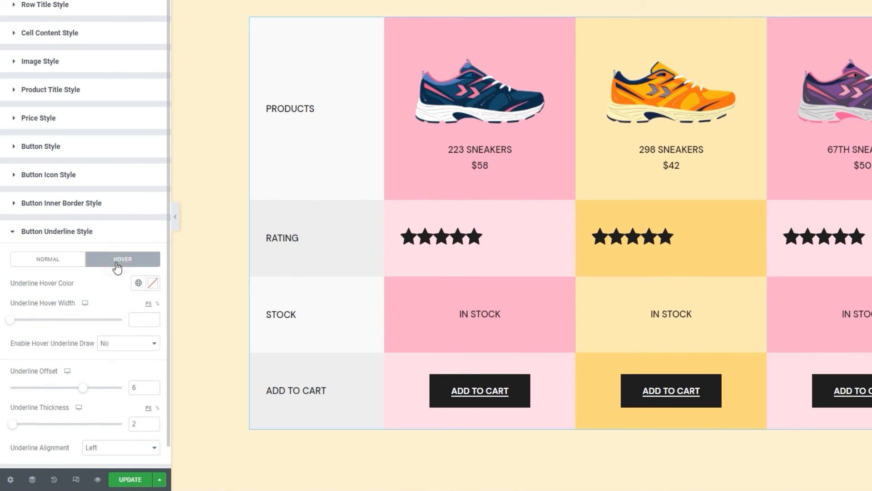
{"action": "scroll", "coordinate": [130, 293], "scroll_direction": "down", "scroll_amount": 1}
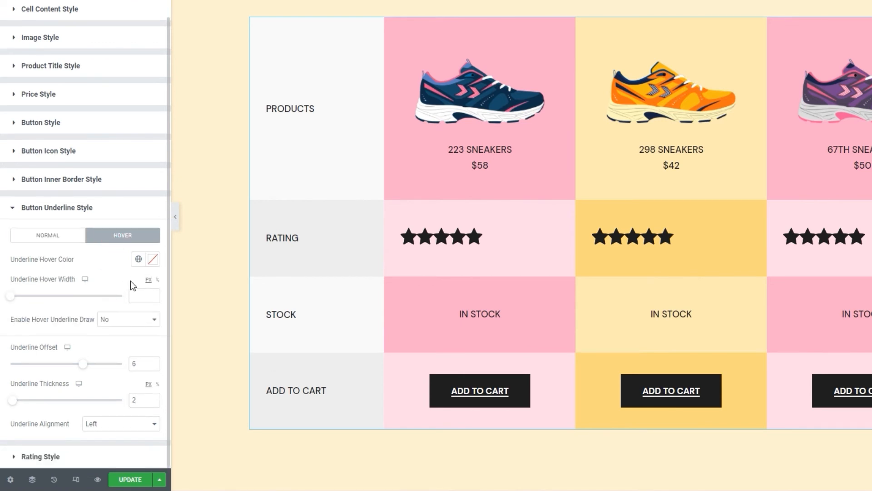
{"action": "left_click_drag", "start_coordinate": [11, 298], "coordinate": [63, 300]}
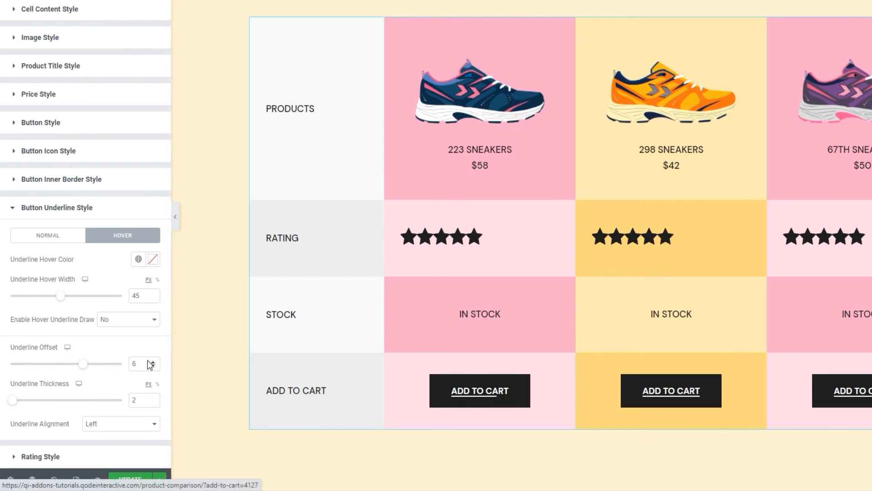
{"action": "left_click", "coordinate": [152, 259]}
{"action": "left_click", "coordinate": [91, 318]}
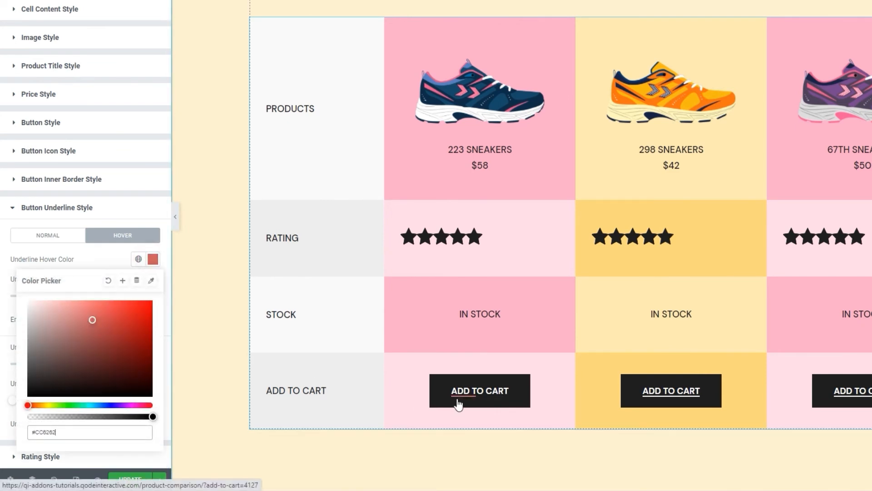
{"action": "left_click", "coordinate": [109, 281]}
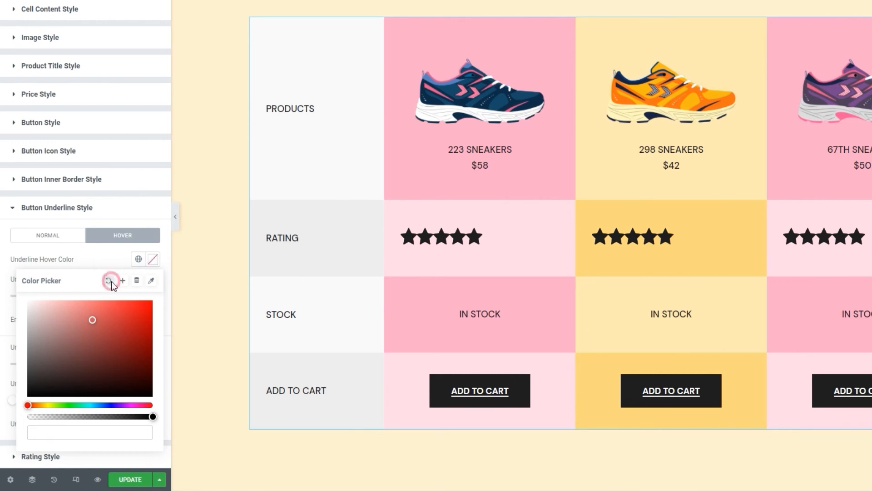
Try enabling Hover Underline Draw, set it back to No and clear the Underline Hover Width.
{"action": "left_click", "coordinate": [117, 319]}
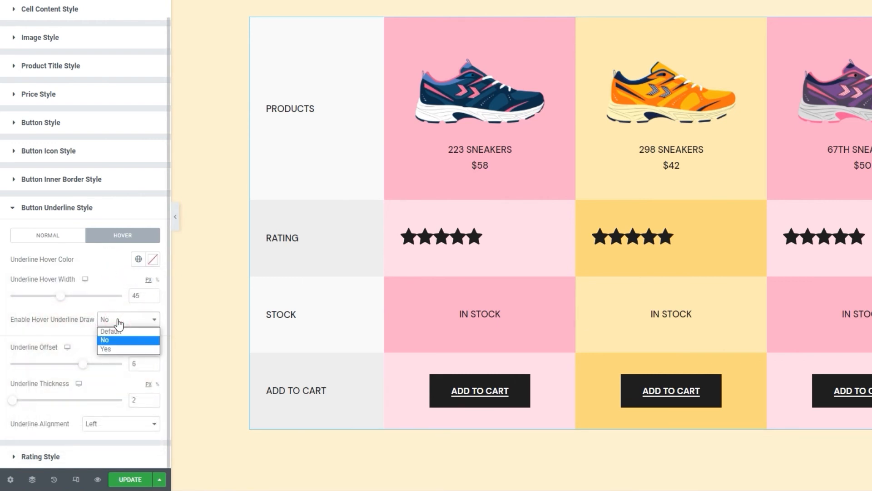
{"action": "left_click", "coordinate": [135, 347]}
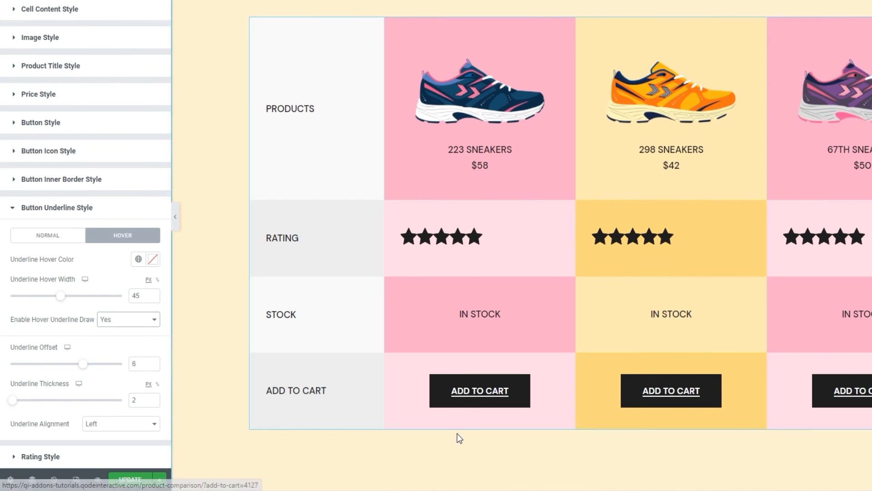
{"action": "left_click", "coordinate": [109, 319]}
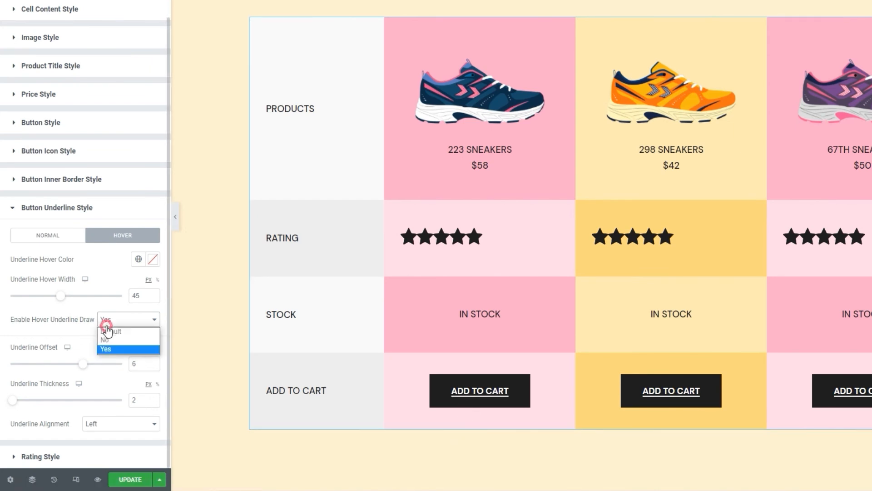
{"action": "left_click", "coordinate": [113, 344]}
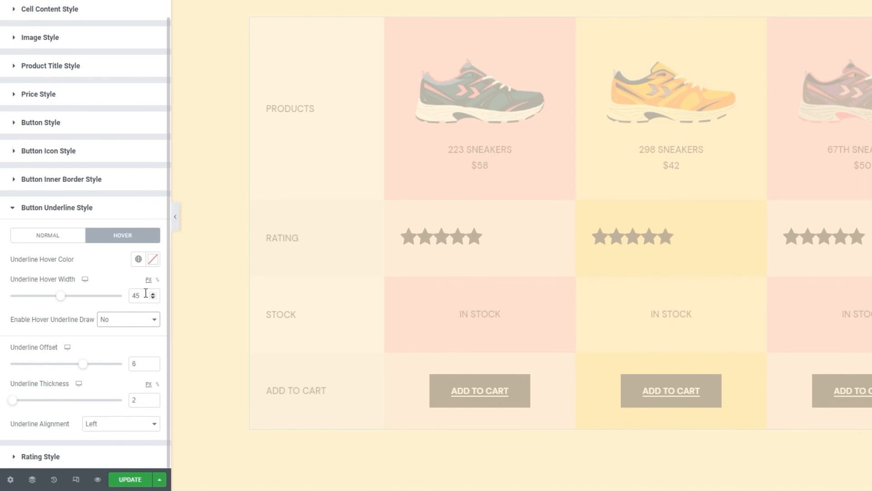
{"action": "double_click", "coordinate": [136, 295]}
{"action": "key", "text": "BackSpace"}
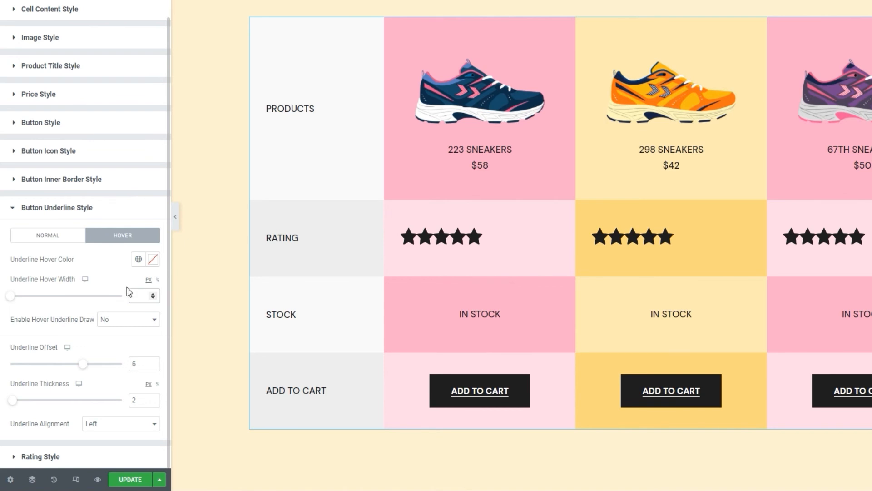
Center the rating stars in the Rating Style settings and set their Spacing to 2.
{"action": "left_click", "coordinate": [125, 208]}
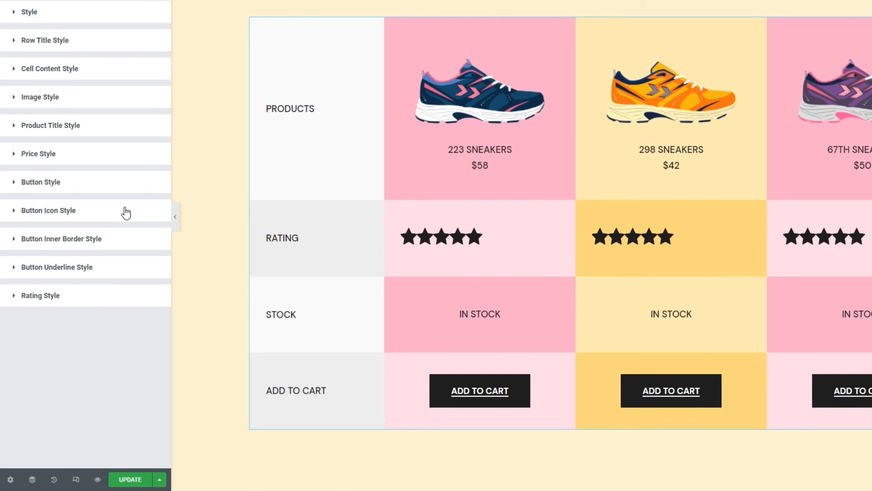
{"action": "left_click", "coordinate": [115, 296]}
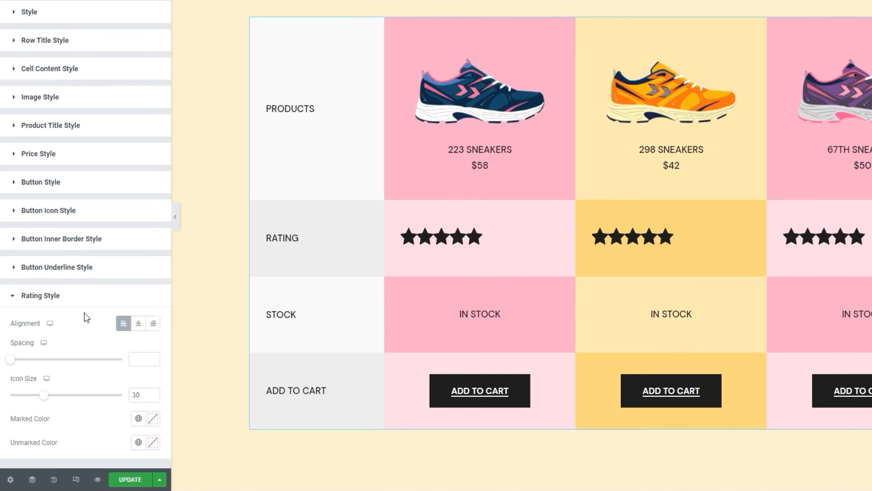
{"action": "left_click", "coordinate": [132, 326]}
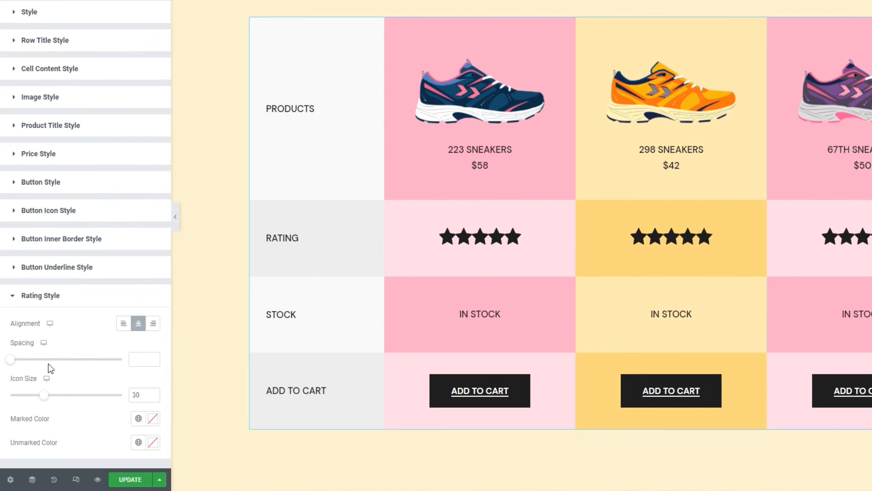
{"action": "left_click_drag", "start_coordinate": [10, 359], "coordinate": [19, 359]}
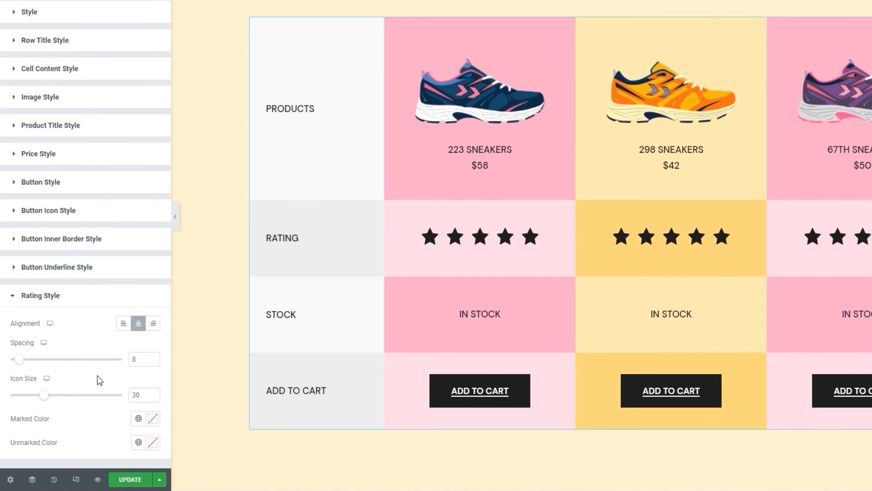
{"action": "left_click", "coordinate": [154, 361]}
{"action": "left_click", "coordinate": [155, 360]}
{"action": "left_click", "coordinate": [155, 361]}
{"action": "left_click", "coordinate": [154, 360]}
{"action": "left_click", "coordinate": [154, 361]}
{"action": "left_click", "coordinate": [155, 361]}
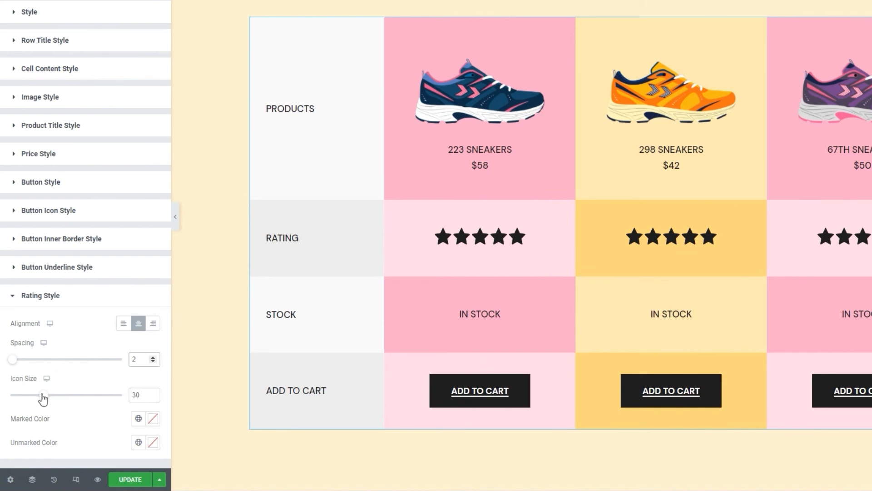
Set the rating Icon Size to 17.
{"action": "left_click_drag", "start_coordinate": [42, 395], "coordinate": [44, 396]}
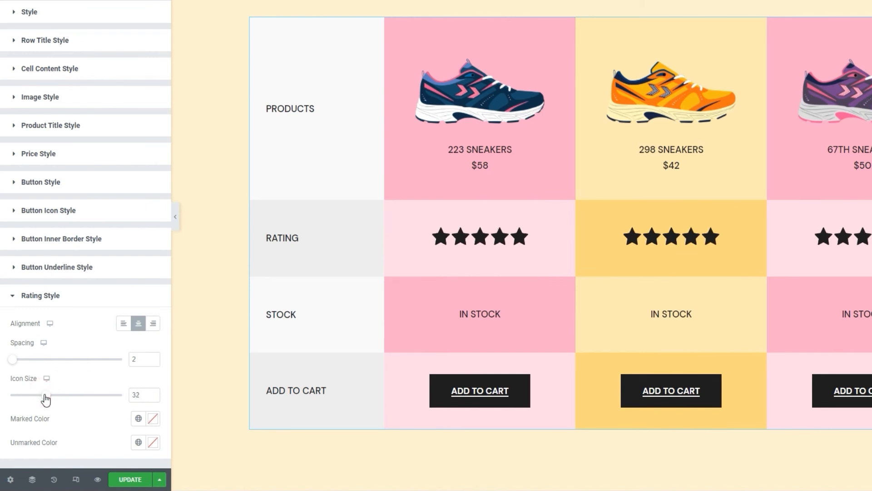
{"action": "left_click_drag", "start_coordinate": [145, 392], "coordinate": [127, 391]}
{"action": "type", "text": "17"}
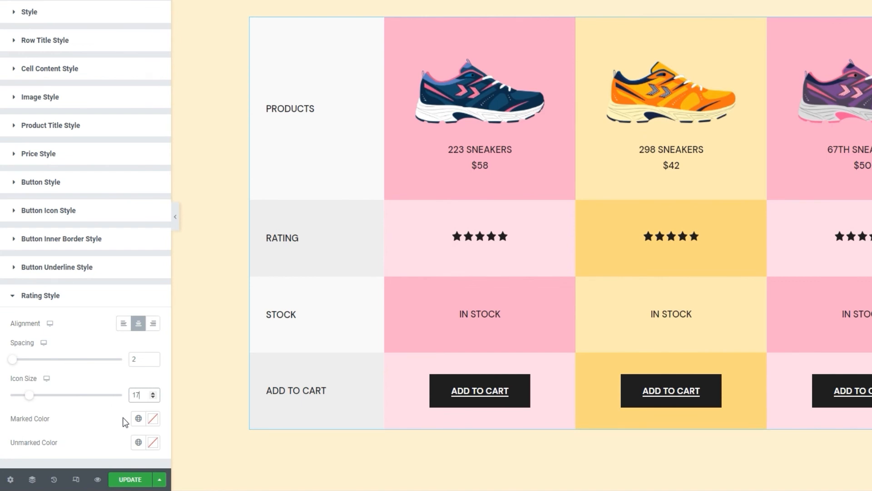
Set the Marked Color of the rating stars to #fc7213.
{"action": "left_click", "coordinate": [152, 418]}
{"action": "left_click_drag", "start_coordinate": [78, 319], "coordinate": [59, 293]}
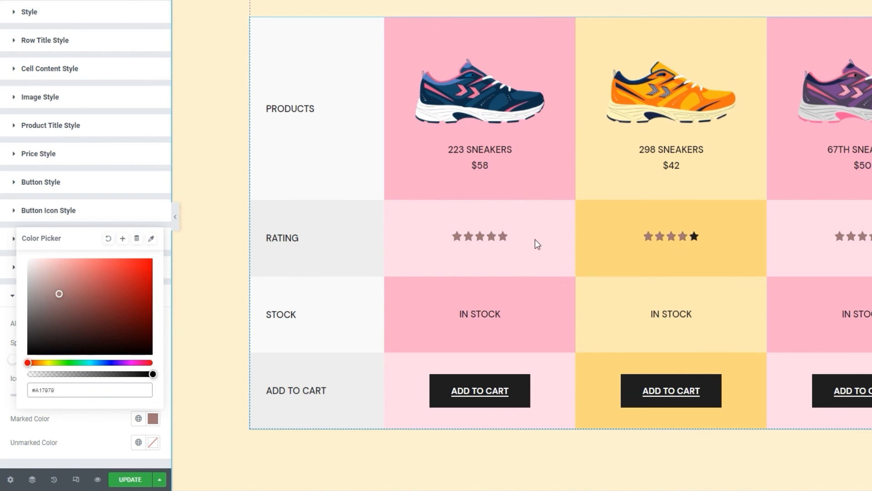
{"action": "double_click", "coordinate": [100, 387]}
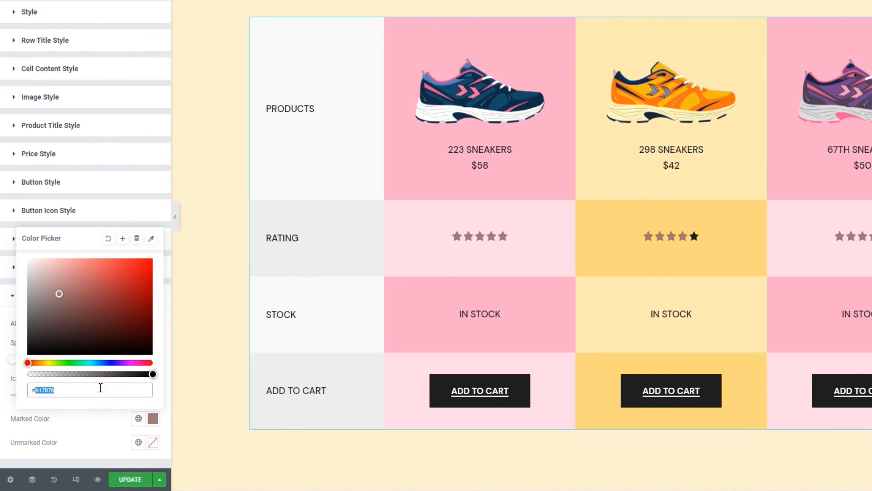
{"action": "type", "text": "fc7213"}
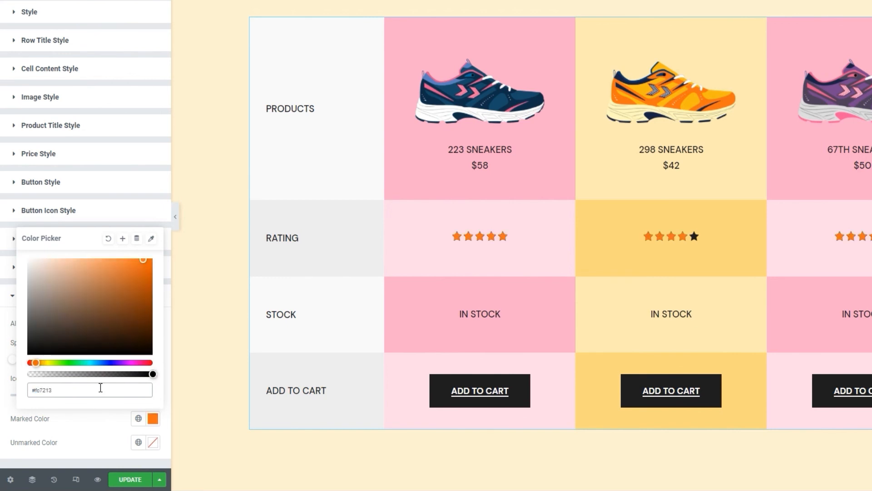
{"action": "left_click", "coordinate": [107, 432]}
Set the Unmarked Color of the rating stars to #fcb056.
{"action": "left_click", "coordinate": [152, 446]}
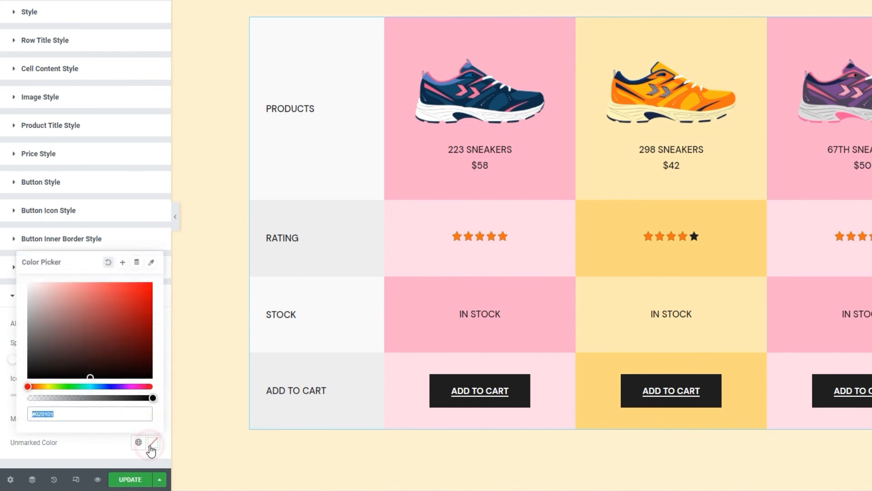
{"action": "left_click_drag", "start_coordinate": [102, 352], "coordinate": [92, 304]}
{"action": "triple_click", "coordinate": [59, 413]}
{"action": "type", "text": "#fcb05"}
{"action": "type", "text": "0"}
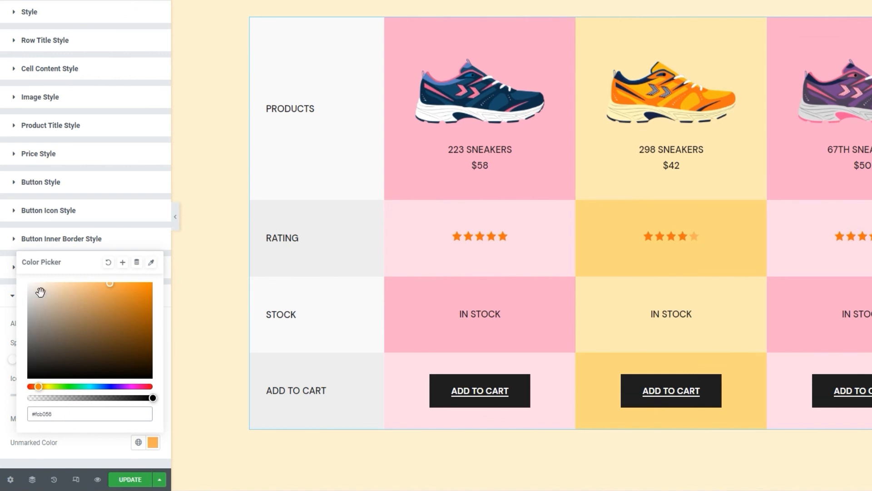
{"action": "left_click", "coordinate": [86, 440]}
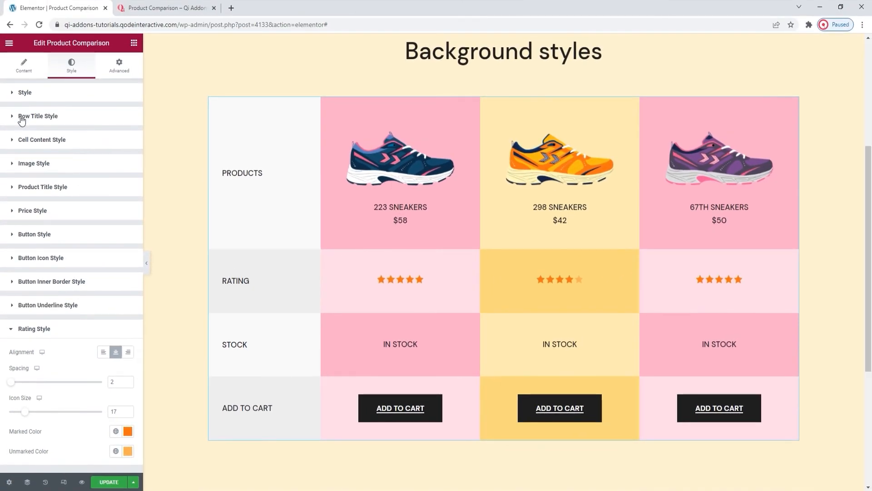
Set the Layout of the widget's Rating content settings to Split.
{"action": "left_click", "coordinate": [24, 66]}
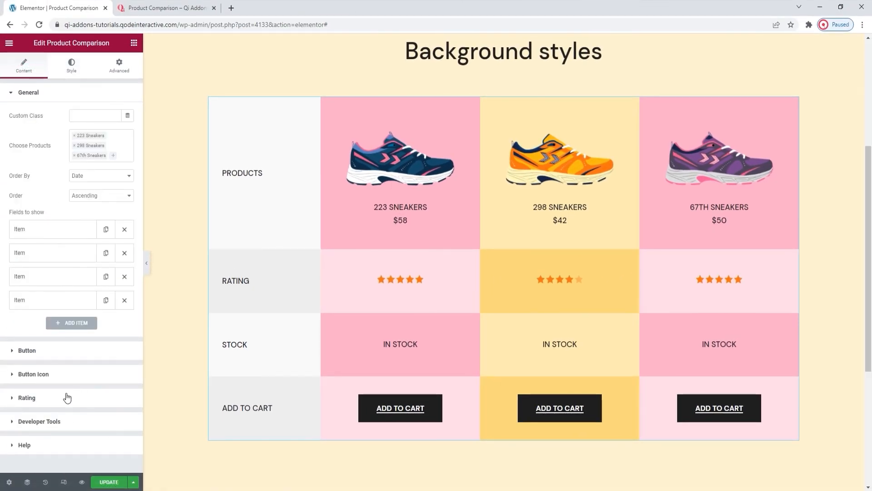
{"action": "left_click", "coordinate": [67, 397]}
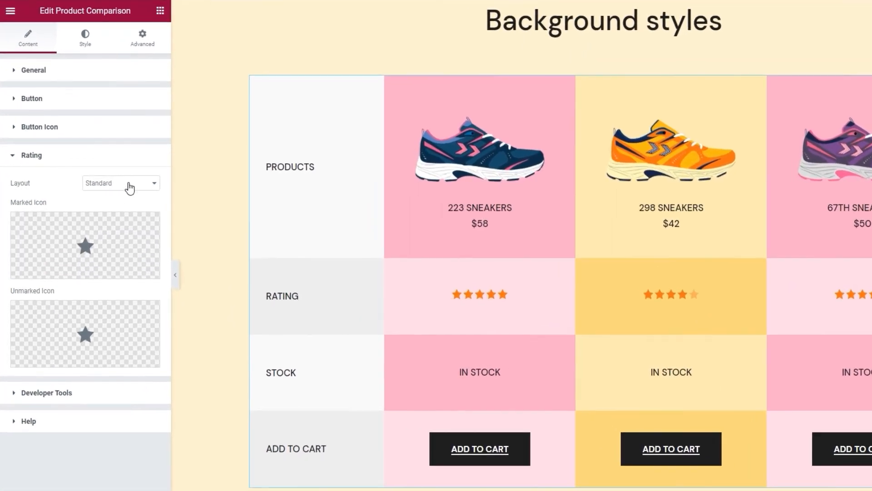
{"action": "left_click", "coordinate": [108, 187]}
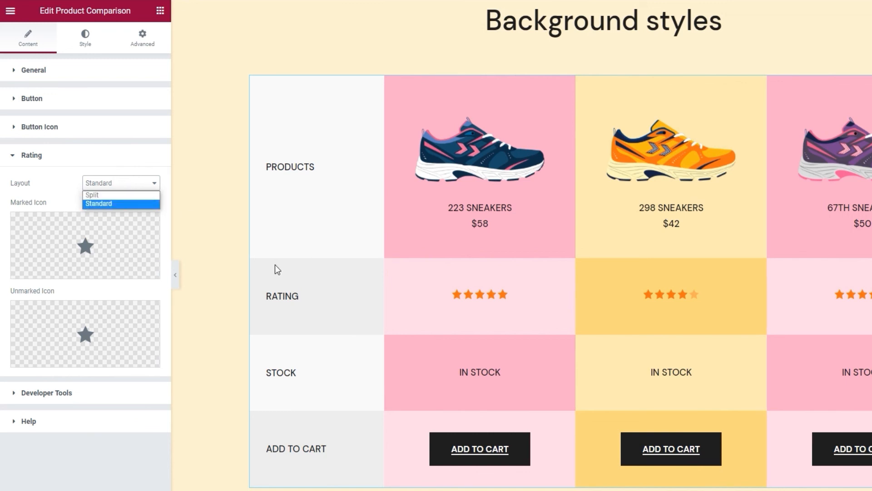
{"action": "left_click", "coordinate": [104, 196]}
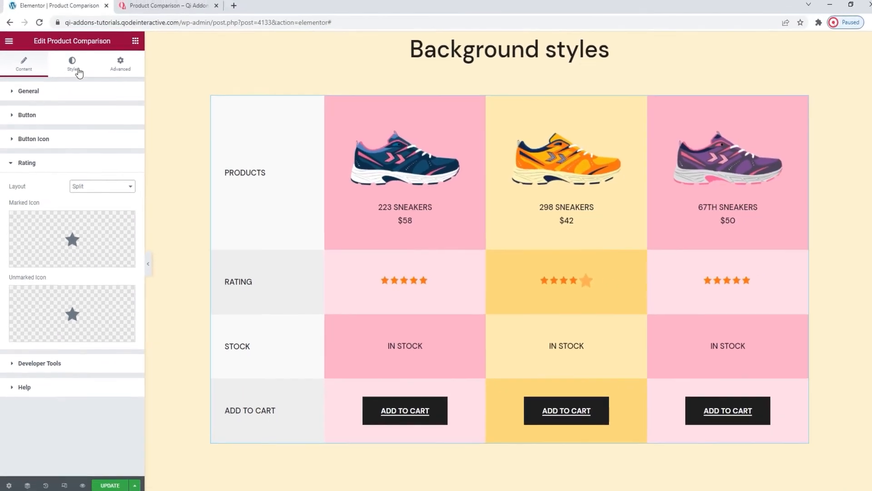
Set the Icon Split Size in the Rating Style settings to 26.
{"action": "left_click", "coordinate": [73, 66]}
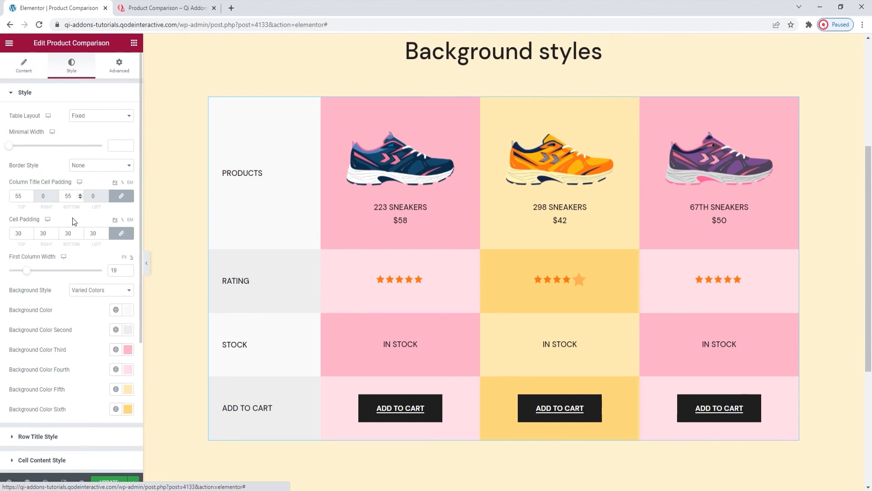
{"action": "scroll", "coordinate": [67, 267], "scroll_direction": "down", "scroll_amount": 4}
{"action": "left_click", "coordinate": [84, 462]}
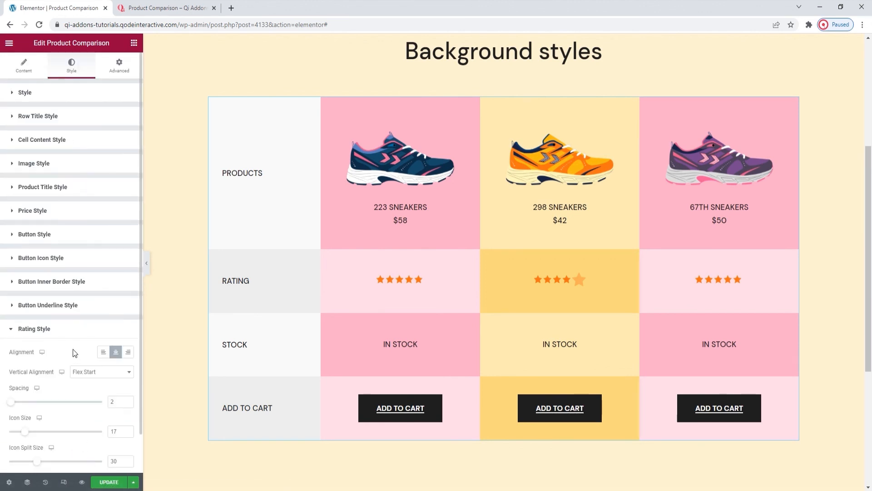
{"action": "scroll", "coordinate": [73, 349], "scroll_direction": "down", "scroll_amount": 2}
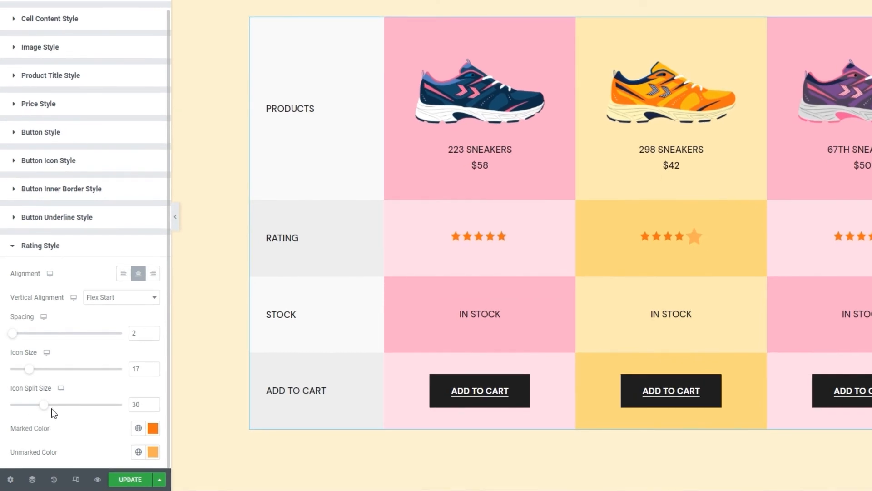
{"action": "left_click_drag", "start_coordinate": [44, 405], "coordinate": [40, 403]}
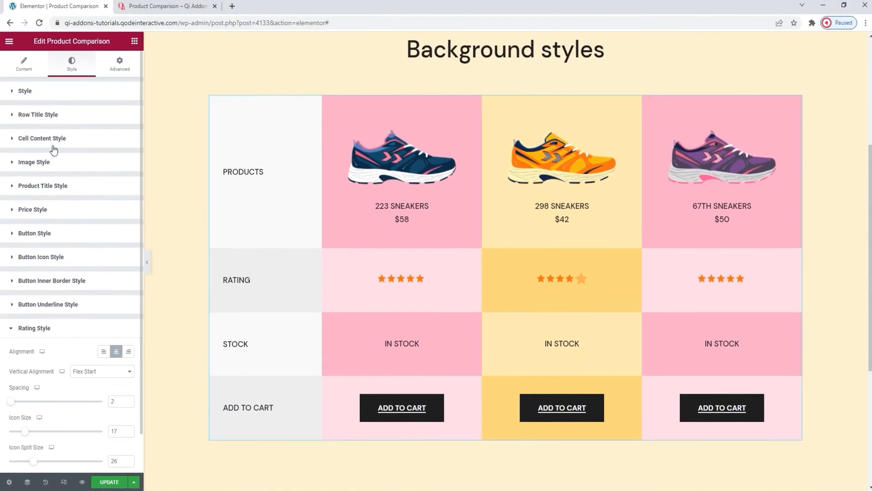
Set the rating Layout back to Standard and update the page.
{"action": "left_click", "coordinate": [30, 70]}
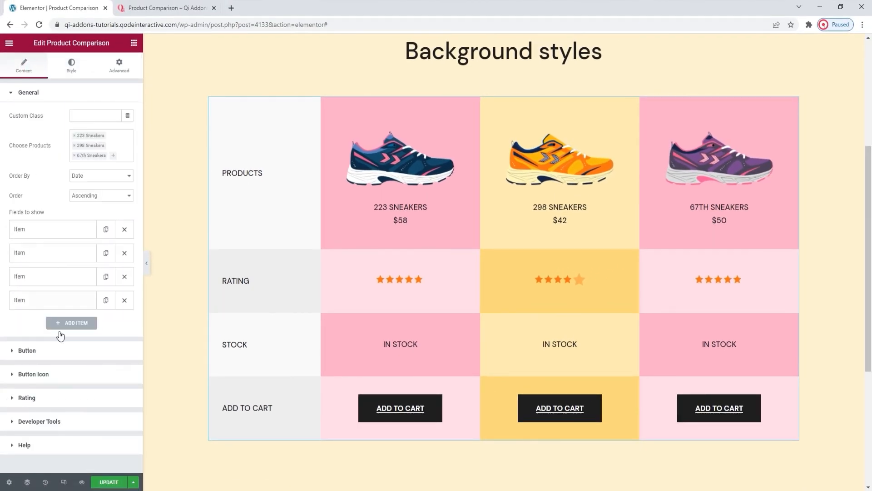
{"action": "left_click", "coordinate": [52, 397]}
{"action": "left_click", "coordinate": [103, 188]}
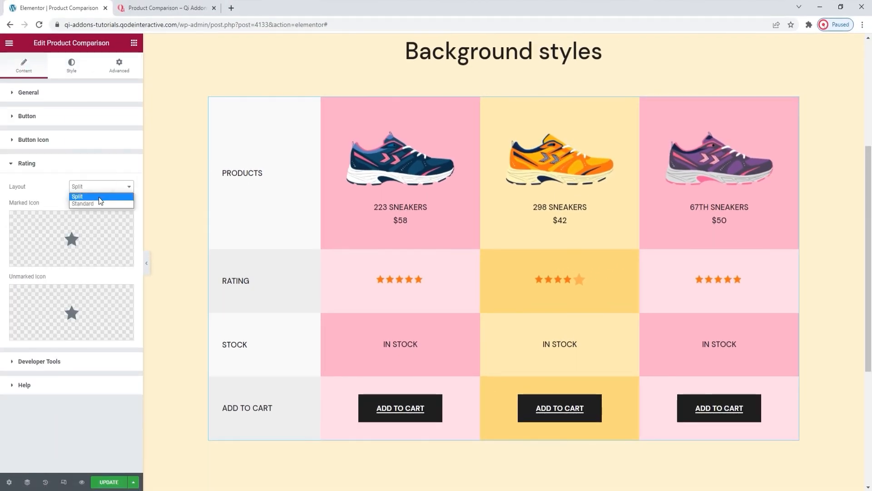
{"action": "left_click", "coordinate": [98, 200]}
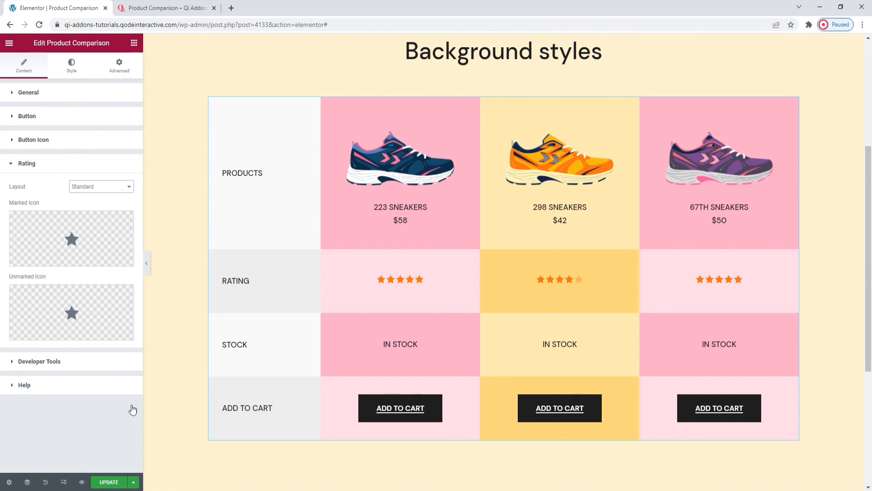
{"action": "left_click", "coordinate": [109, 482]}
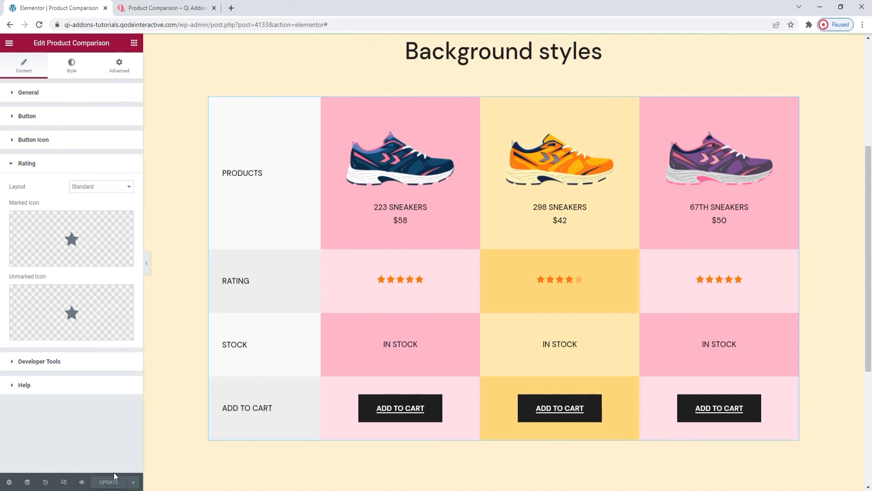
Switch to the Qi Addons Product Comparison demo page and look through its comparison tables from the beginning to the end.
{"action": "left_click_drag", "start_coordinate": [871, 340], "coordinate": [870, 330]}
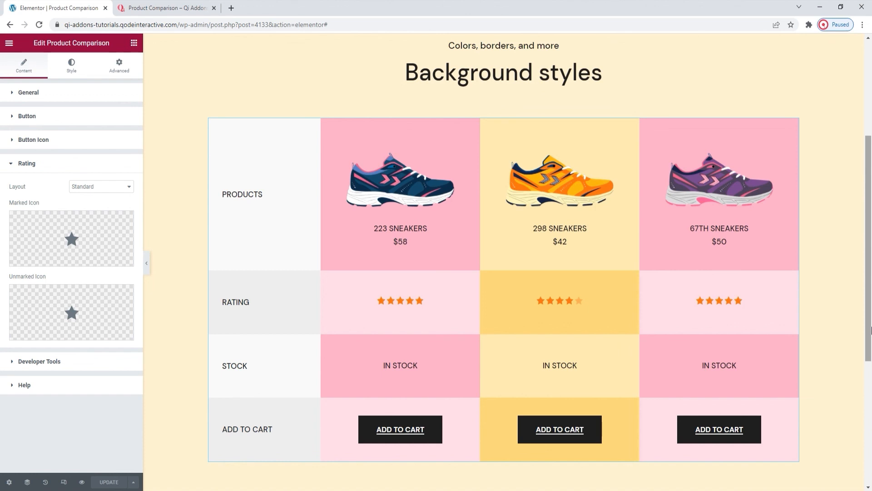
{"action": "left_click", "coordinate": [161, 8]}
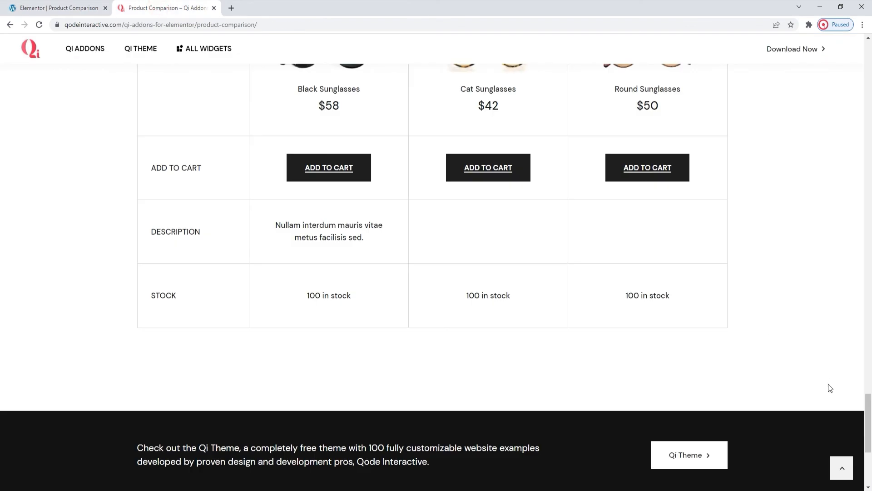
{"action": "left_click", "coordinate": [849, 468]}
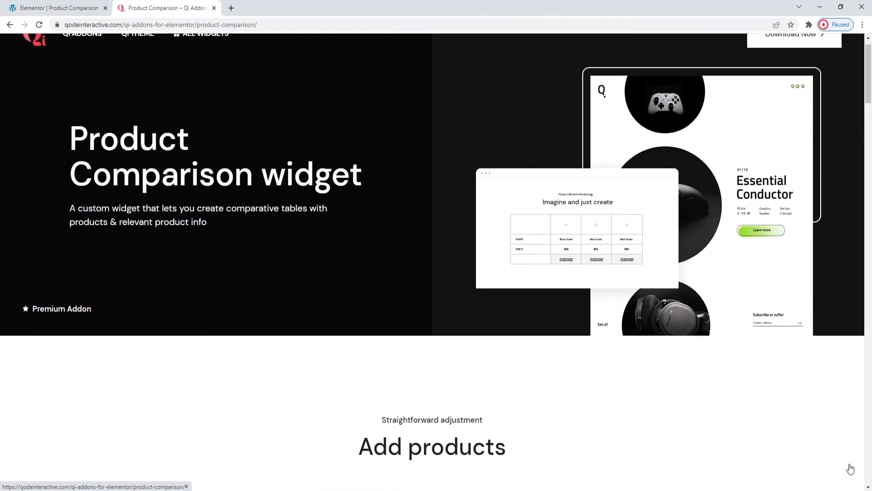
{"action": "left_click_drag", "start_coordinate": [865, 68], "coordinate": [870, 429]}
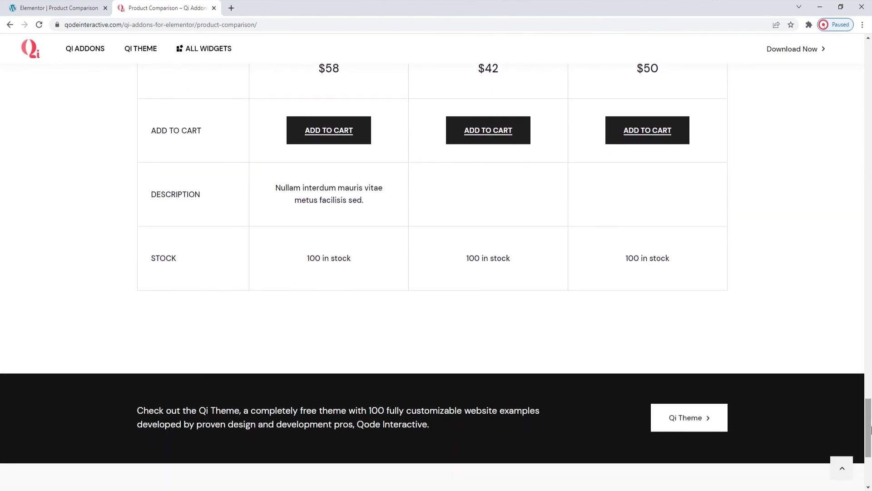